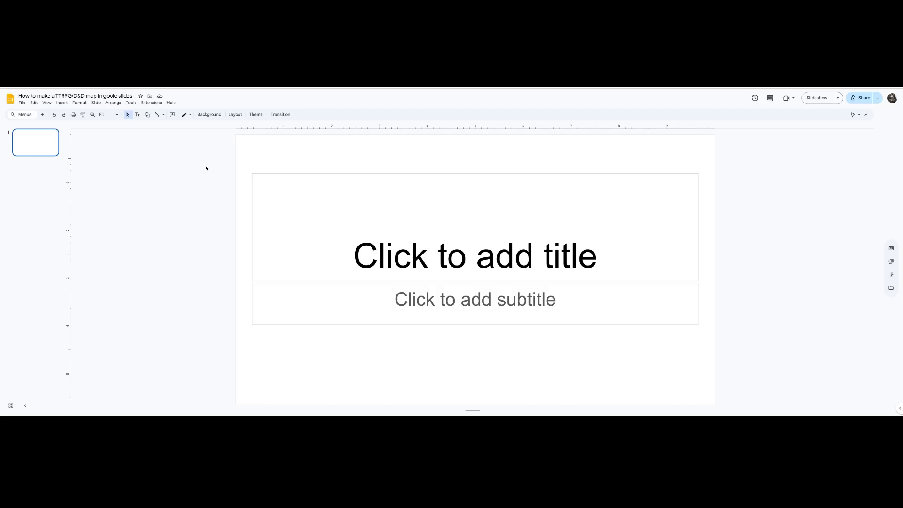
# Step: Delete the title and subtitle placeholders from the first slide
pyautogui.click(361, 173)
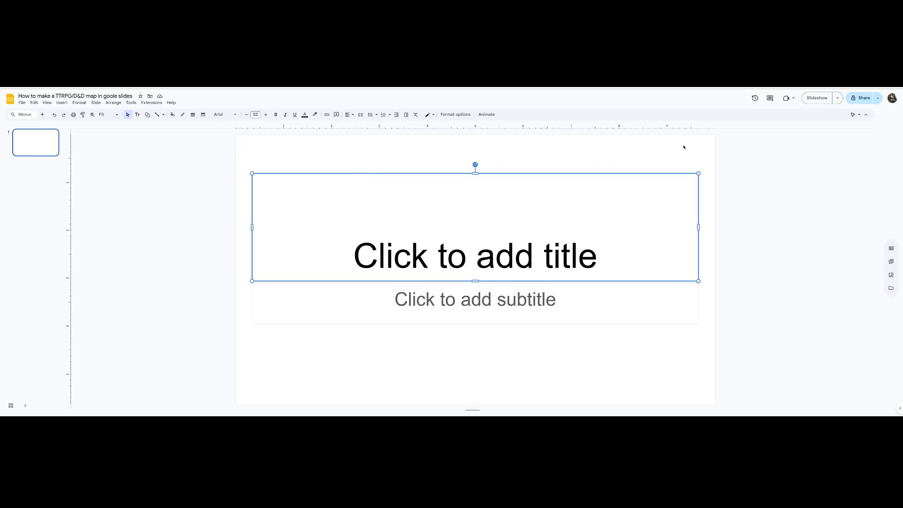
pyautogui.press('Delete')
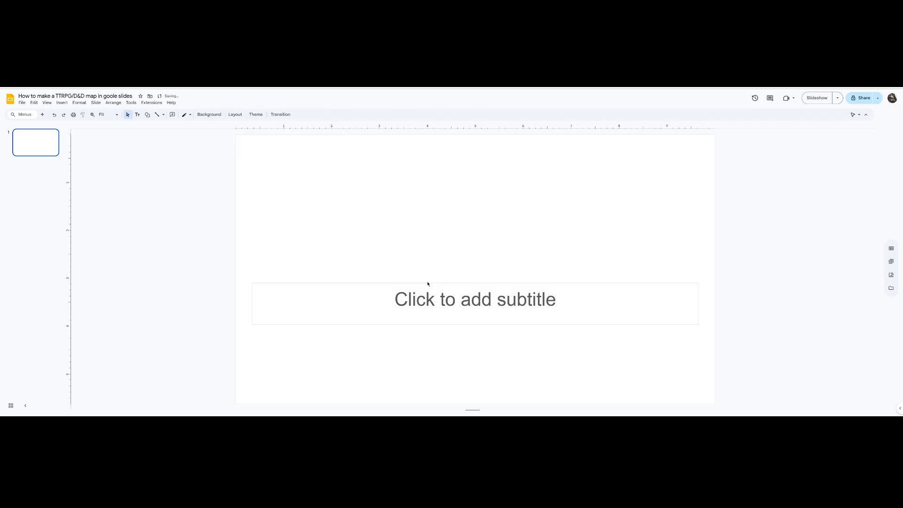
pyautogui.click(428, 285)
pyautogui.press('Delete')
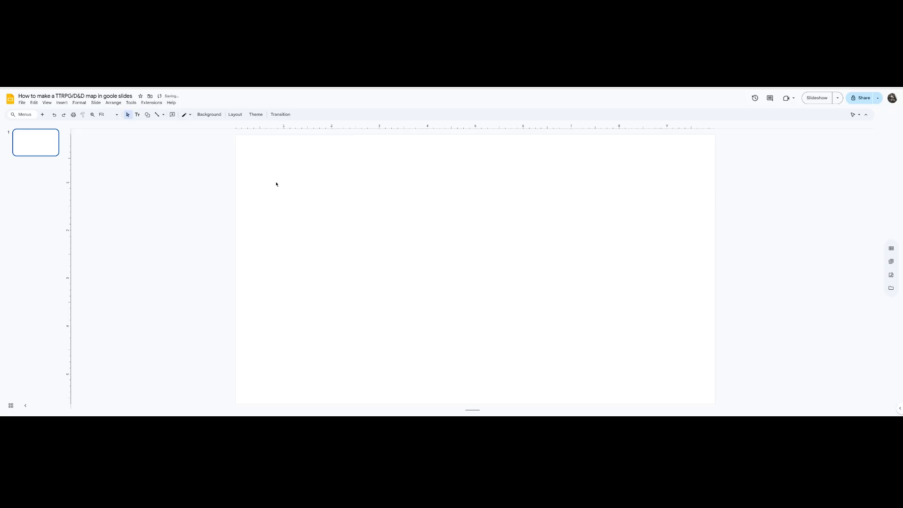
# Step: Set the slide's background to a solid green colour
pyautogui.click(208, 115)
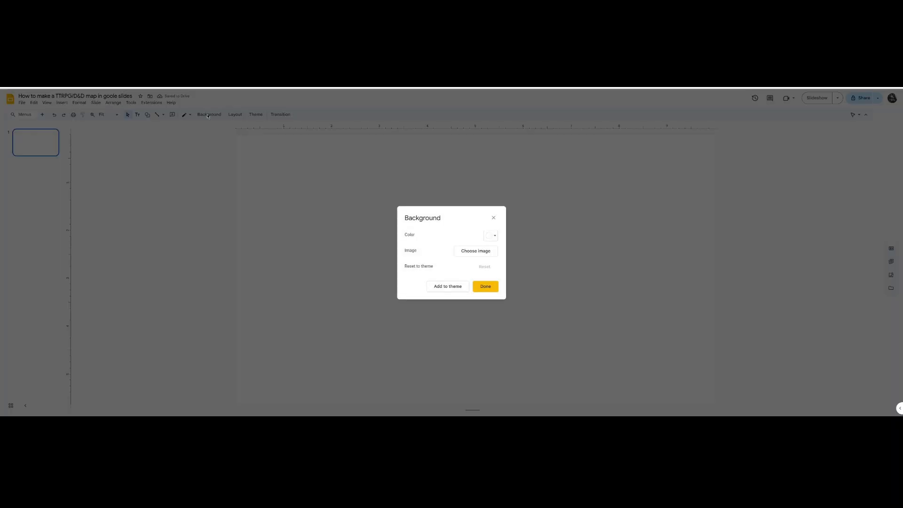
pyautogui.click(489, 235)
pyautogui.click(517, 336)
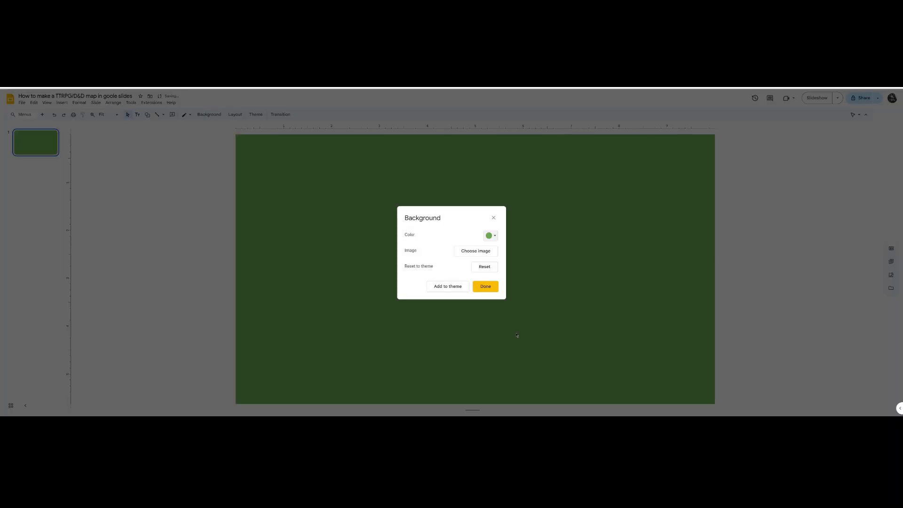
pyautogui.click(486, 288)
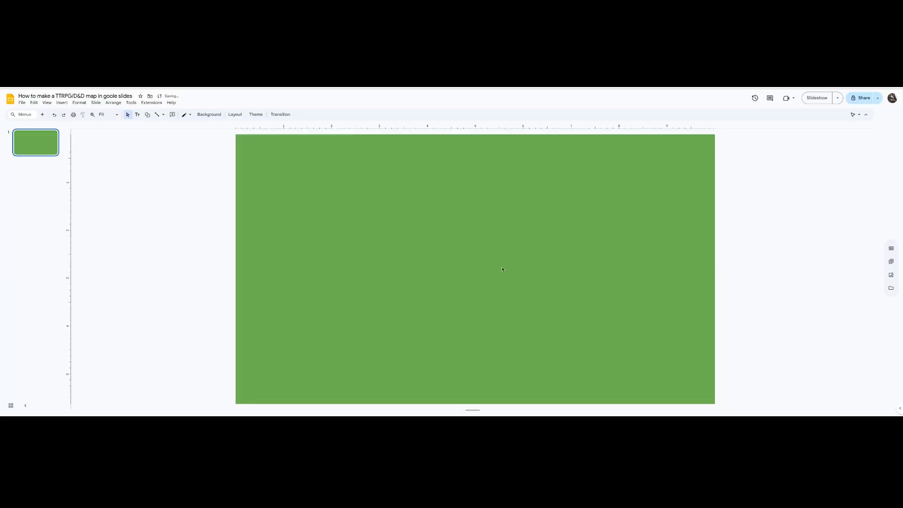
# Step: Set the slide's background image to the local file "grass background.png"
pyautogui.click(201, 117)
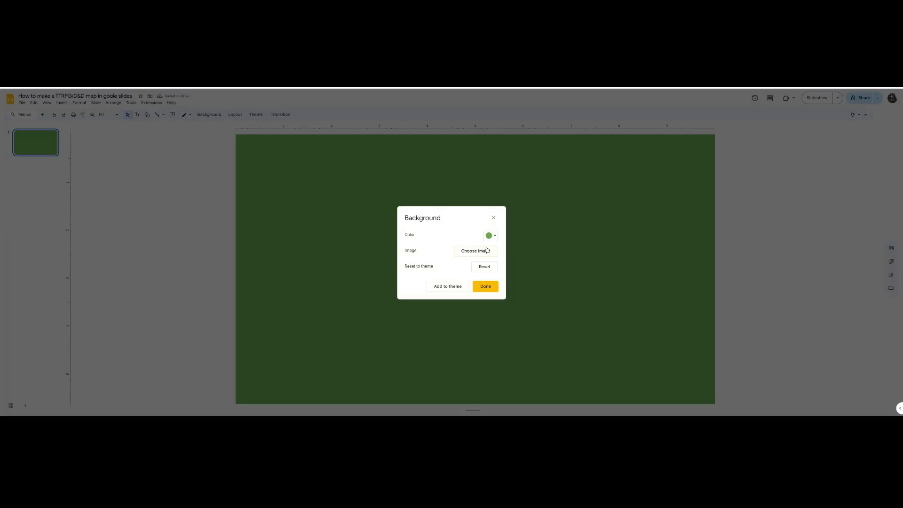
pyautogui.click(472, 251)
pyautogui.click(449, 293)
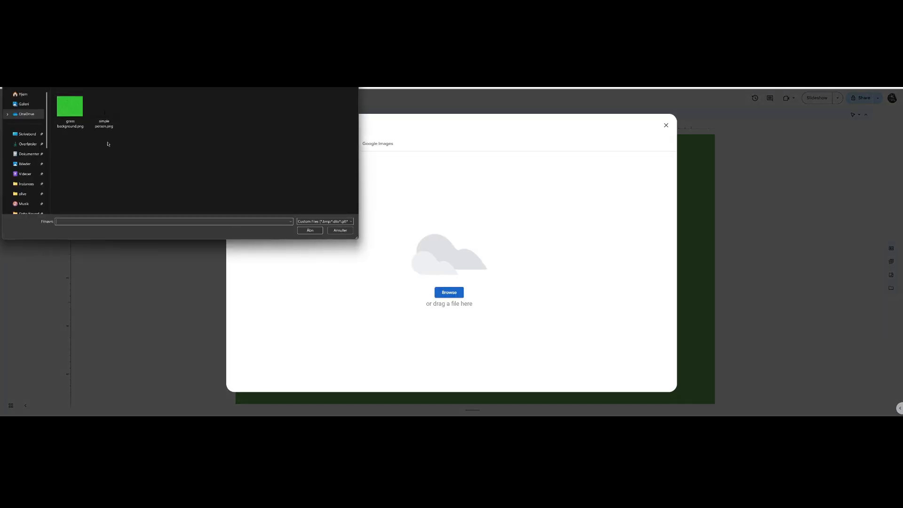
pyautogui.doubleClick(69, 105)
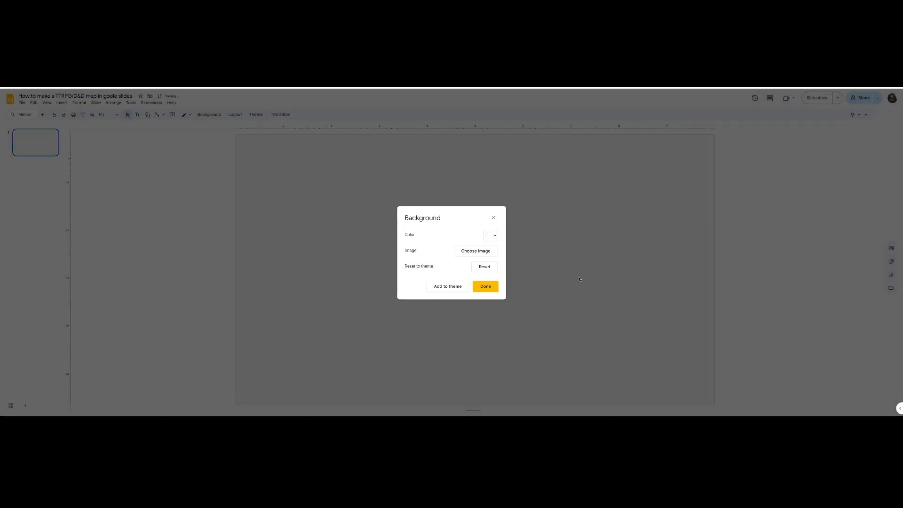
pyautogui.click(489, 284)
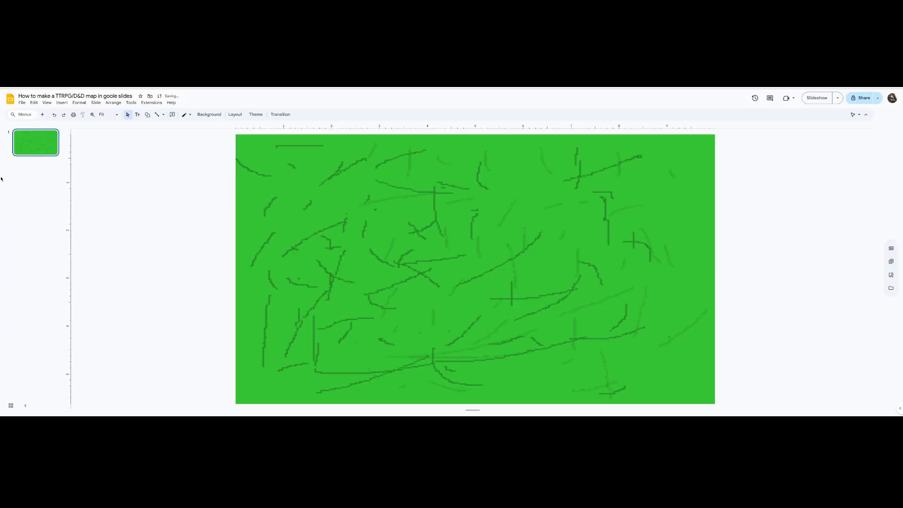
# Step: Copy the grass slide and paste it repeatedly until the presentation has 15 slides
pyautogui.rightClick(25, 142)
pyautogui.click(60, 159)
pyautogui.hotkey('ctrl', 'v')
pyautogui.hotkey('ctrl', 'v')
pyautogui.hotkey('ctrl', 'v')
pyautogui.hotkey('ctrl', 'v')
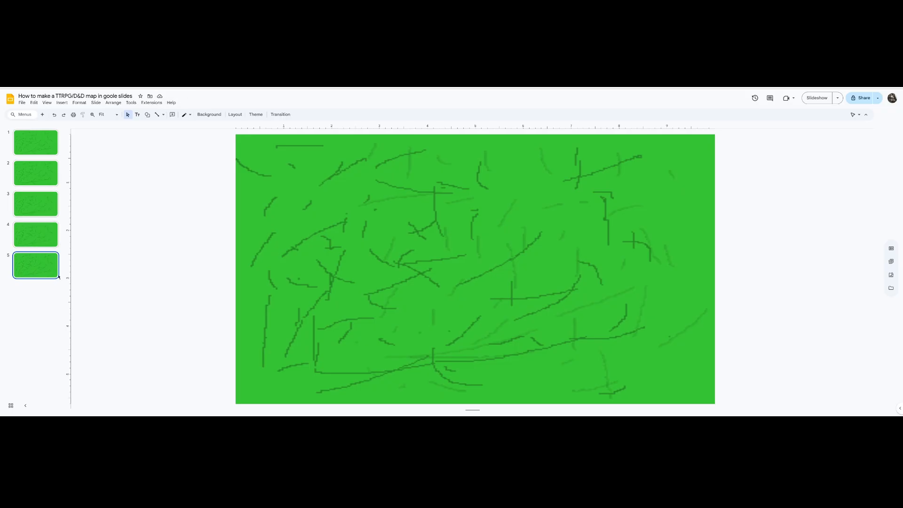
pyautogui.hotkey('ctrl', 'v')
pyautogui.hotkey('ctrl', 'v')
pyautogui.hotkey('ctrl', 'v')
pyautogui.hotkey('ctrl', 'v')
pyautogui.hotkey('ctrl', 'v')
pyautogui.hotkey('ctrl', 'v')
pyautogui.hotkey('ctrl', 'v')
pyautogui.hotkey('ctrl', 'v')
pyautogui.hotkey('ctrl', 'v')
pyautogui.hotkey('ctrl', 'v')
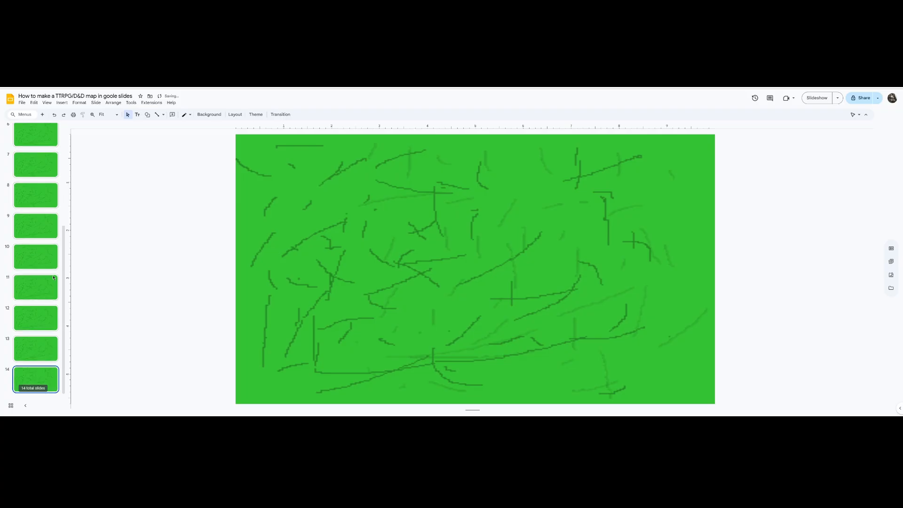
# Step: Draw a small right-pointing block arrow on slide 1, against the middle of the slide's right edge
pyautogui.scroll(5, 28, 186)
pyautogui.click(34, 143)
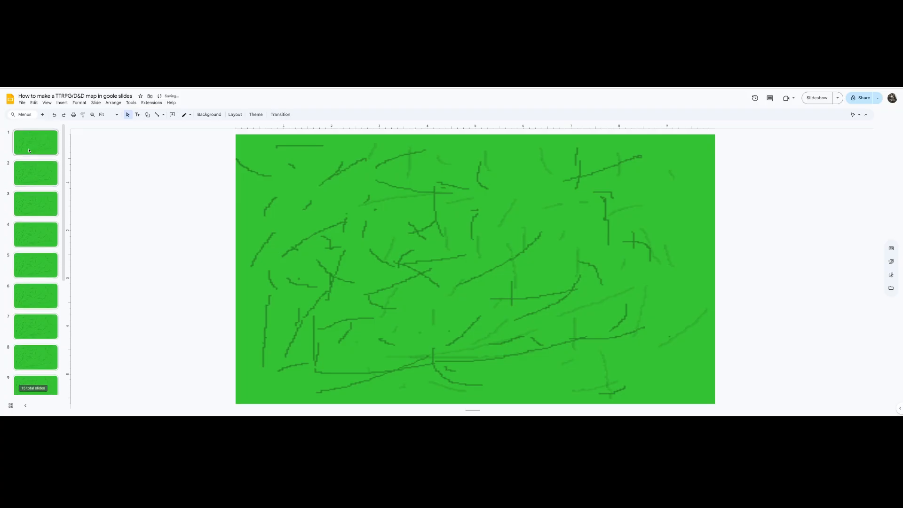
pyautogui.click(148, 116)
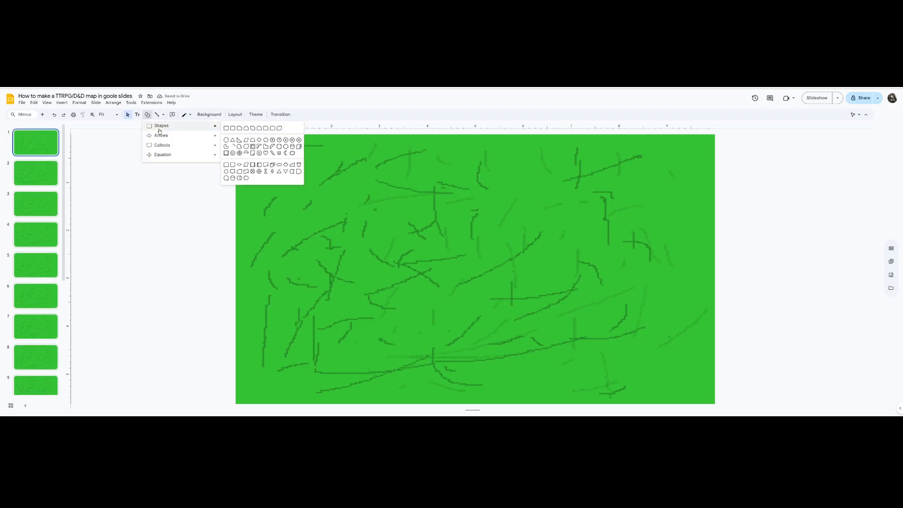
pyautogui.moveTo(162, 136)
pyautogui.click(226, 138)
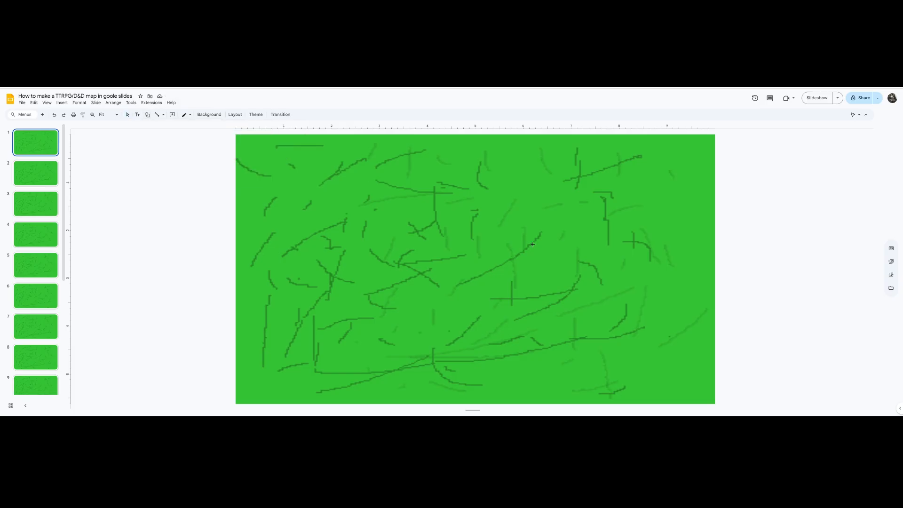
pyautogui.moveTo(654, 265)
pyautogui.mouseDown()
pyautogui.moveTo(695, 258)
pyautogui.moveTo(696, 268)
pyautogui.mouseUp()
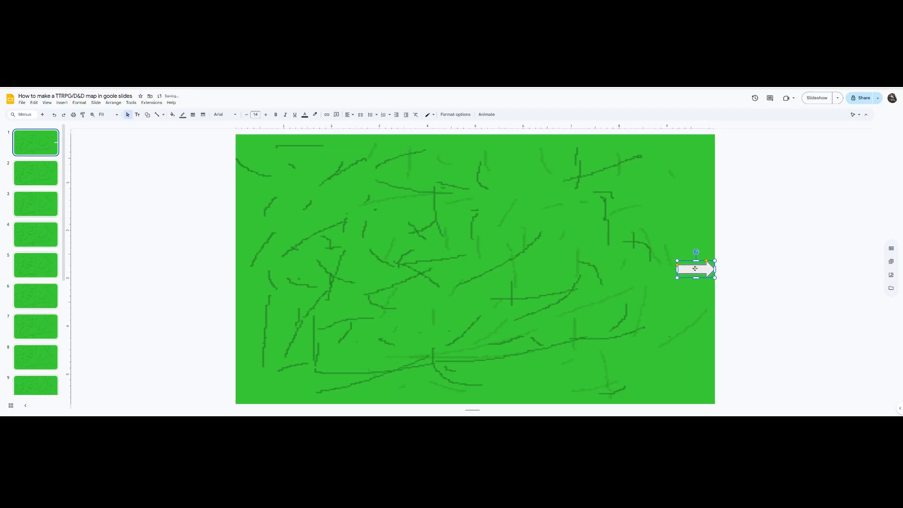
# Step: Give the arrow on slide 1 a red fill and a black border
pyautogui.click(173, 114)
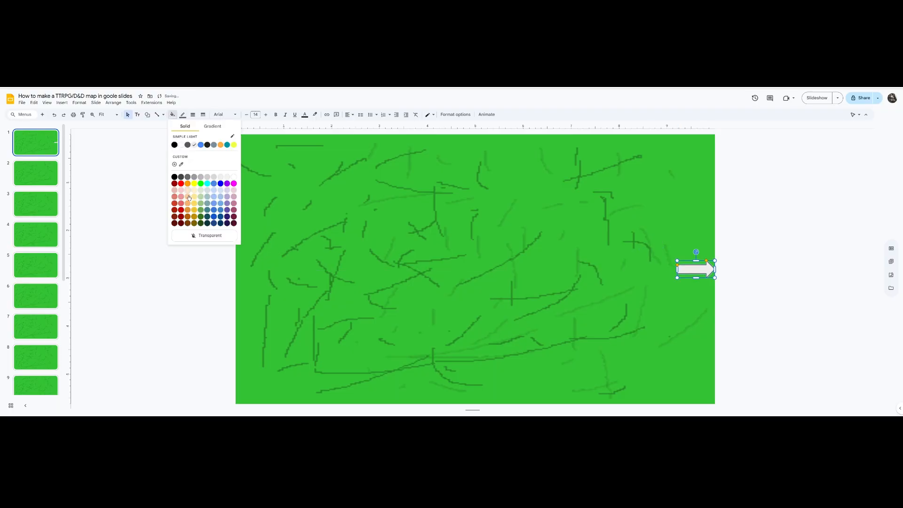
pyautogui.click(180, 185)
pyautogui.click(182, 115)
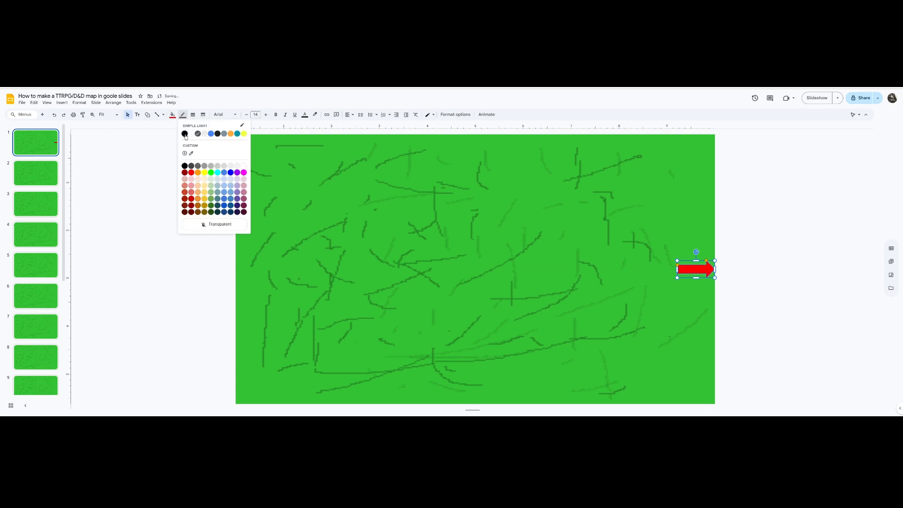
pyautogui.click(185, 135)
# Step: Duplicate the red arrow, rotate the copy 90° counter-clockwise and place it at the centre of the slide's top edge
pyautogui.hotkey('ctrl', 'd')
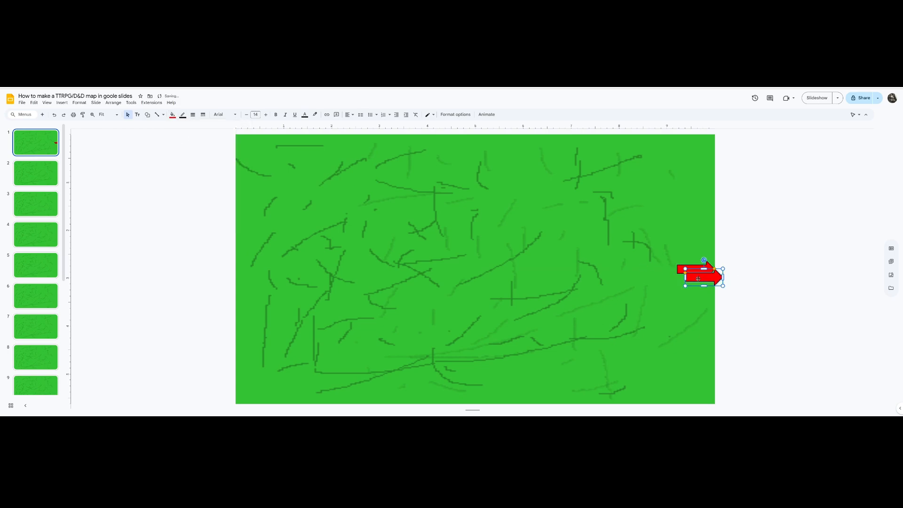
pyautogui.moveTo(537, 253); pyautogui.dragTo(486, 234)
pyautogui.rightClick(496, 226)
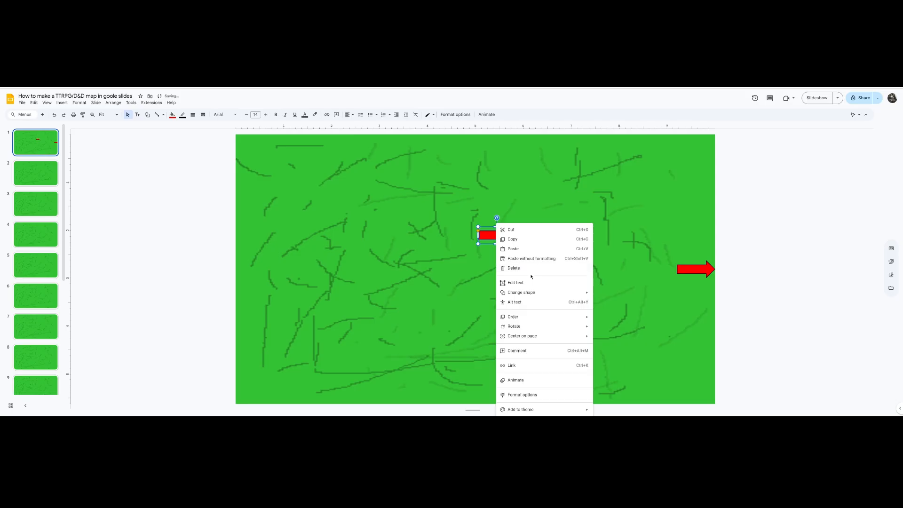
pyautogui.moveTo(546, 327)
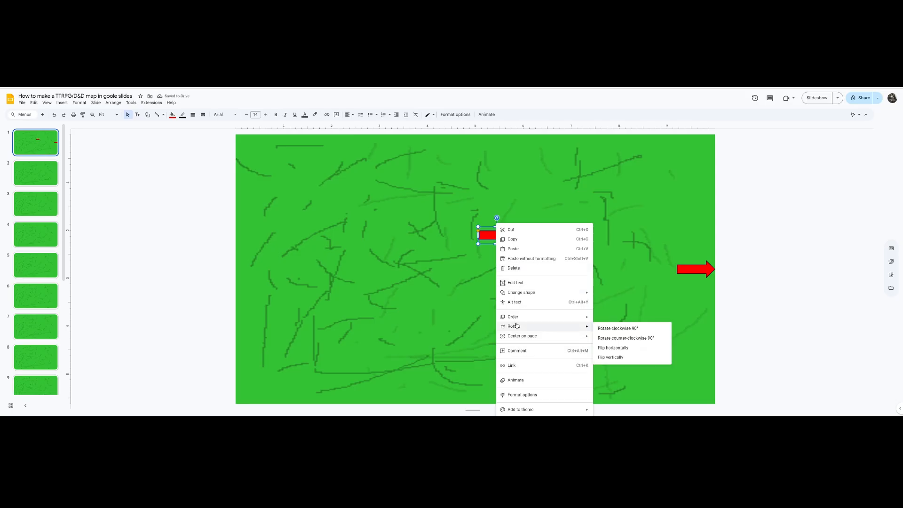
pyautogui.click(623, 338)
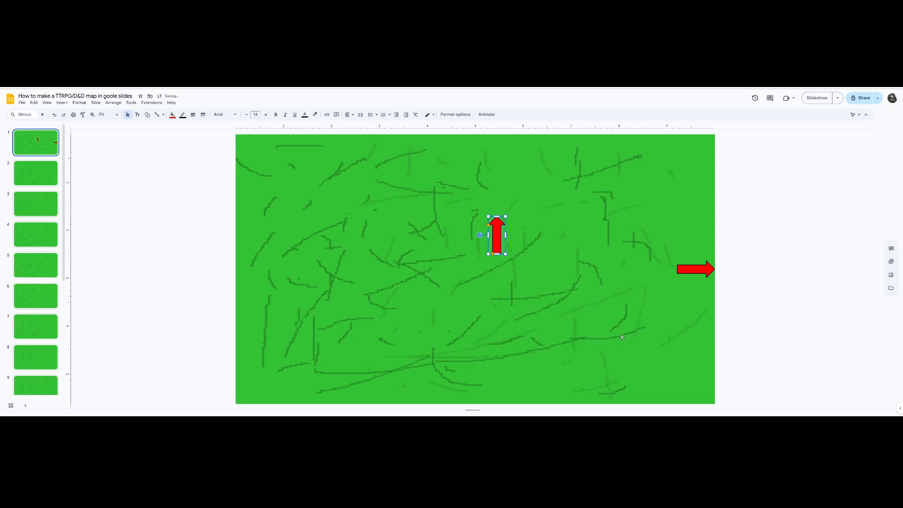
pyautogui.moveTo(503, 240); pyautogui.dragTo(475, 159)
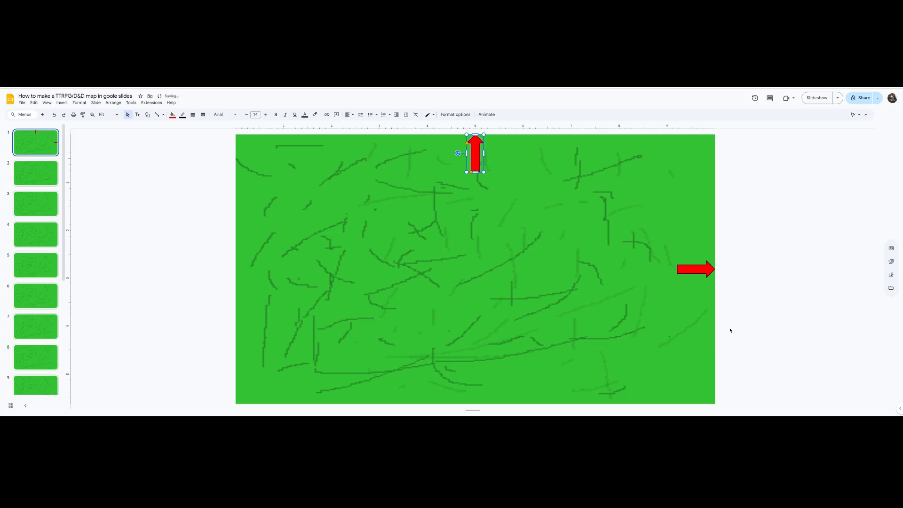
# Step: Copy both red arrows from slide 1 and paste them onto slide 2
pyautogui.moveTo(685, 271); pyautogui.dragTo(686, 269)
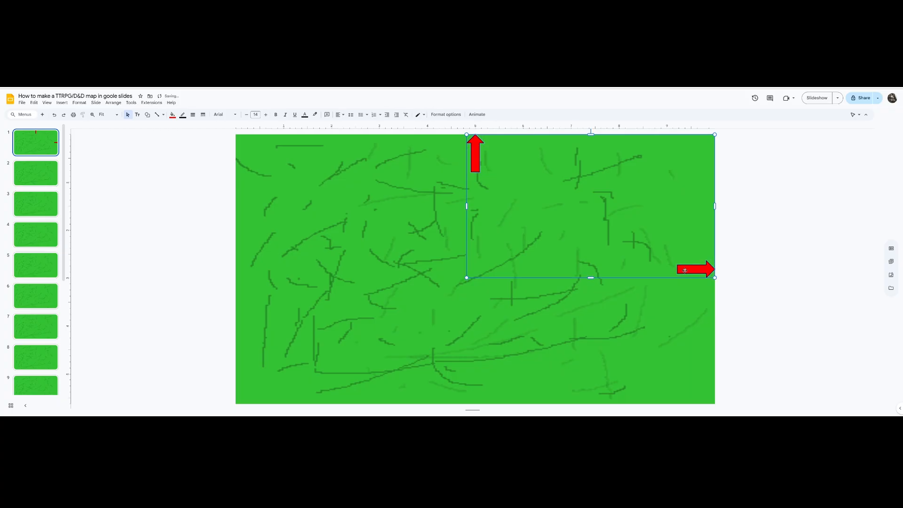
pyautogui.click(27, 176)
pyautogui.click(47, 145)
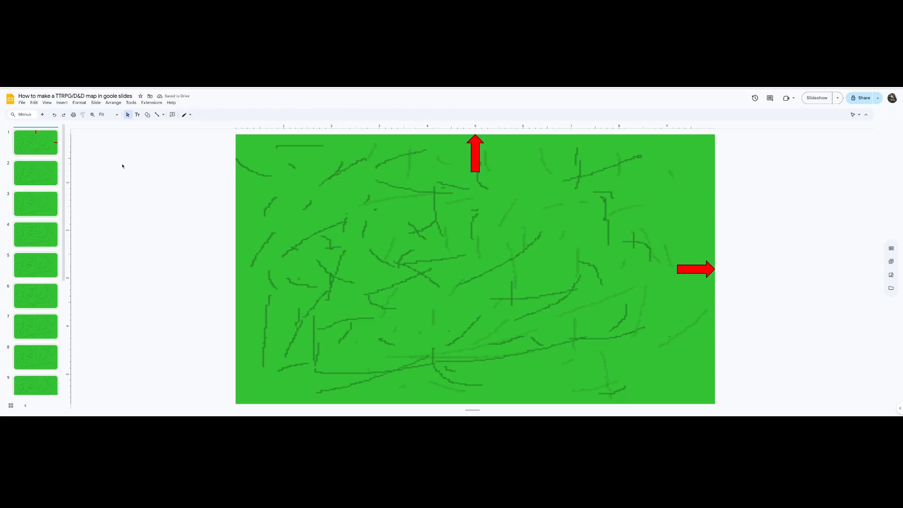
pyautogui.click(475, 156)
pyautogui.keyDown('shift'); pyautogui.click(691, 273); pyautogui.keyUp('shift')
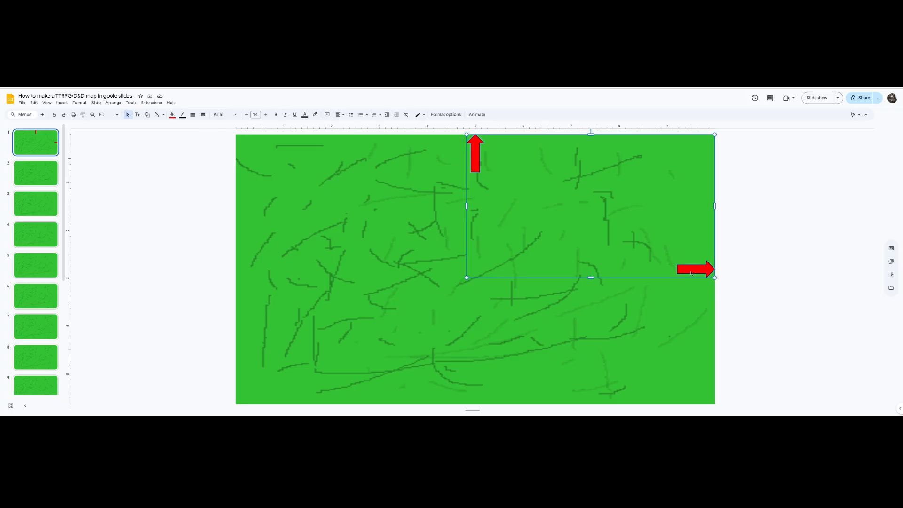
pyautogui.click(35, 179)
pyautogui.hotkey('ctrl', 'v')
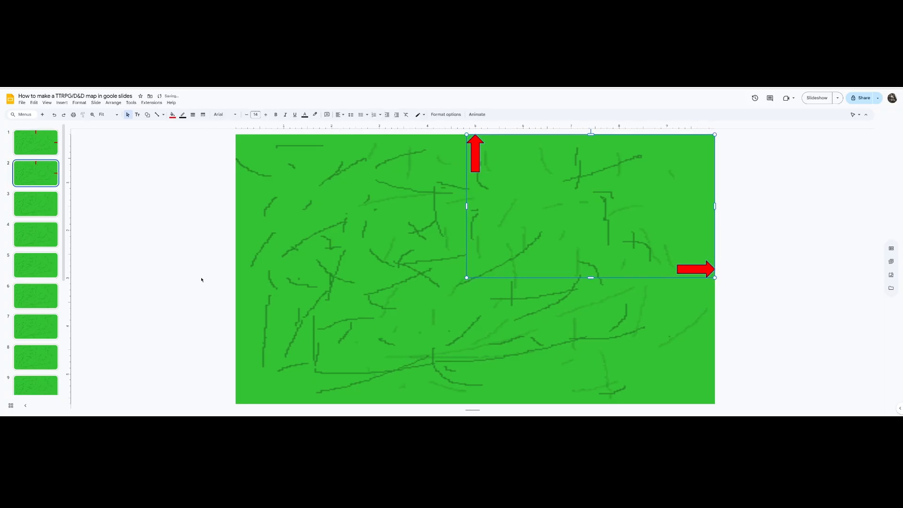
# Step: On slide 2, copy the right-pointing arrow, flip the copy horizontally and place it at the middle of the slide's left edge
pyautogui.click(617, 278)
pyautogui.click(688, 270)
pyautogui.hotkey('ctrl', 'c')
pyautogui.hotkey('ctrl', 'v')
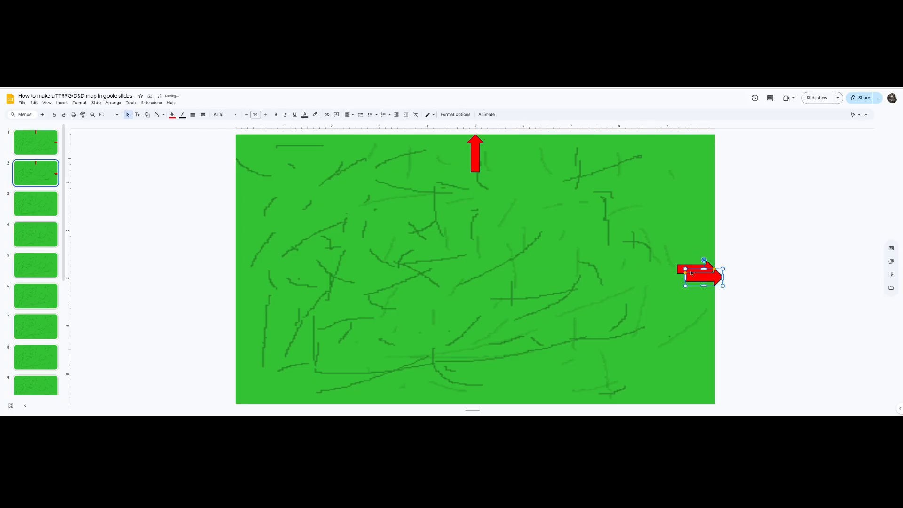
pyautogui.rightClick(699, 276)
pyautogui.moveTo(742, 326)
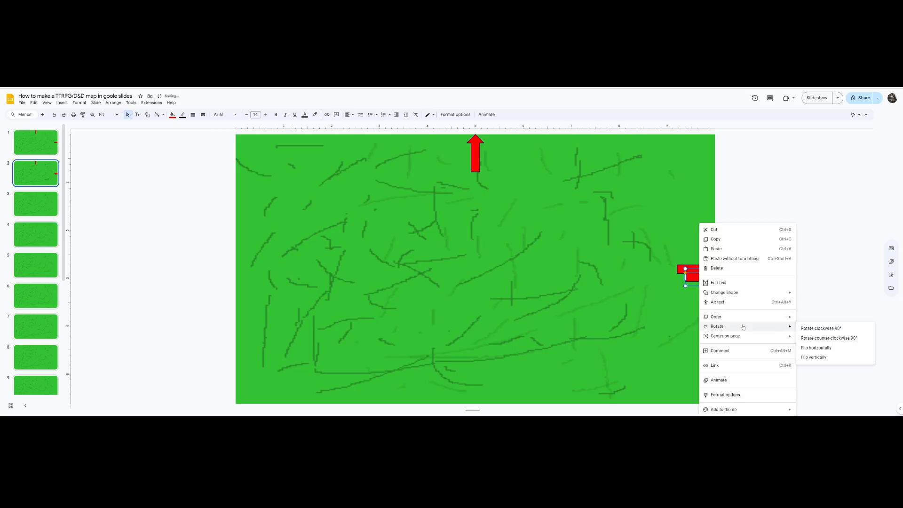
pyautogui.click(817, 348)
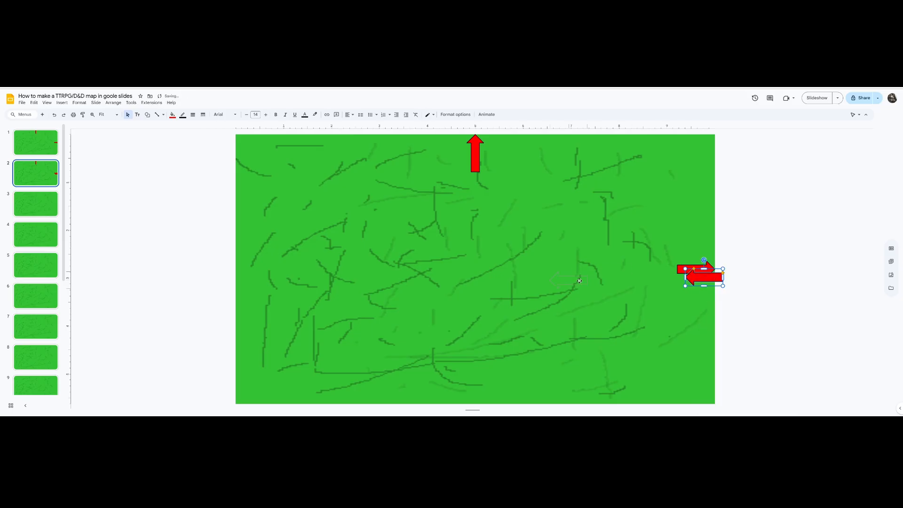
pyautogui.moveTo(330, 266); pyautogui.dragTo(266, 270)
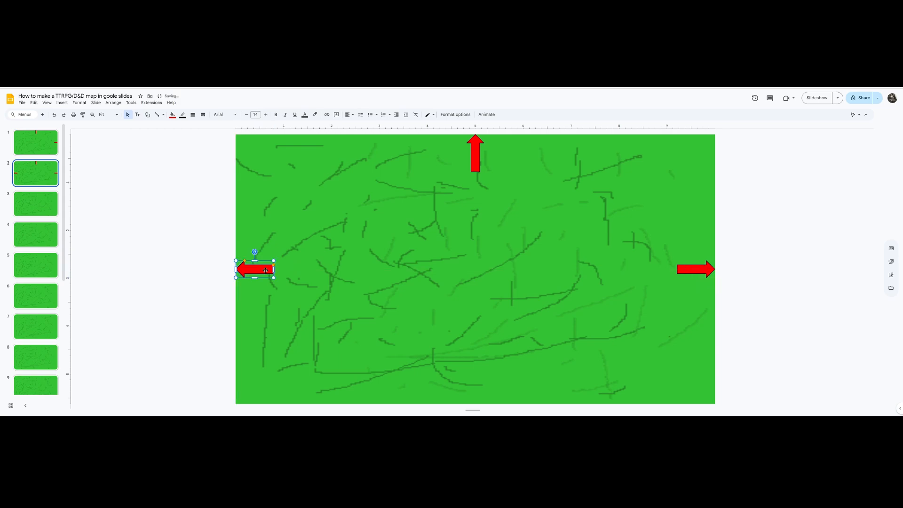
# Step: Copy all three arrows from slide 2 and paste them onto slides 3, 4 and 5
pyautogui.keyDown('shift'); pyautogui.click(472, 161); pyautogui.keyUp('shift')
pyautogui.keyDown('shift'); pyautogui.click(685, 271); pyautogui.keyUp('shift')
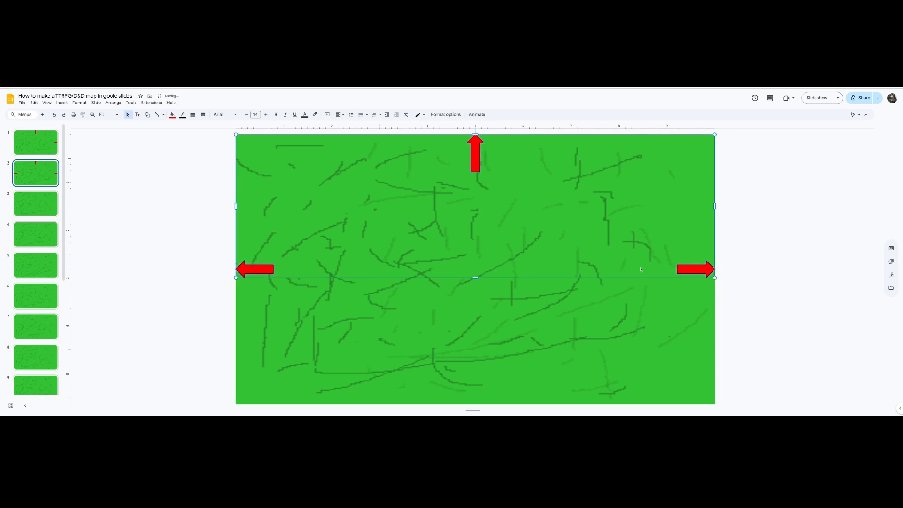
pyautogui.click(24, 206)
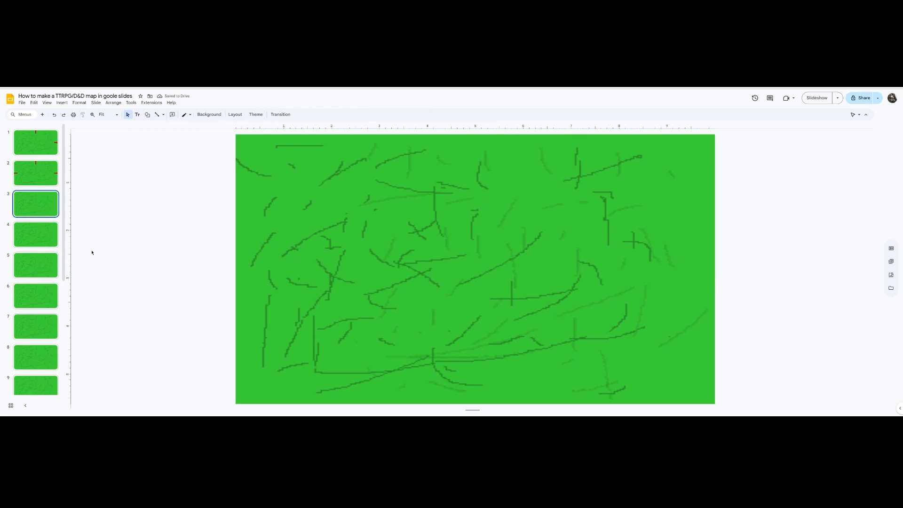
pyautogui.hotkey('ctrl', 'v')
pyautogui.click(39, 238)
pyautogui.hotkey('ctrl', 'v')
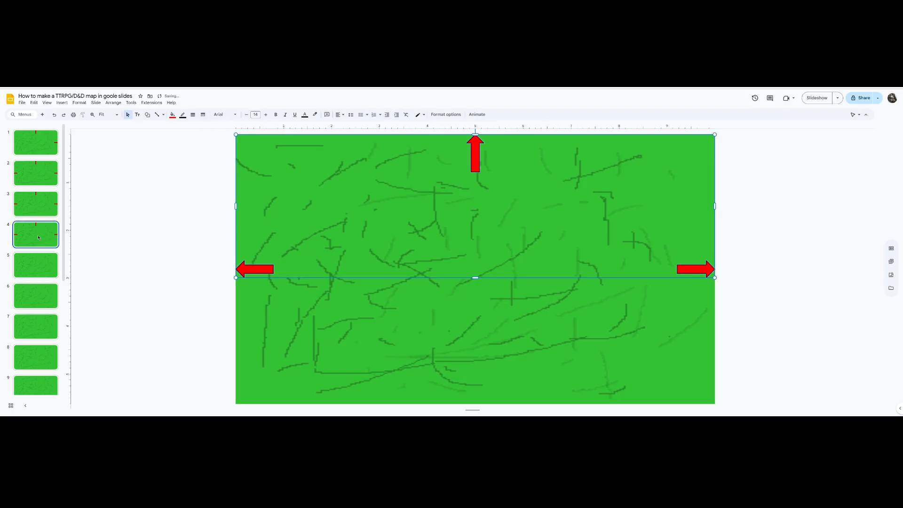
pyautogui.click(36, 264)
pyautogui.hotkey('ctrl', 'v')
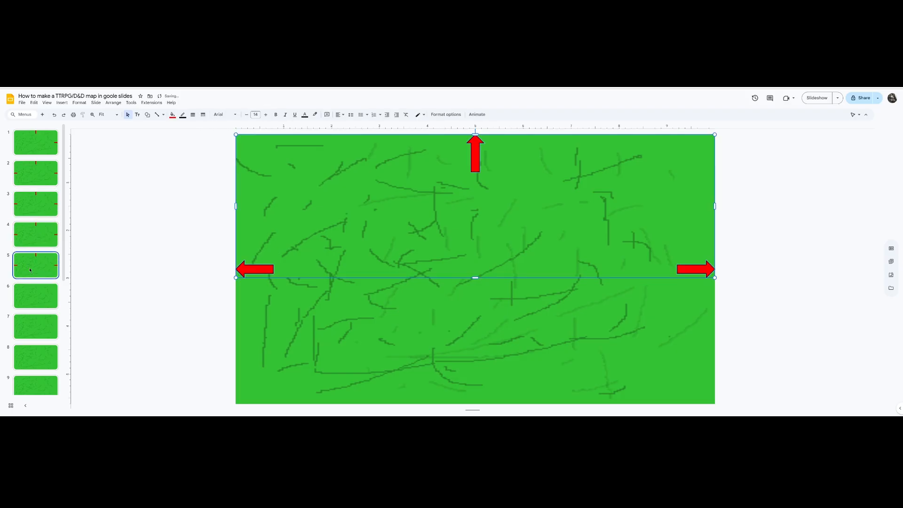
# Step: Delete the right-pointing arrow from slide 5
pyautogui.click(788, 308)
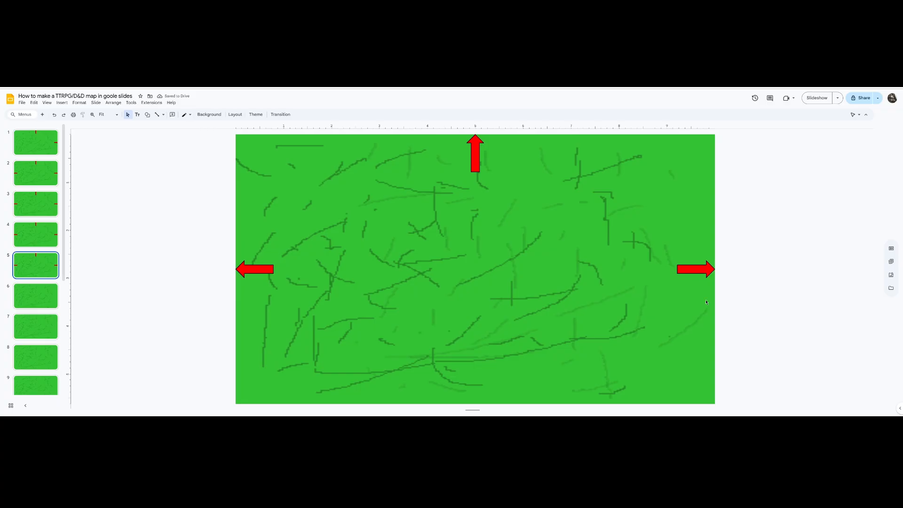
pyautogui.click(706, 269)
pyautogui.press('Delete')
# Step: On slide 1, link the right-pointing arrow to Slide 2 and follow the link
pyautogui.click(35, 142)
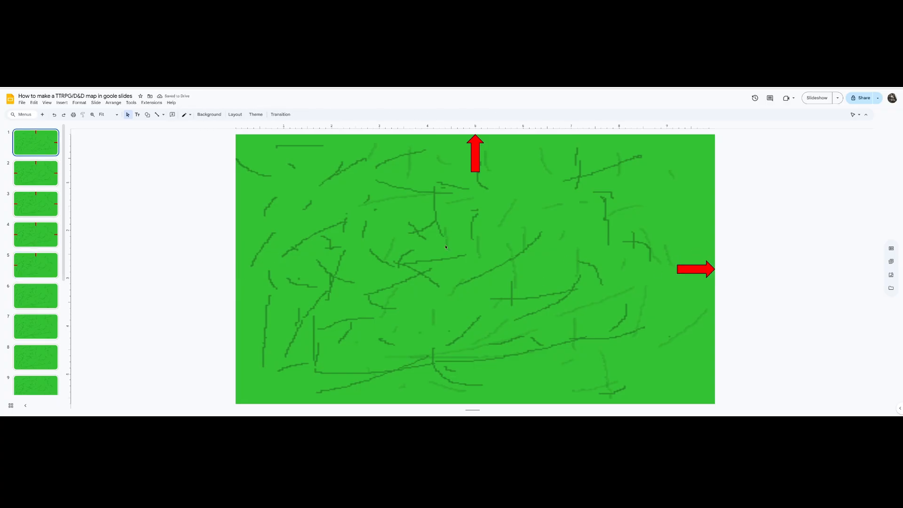
pyautogui.click(703, 273)
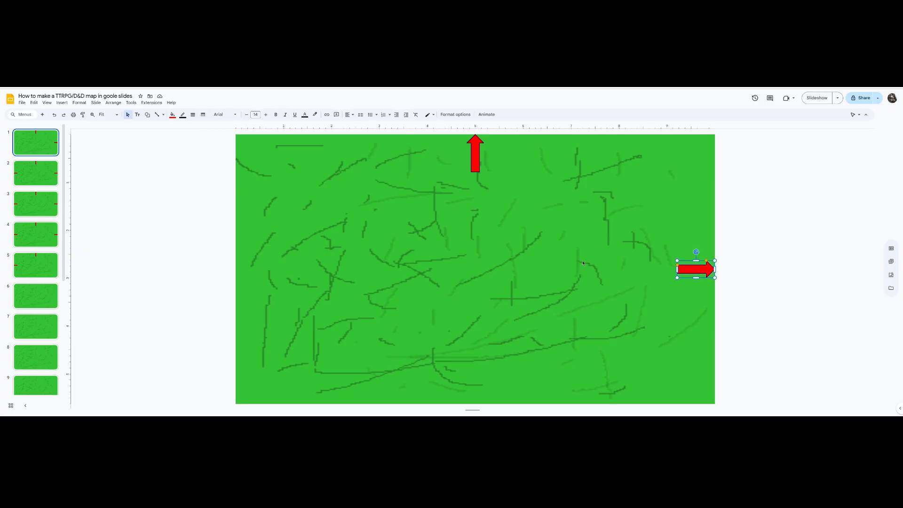
pyautogui.hotkey('ctrl', 'k')
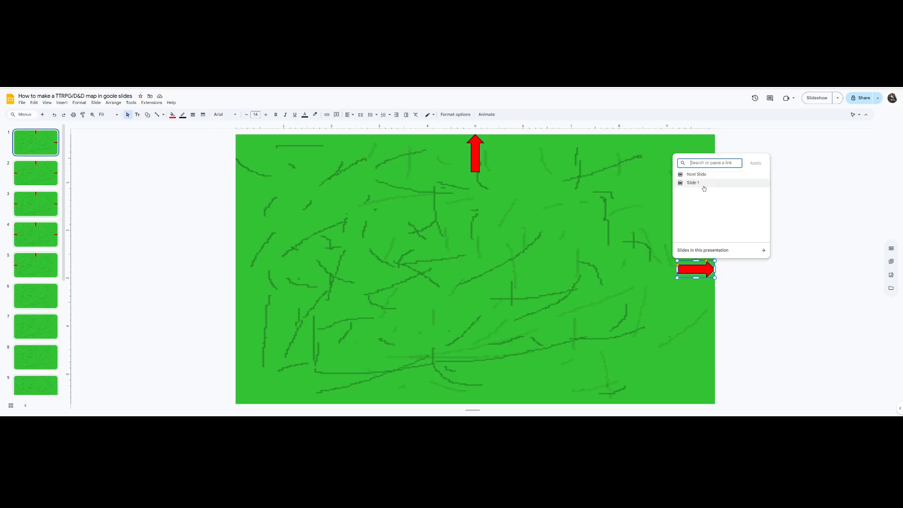
pyautogui.write('2')
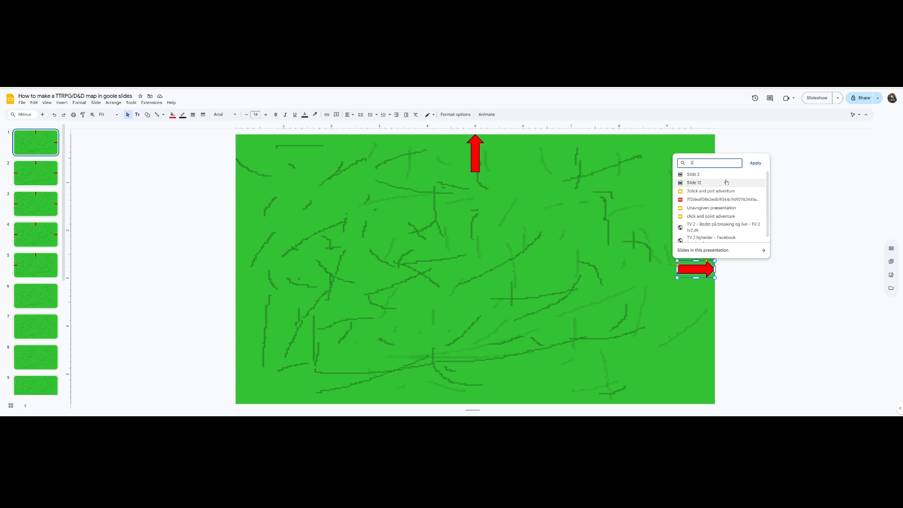
pyautogui.click(712, 175)
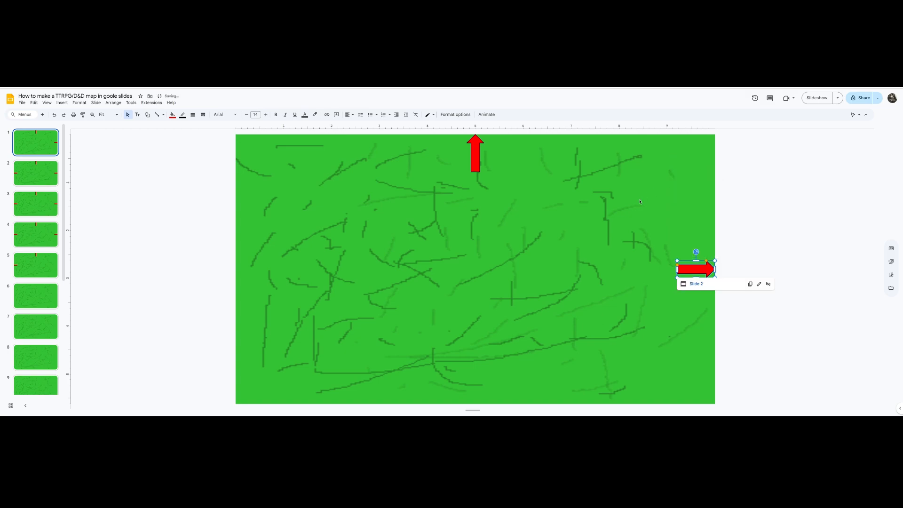
pyautogui.click(696, 284)
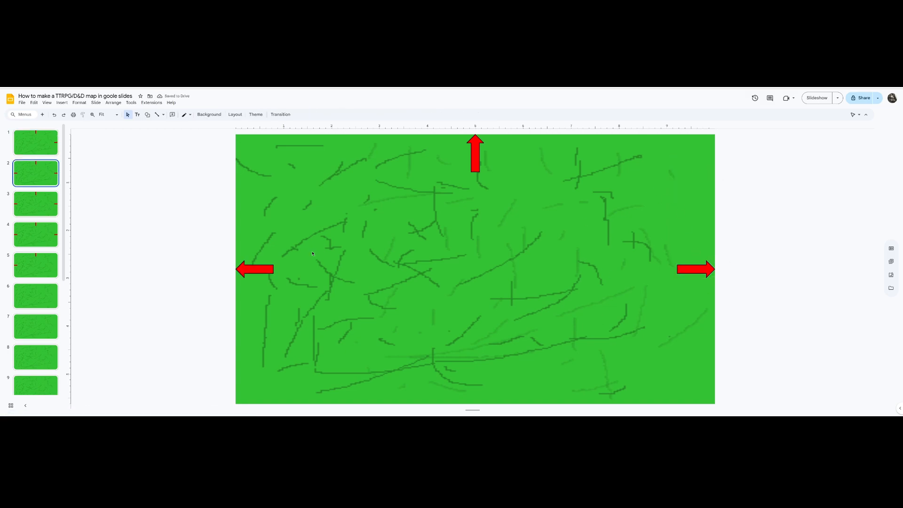
# Step: On slide 2, link the left-pointing arrow to Slide 1
pyautogui.click(261, 265)
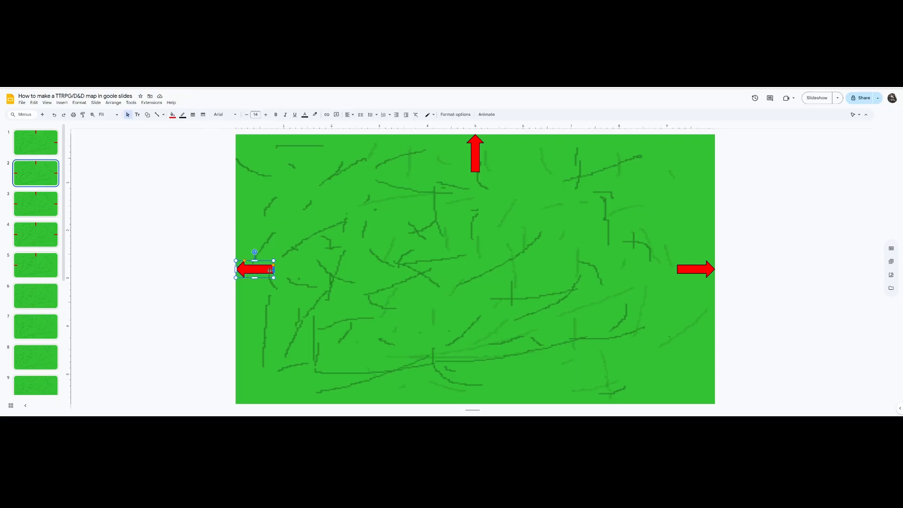
pyautogui.rightClick(262, 273)
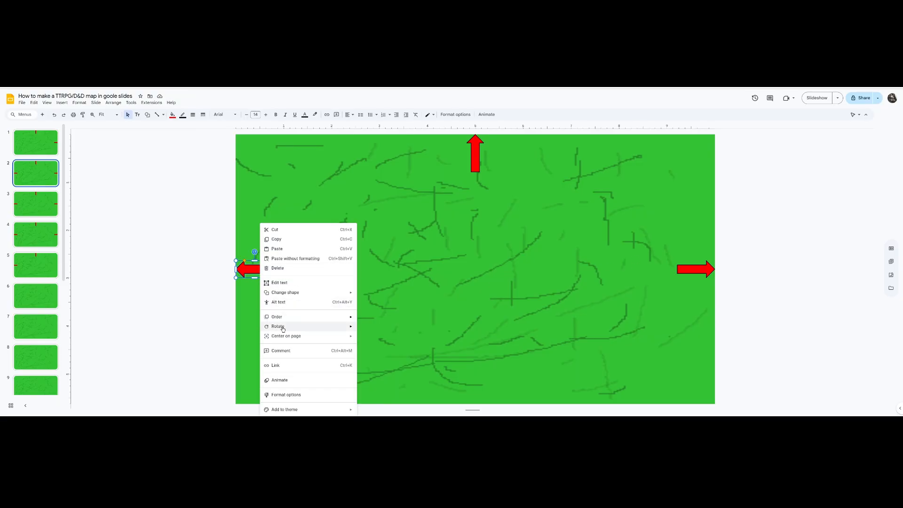
pyautogui.click(278, 365)
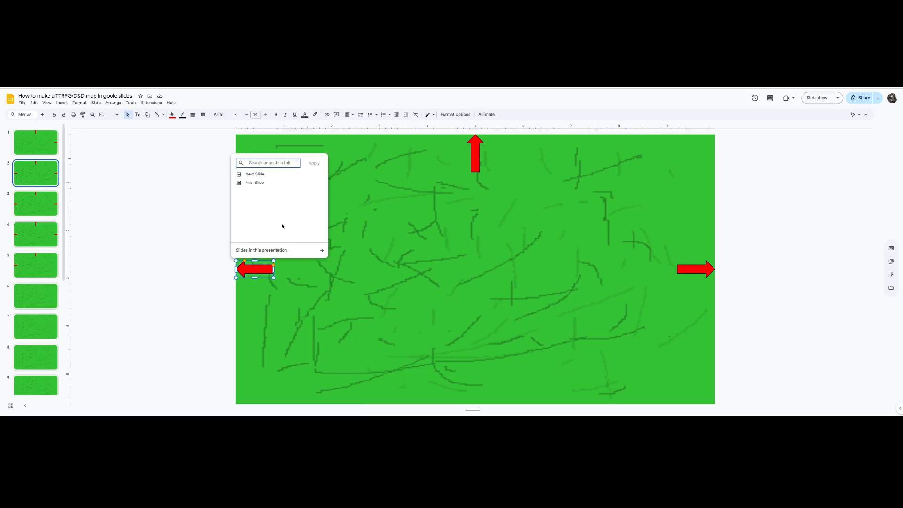
pyautogui.write('1')
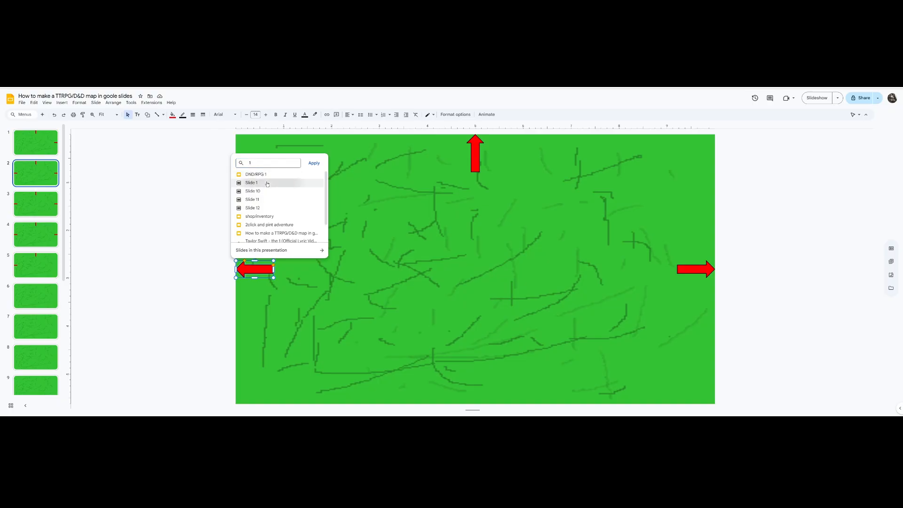
pyautogui.click(254, 183)
# Step: Run the slideshow, test the linked arrows between slides 1 and 2, and exit the presentation
pyautogui.click(808, 98)
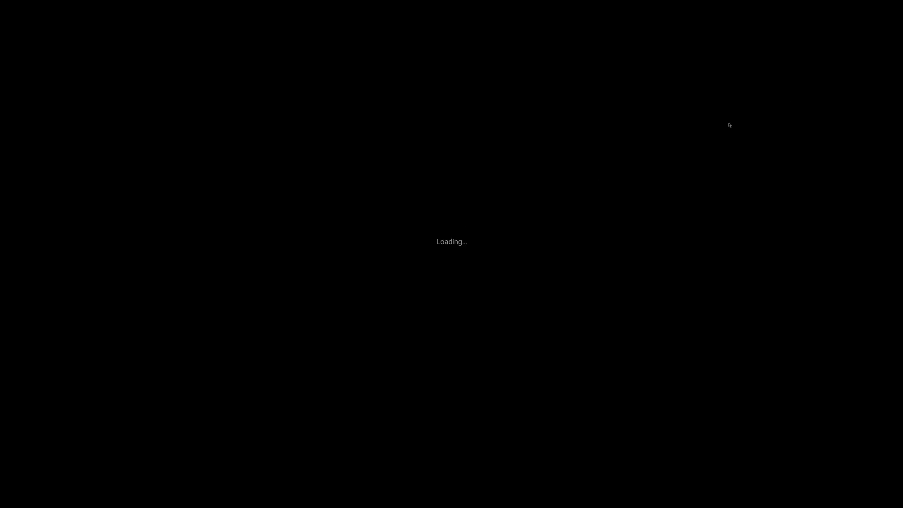
pyautogui.click(156, 243)
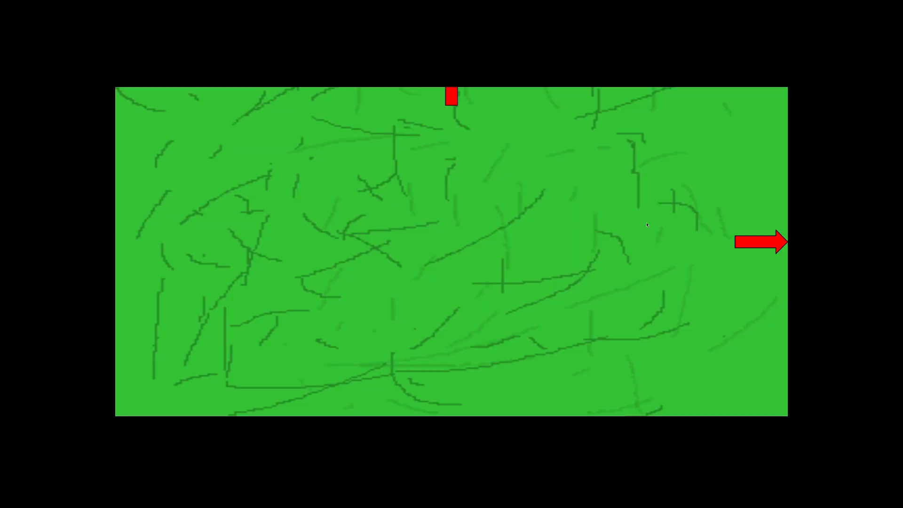
pyautogui.click(737, 238)
pyautogui.click(157, 244)
pyautogui.press('Escape')
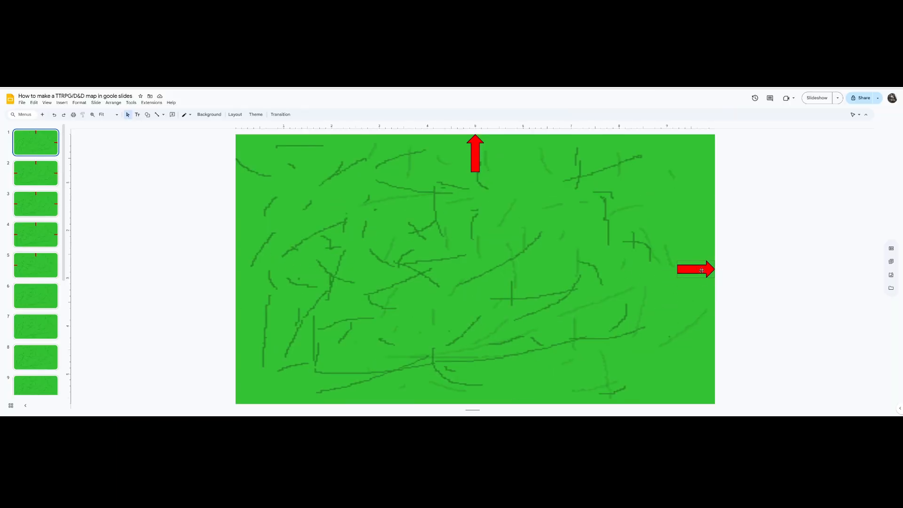
# Step: Follow the arrow links back and forth between slides 1 and 2 in the editor, ending on slide 2
pyautogui.click(702, 270)
pyautogui.scroll(-1, 703, 272)
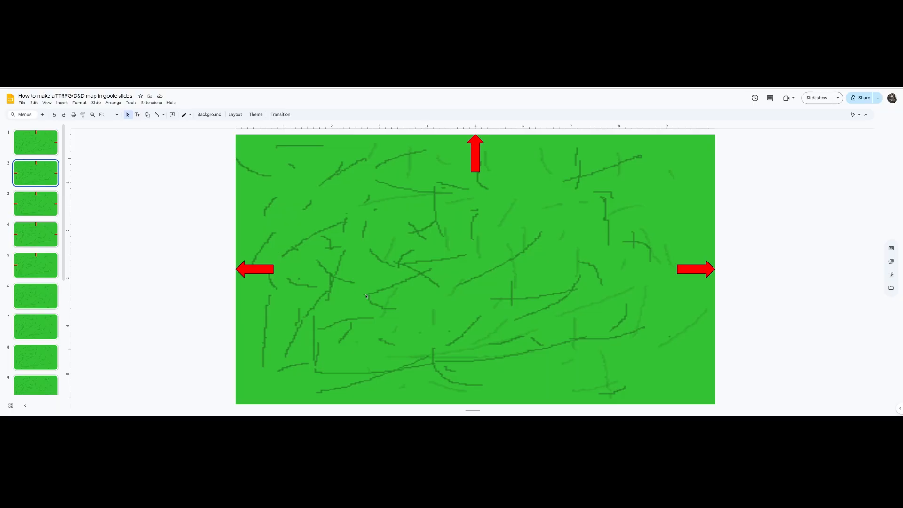
pyautogui.click(254, 268)
pyautogui.click(261, 286)
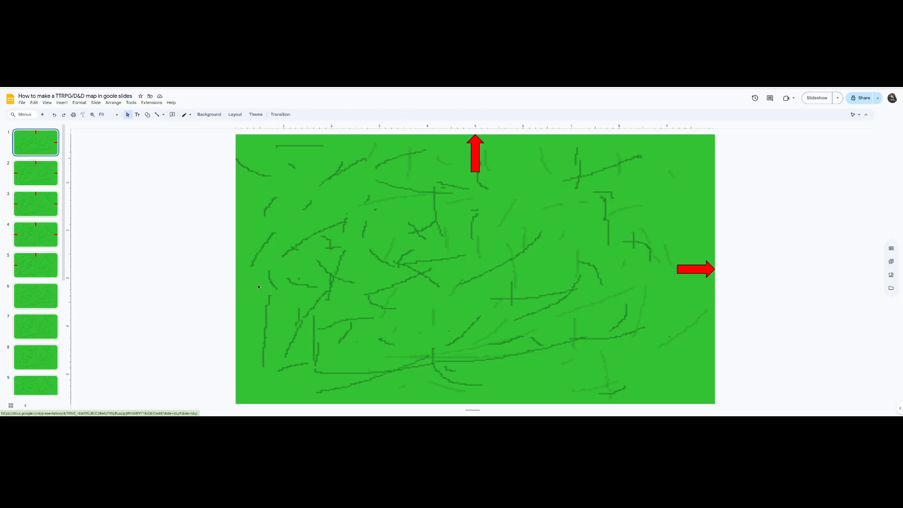
pyautogui.click(693, 270)
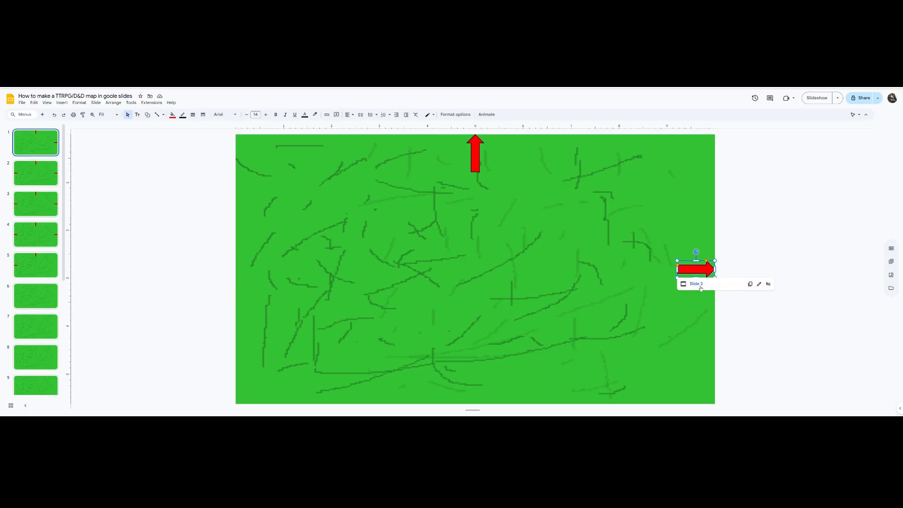
pyautogui.click(701, 285)
# Step: Link slide 2's right-pointing arrow to Next Slide and follow it to slide 3
pyautogui.click(698, 269)
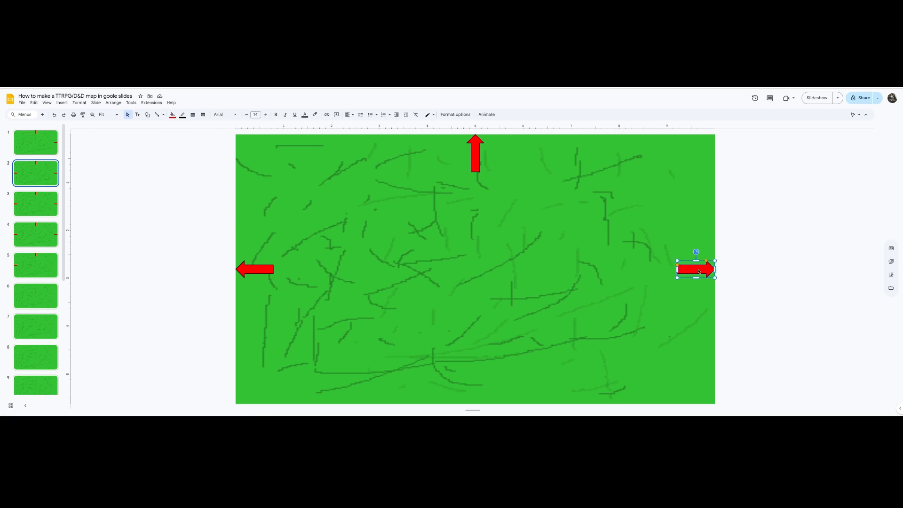
pyautogui.hotkey('ctrl', 'k')
pyautogui.click(705, 175)
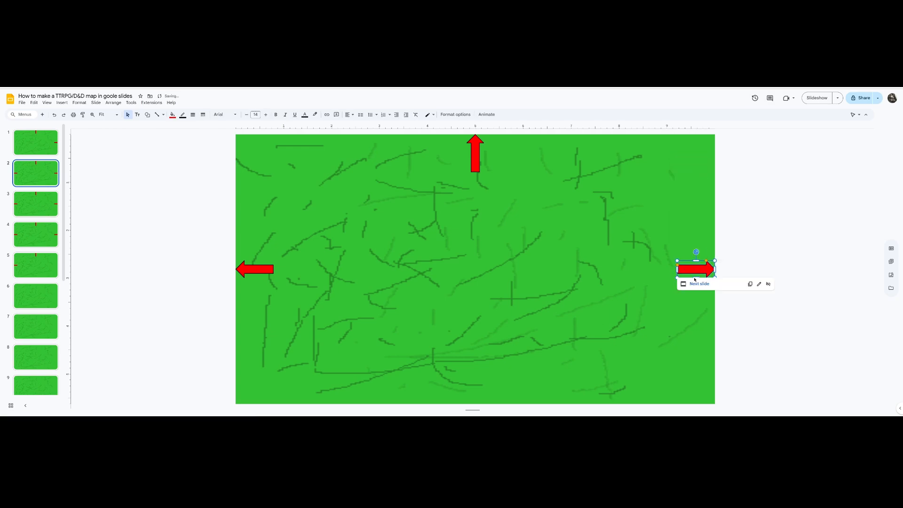
pyautogui.click(698, 284)
# Step: Link slide 3's right-pointing arrow to Next Slide and follow it to slide 4
pyautogui.click(685, 269)
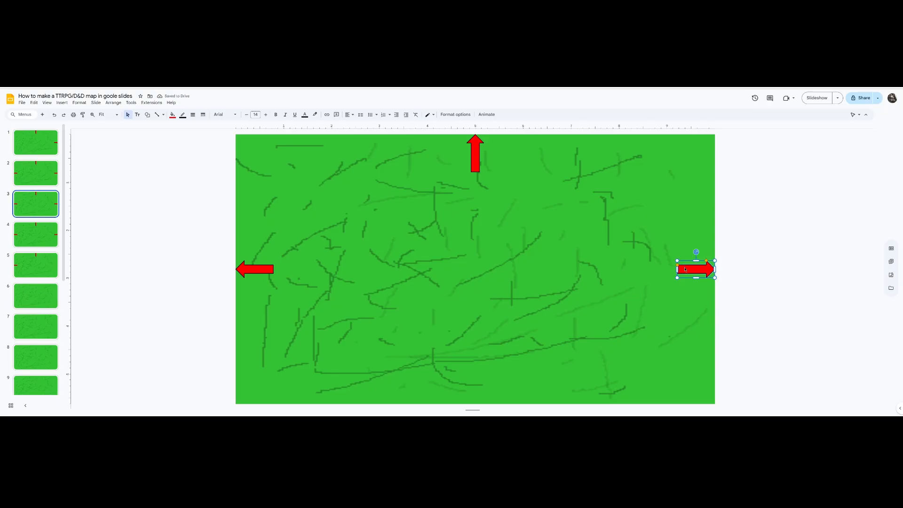
pyautogui.hotkey('ctrl', 'k')
pyautogui.click(704, 174)
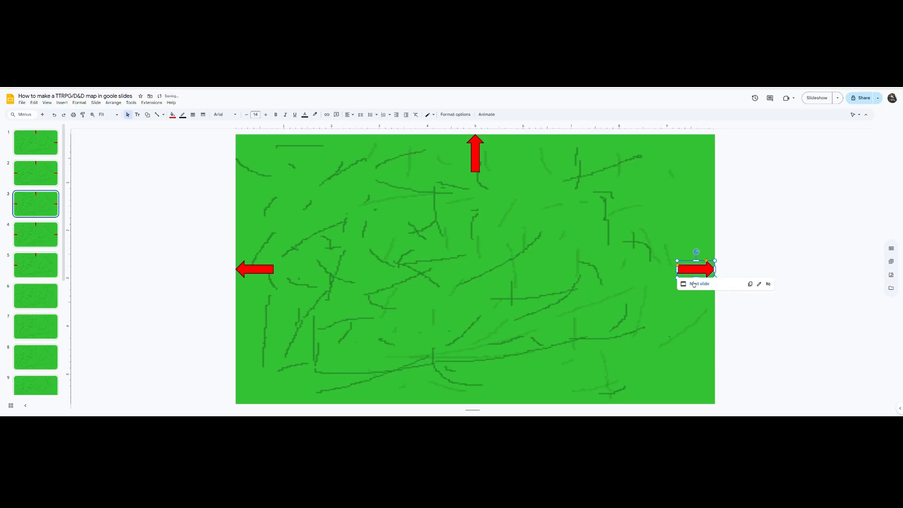
pyautogui.click(694, 284)
# Step: Link slide 4's right-pointing arrow to Next Slide and follow it to slide 5
pyautogui.click(696, 272)
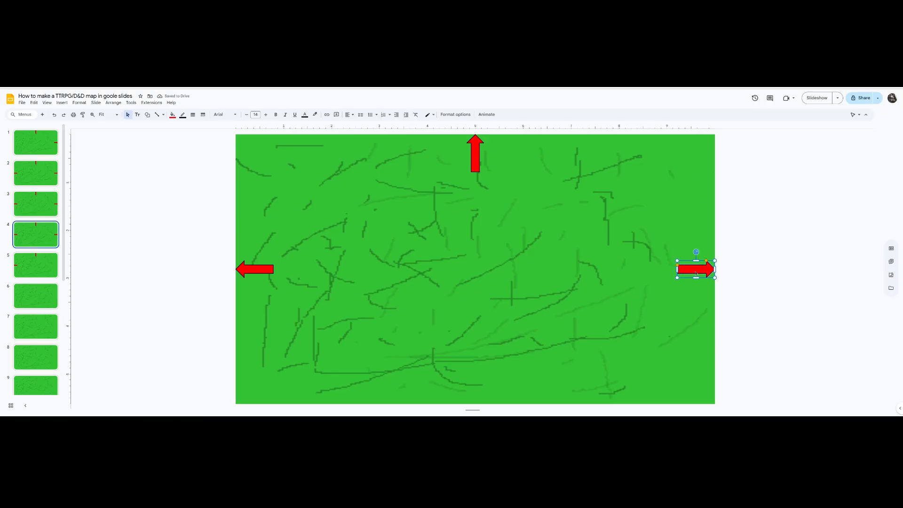
pyautogui.hotkey('ctrl', 'k')
pyautogui.click(697, 174)
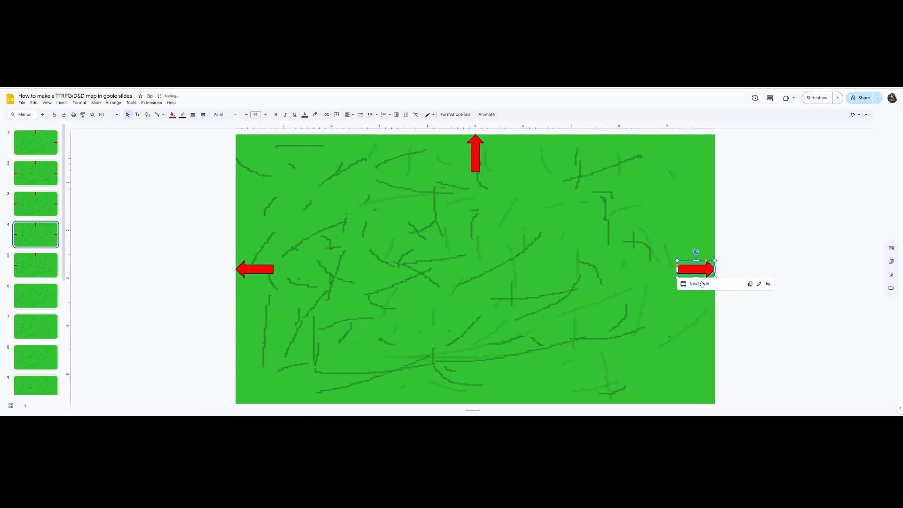
pyautogui.click(700, 284)
# Step: Link slide 5's left-pointing arrow to Slide 4 and follow the link
pyautogui.click(246, 267)
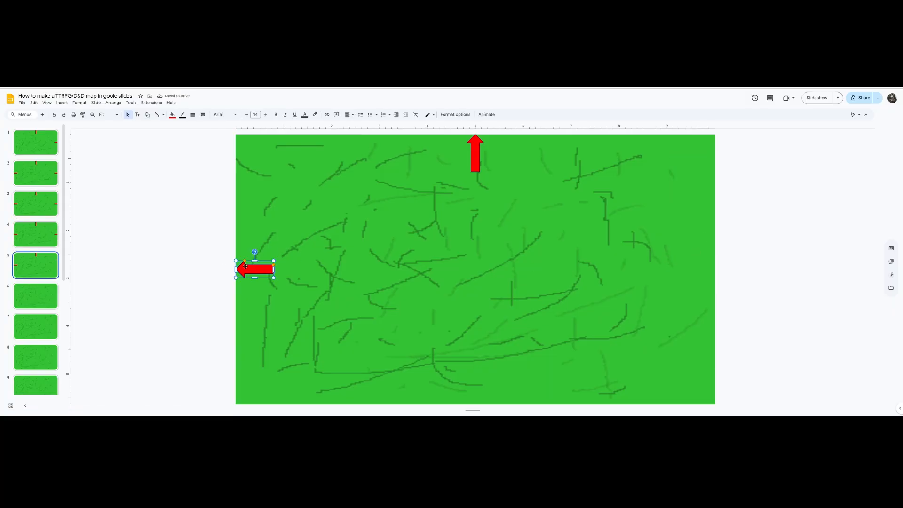
pyautogui.hotkey('ctrl', 'k')
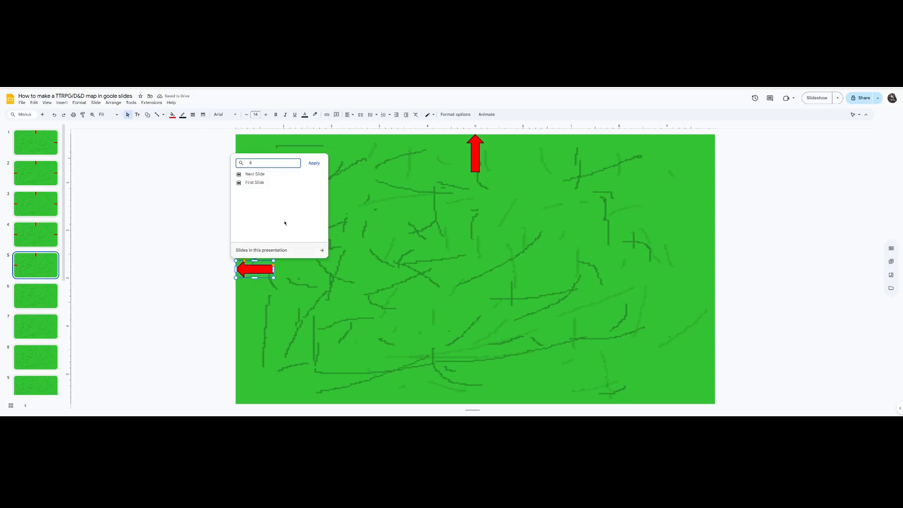
pyautogui.write('4')
pyautogui.click(264, 177)
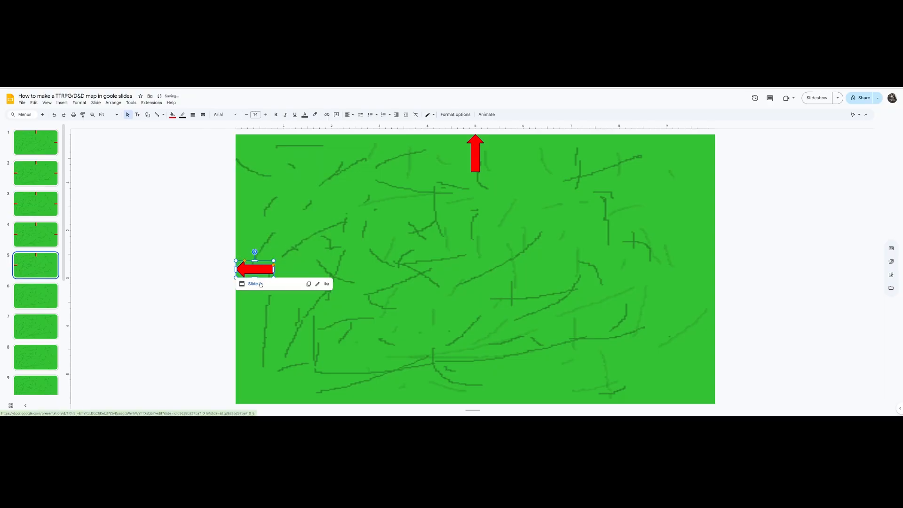
pyautogui.click(261, 285)
# Step: Link slide 4's left-pointing arrow to Slide 3 and follow the link
pyautogui.click(256, 265)
pyautogui.hotkey('ctrl', 'k')
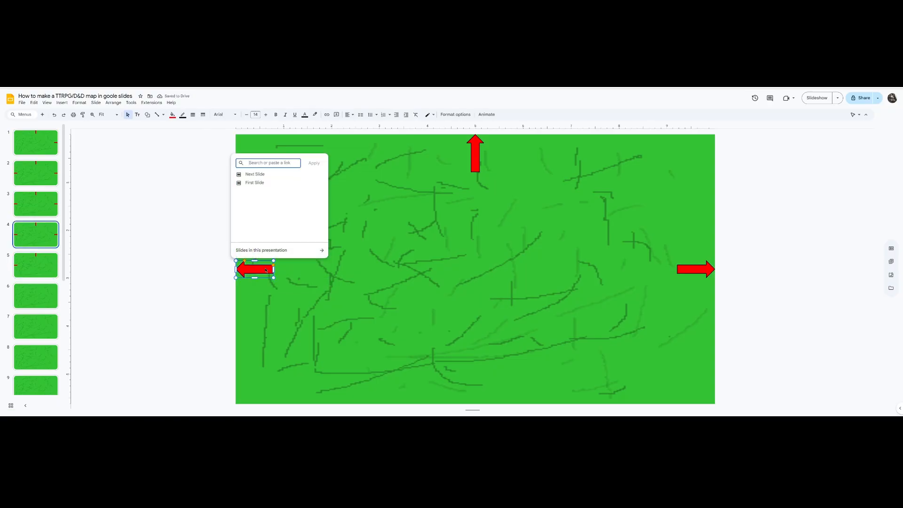
pyautogui.write('3')
pyautogui.click(264, 176)
pyautogui.click(262, 285)
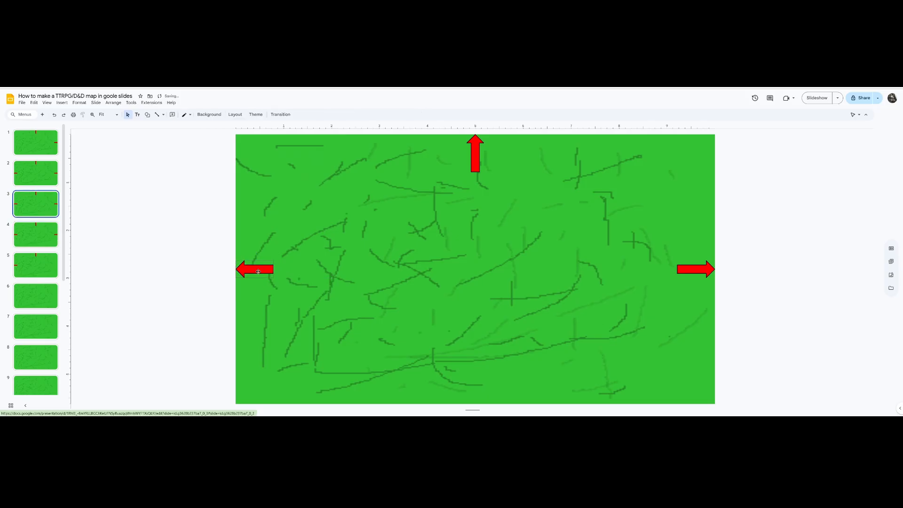
# Step: Link slide 3's left-pointing arrow to Slide 2 and follow the link
pyautogui.click(256, 275)
pyautogui.hotkey('ctrl', 'k')
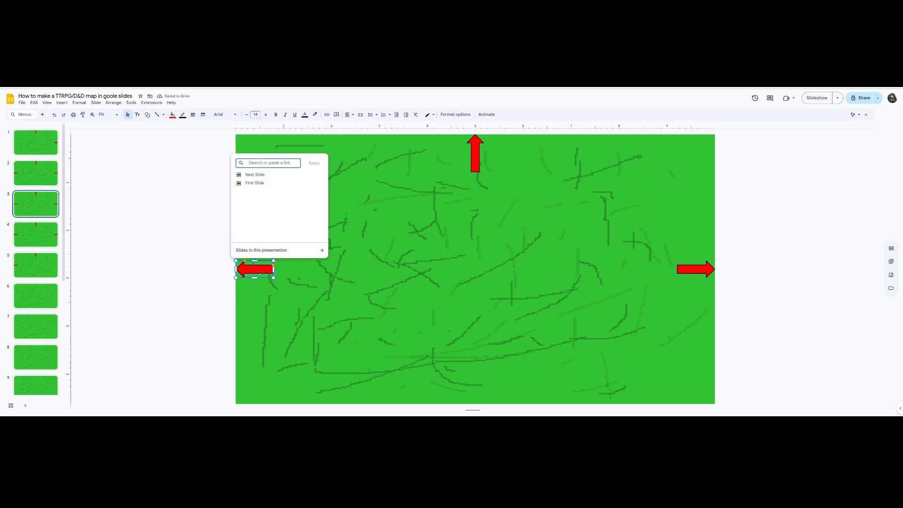
pyautogui.write('2')
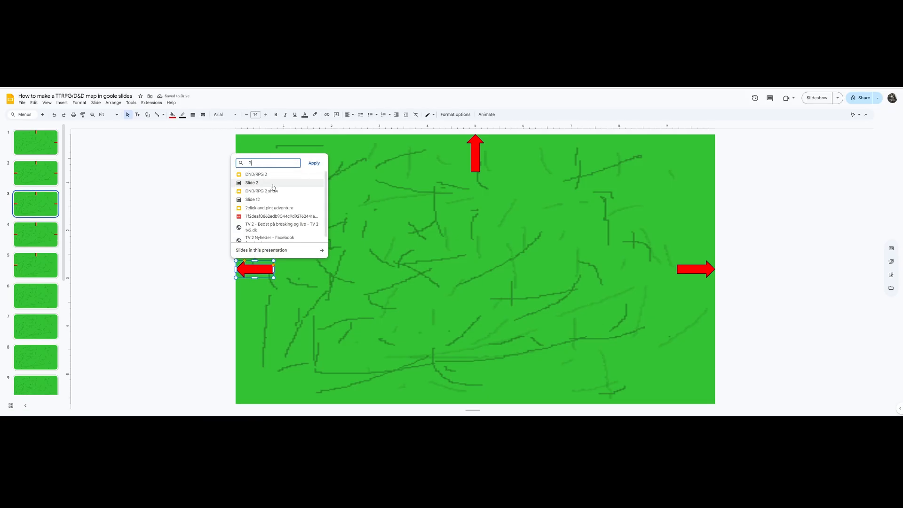
pyautogui.click(253, 183)
pyautogui.click(254, 283)
# Step: Copy all three arrows from slide 2 and paste them onto slide 6
pyautogui.click(253, 267)
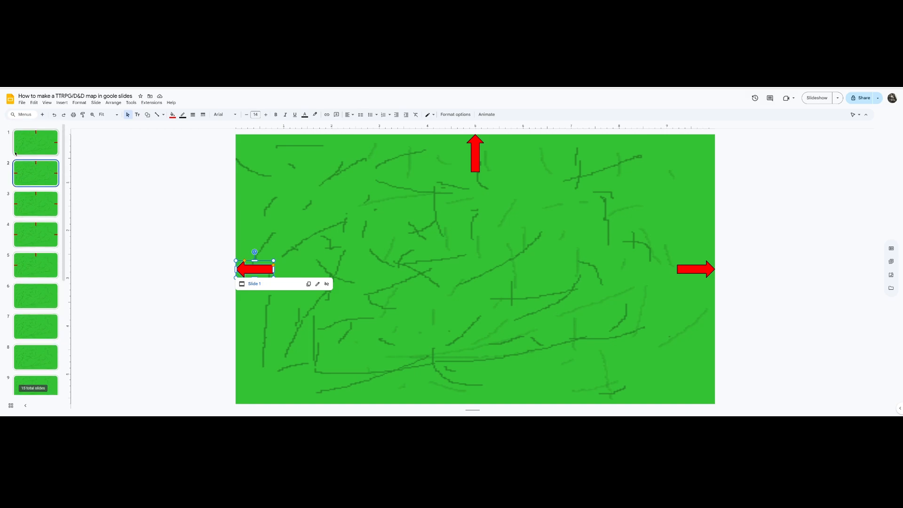
pyautogui.keyDown('shift'); pyautogui.click(473, 158); pyautogui.keyUp('shift')
pyautogui.keyDown('shift'); pyautogui.click(691, 272); pyautogui.keyUp('shift')
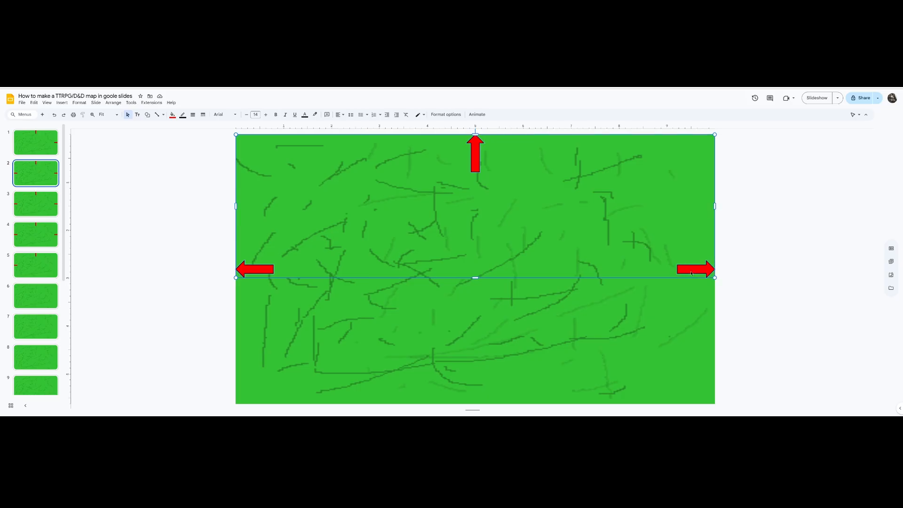
pyautogui.click(39, 299)
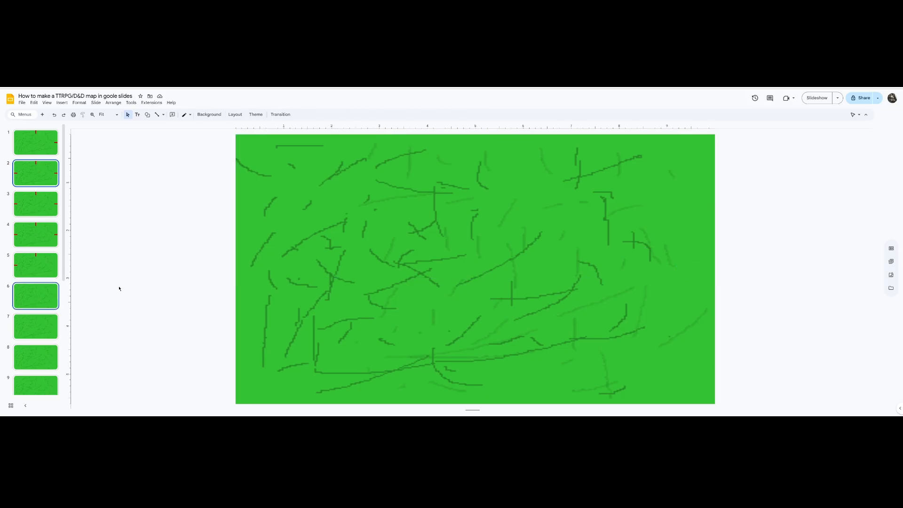
pyautogui.hotkey('ctrl', 'v')
pyautogui.click(149, 308)
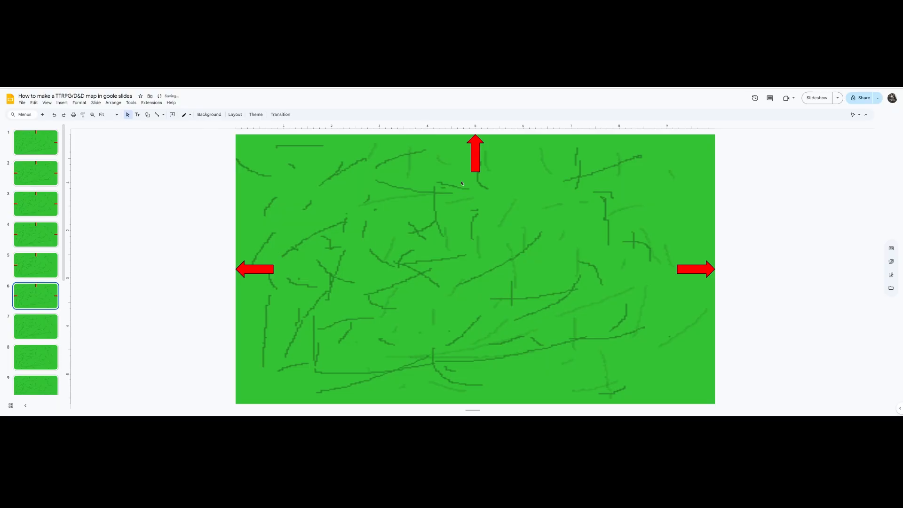
# Step: Duplicate slide 6's upward arrow, flip the copy vertically and place it at the centre of the slide's lower edge
pyautogui.click(472, 157)
pyautogui.hotkey('ctrl', 'd')
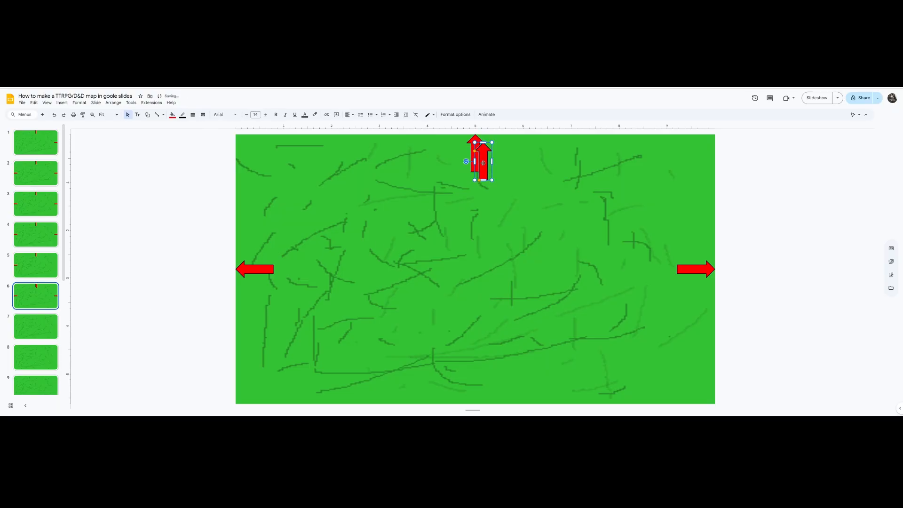
pyautogui.rightClick(484, 164)
pyautogui.moveTo(576, 266)
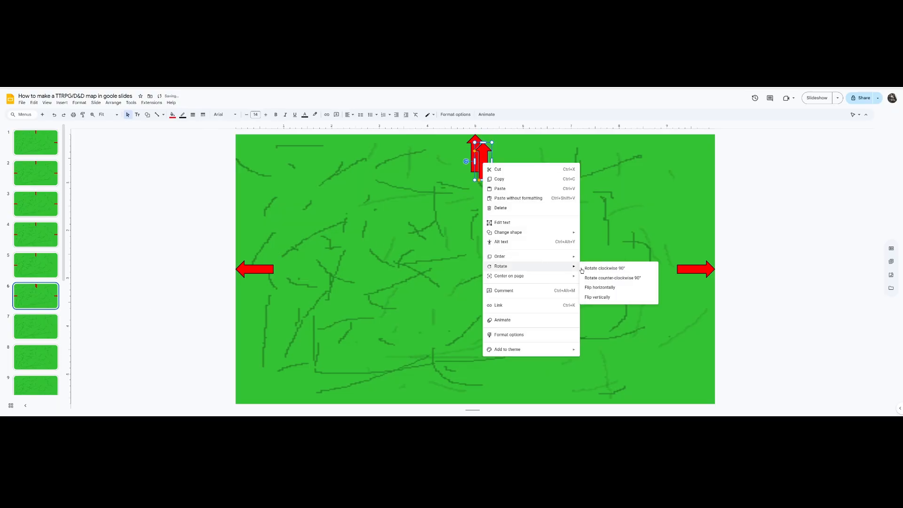
pyautogui.click(597, 297)
pyautogui.moveTo(478, 370); pyautogui.dragTo(474, 387)
# Step: Remove the existing slide links from slide 6's left- and right-pointing arrows
pyautogui.click(257, 270)
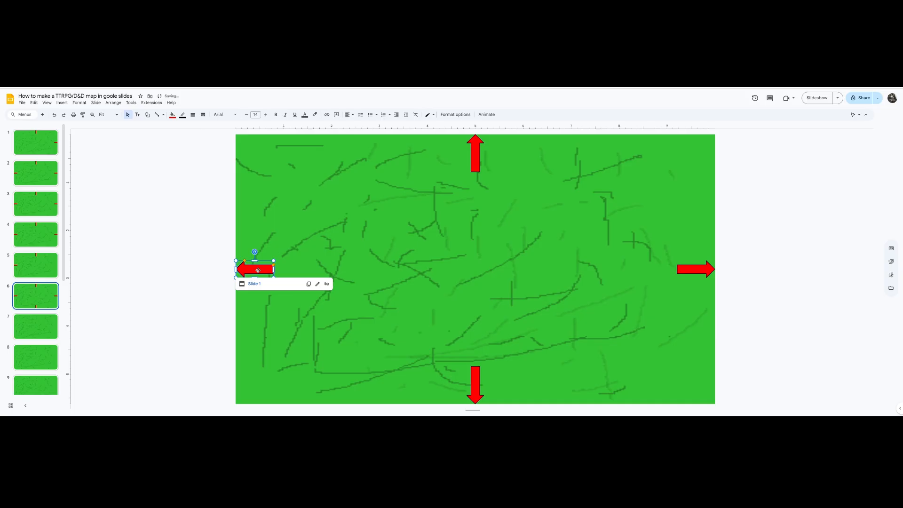
pyautogui.moveTo(234, 406); pyautogui.dragTo(655, 254)
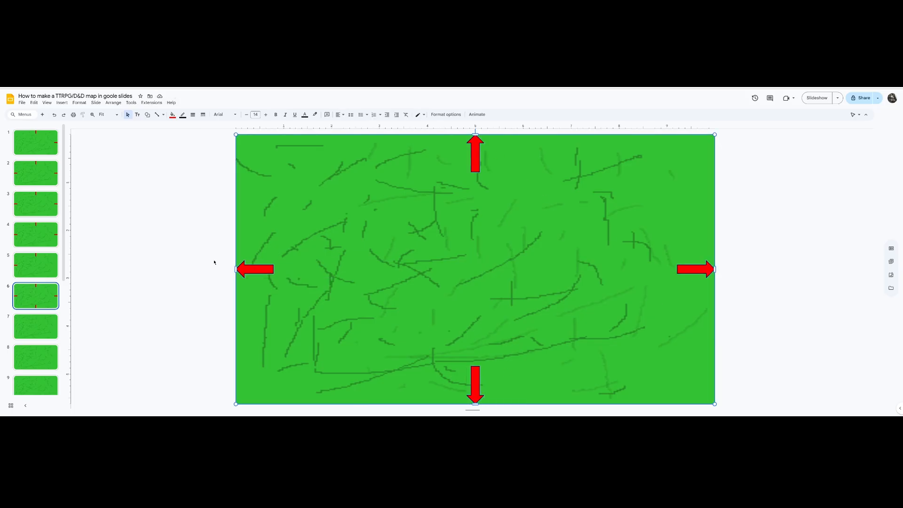
pyautogui.click(257, 269)
pyautogui.click(478, 155)
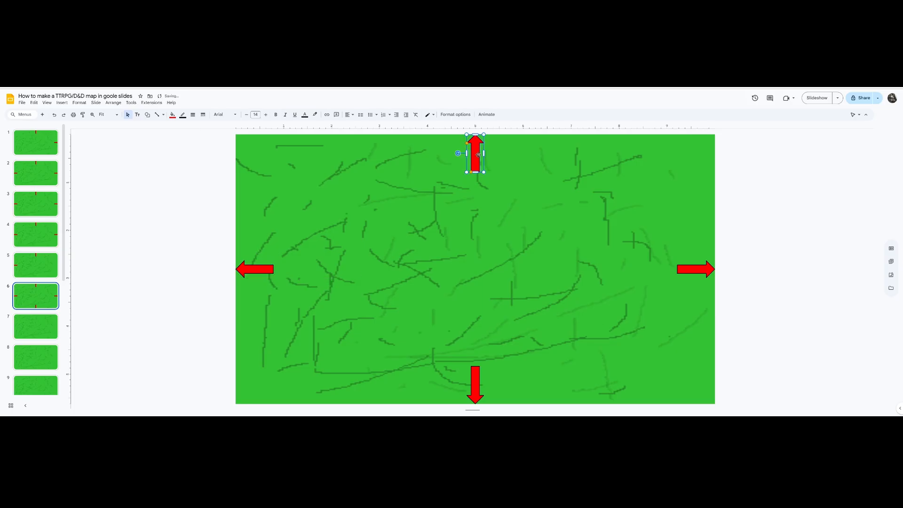
pyautogui.click(474, 368)
pyautogui.click(686, 269)
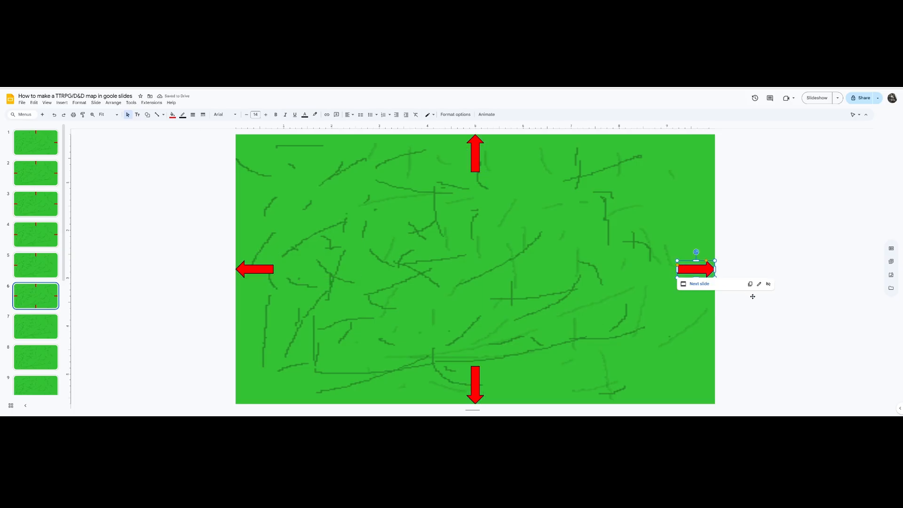
# Step: Copy all four arrows on slide 6 and delete its left-pointing arrow
pyautogui.keyDown('shift'); pyautogui.click(250, 268); pyautogui.keyUp('shift')
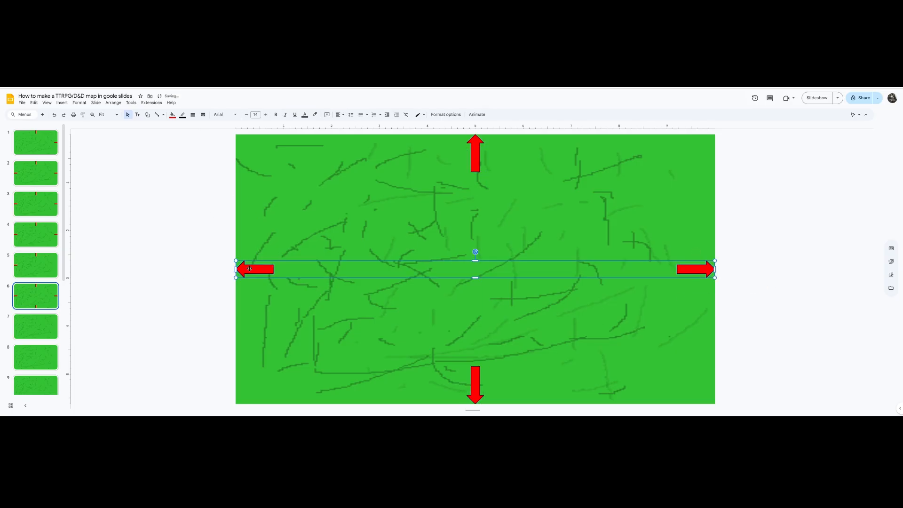
pyautogui.keyDown('shift'); pyautogui.click(482, 155); pyautogui.keyUp('shift')
pyautogui.keyDown('shift'); pyautogui.click(477, 369); pyautogui.keyUp('shift')
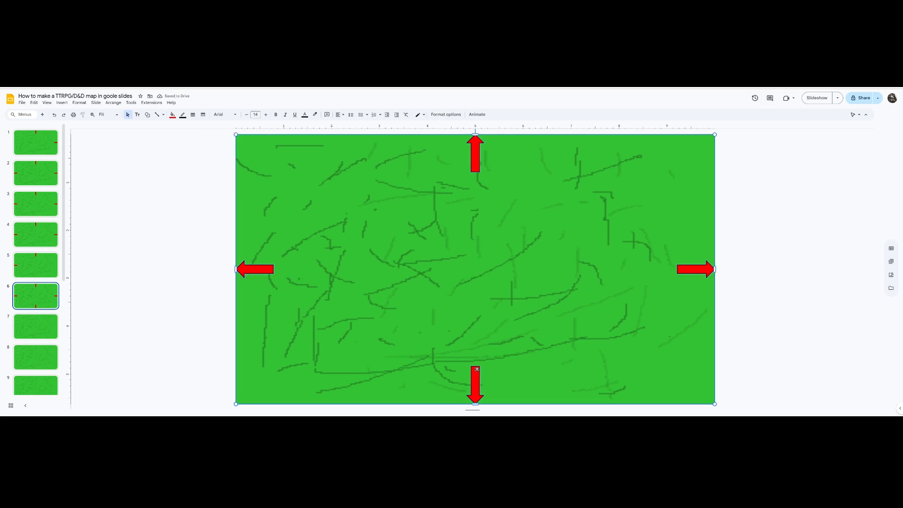
pyautogui.click(211, 310)
pyautogui.click(247, 273)
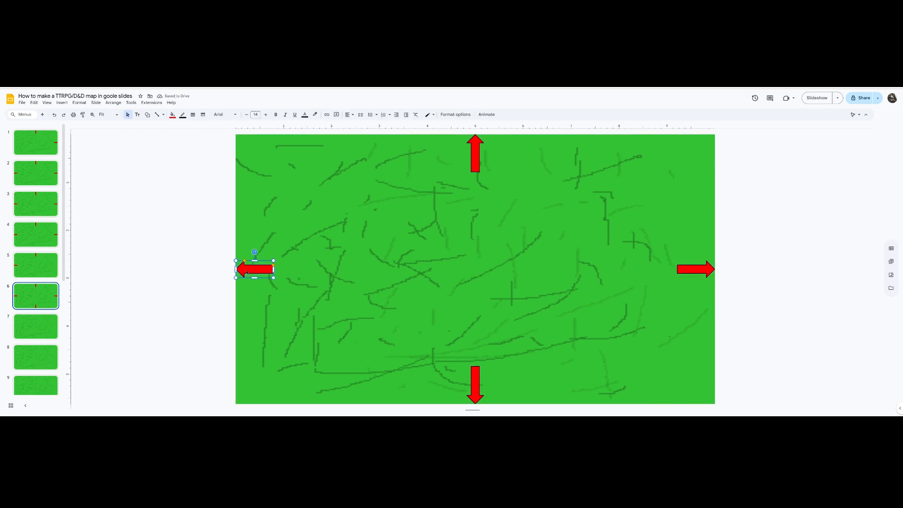
pyautogui.press('Delete')
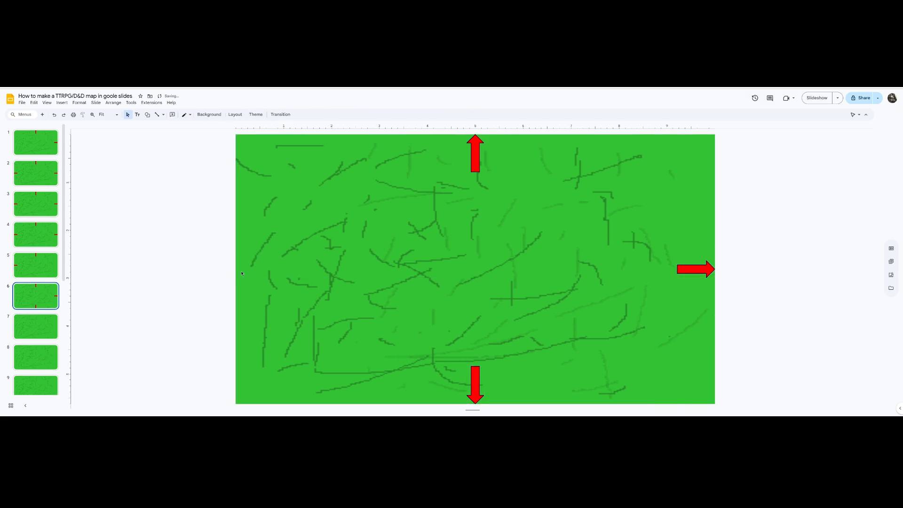
# Step: Paste the four copied arrows onto slides 7, 8, 9 and 10
pyautogui.click(37, 323)
pyautogui.hotkey('ctrl', 'v')
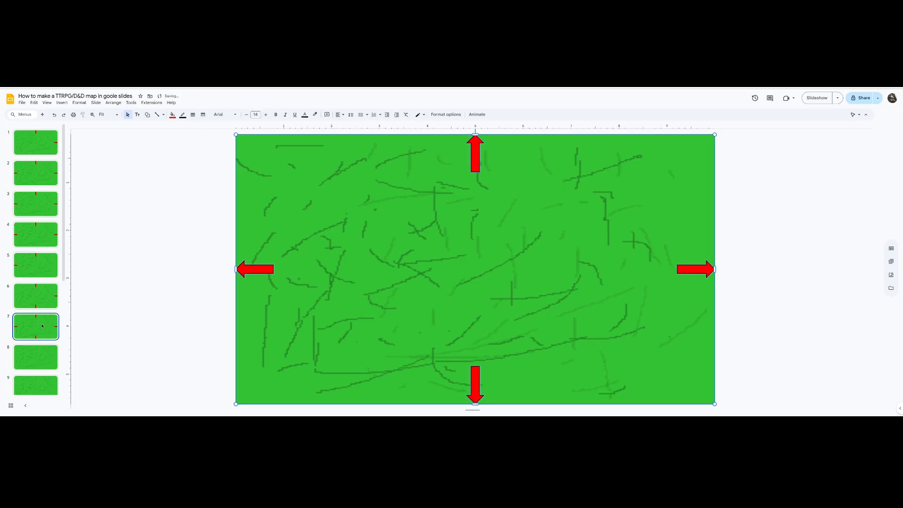
pyautogui.click(32, 357)
pyautogui.hotkey('ctrl', 'v')
pyautogui.scroll(-2, 31, 335)
pyautogui.click(31, 335)
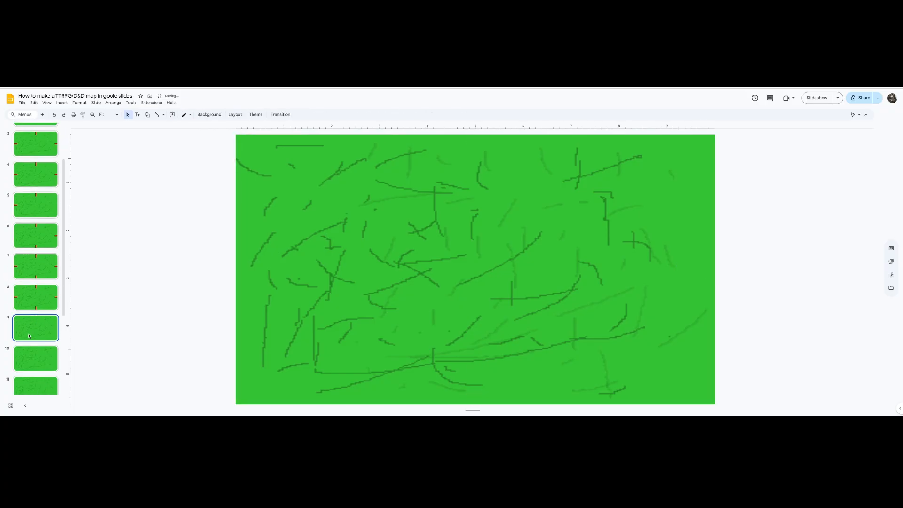
pyautogui.hotkey('ctrl', 'v')
pyautogui.click(32, 359)
pyautogui.hotkey('ctrl', 'v')
# Step: Link slide 6's right-pointing arrow to Next Slide and follow the link
pyautogui.scroll(2, 19, 266)
pyautogui.click(35, 298)
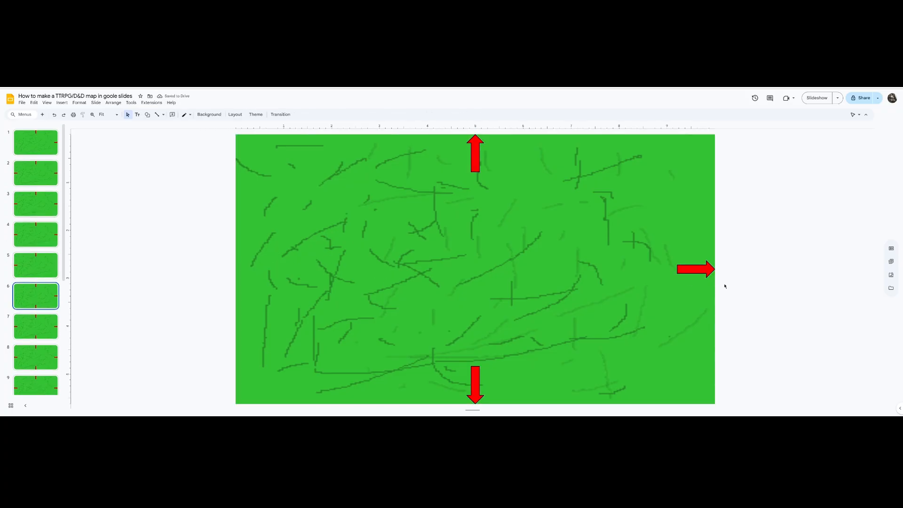
pyautogui.click(710, 272)
pyautogui.hotkey('ctrl', 'k')
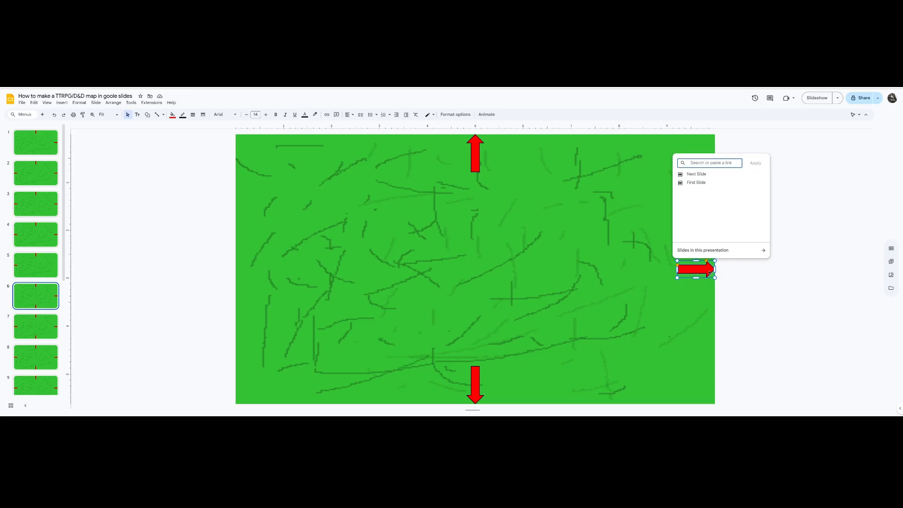
pyautogui.click(695, 174)
pyautogui.click(703, 285)
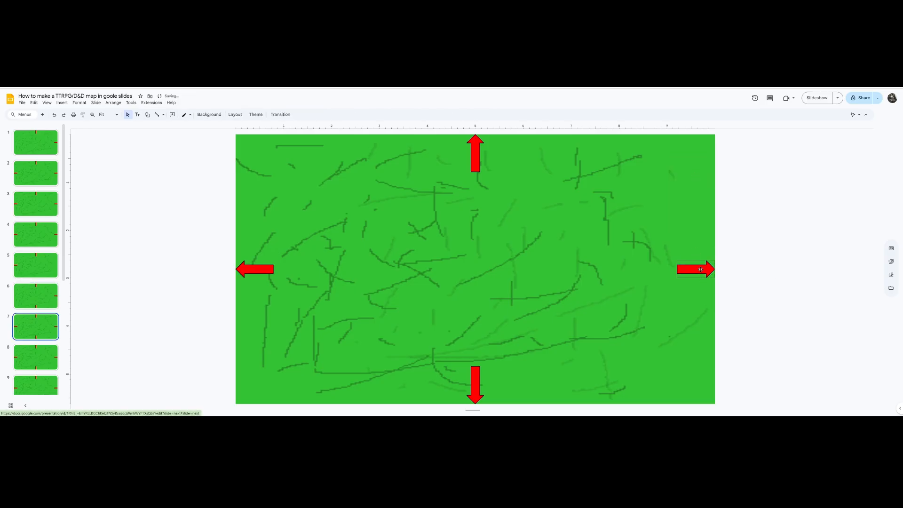
# Step: Link slide 7's right-pointing arrow to Next Slide and follow the link
pyautogui.click(700, 271)
pyautogui.hotkey('ctrl', 'k')
pyautogui.click(698, 174)
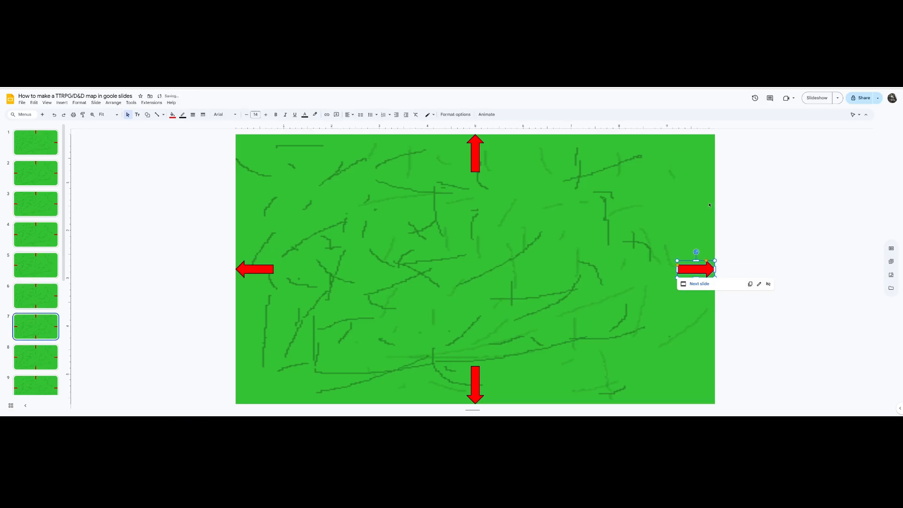
pyautogui.click(700, 283)
# Step: Link slide 8's right-pointing arrow to Next Slide and follow the link
pyautogui.click(699, 270)
pyautogui.hotkey('ctrl', 'k')
pyautogui.click(696, 174)
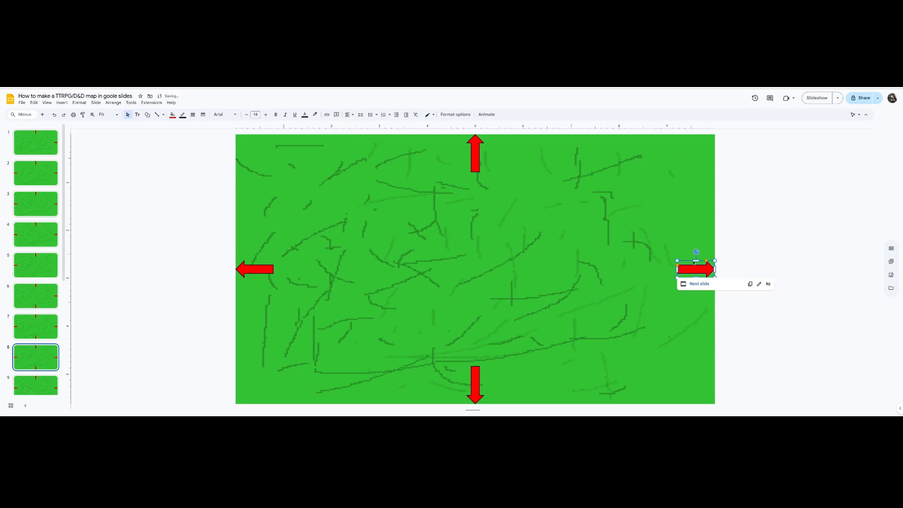
pyautogui.click(698, 283)
# Step: Link slide 9's right-pointing arrow to Next Slide and follow the link
pyautogui.click(695, 271)
pyautogui.hotkey('ctrl', 'k')
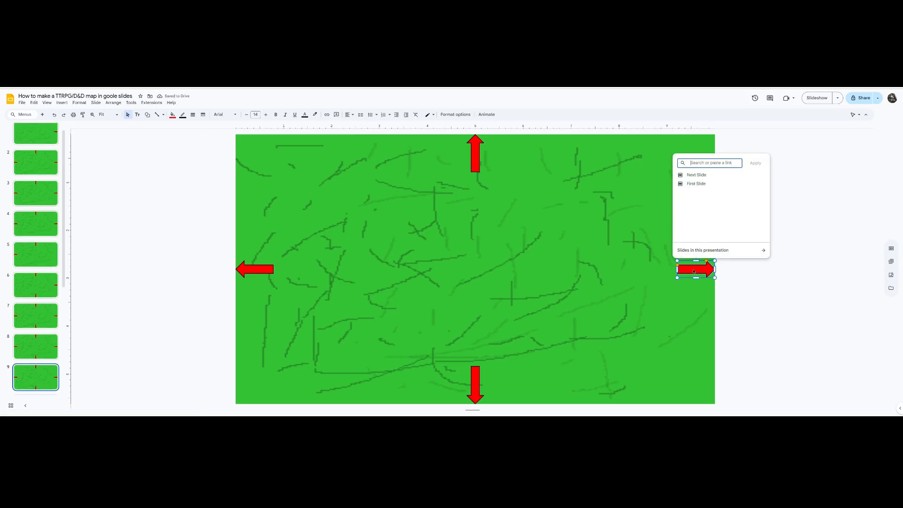
pyautogui.click(696, 175)
pyautogui.click(698, 283)
# Step: Delete the right-pointing arrow from slide 10
pyautogui.click(697, 271)
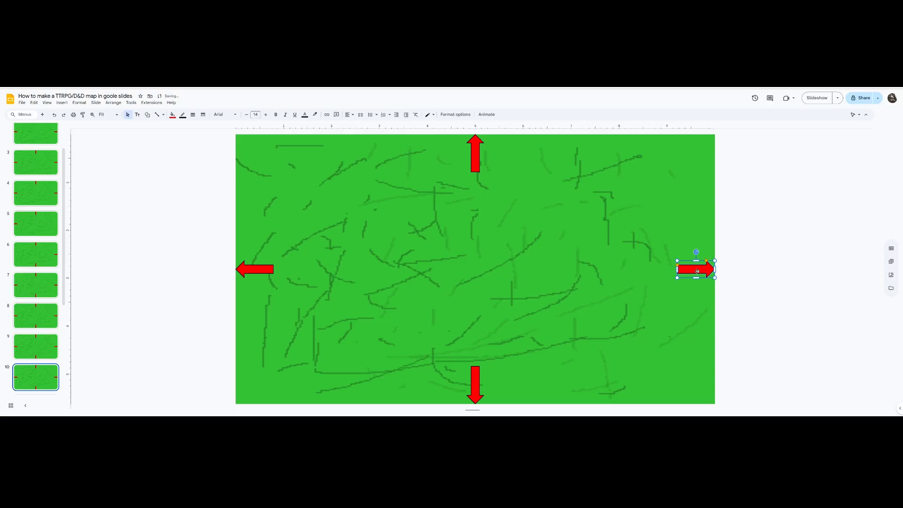
pyautogui.press('Delete')
pyautogui.scroll(-1, 41, 346)
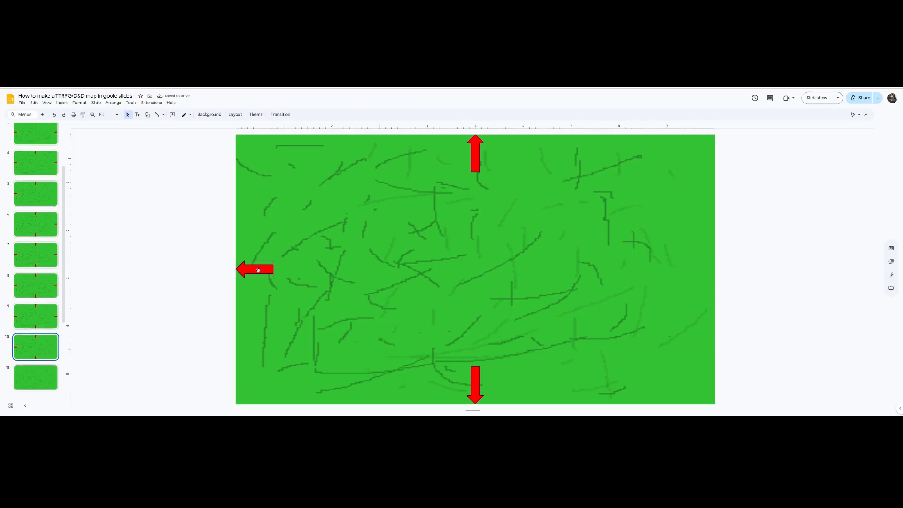
# Step: Link slide 10's left-pointing arrow to Slide 9 and follow the link
pyautogui.click(258, 270)
pyautogui.hotkey('ctrl', 'k')
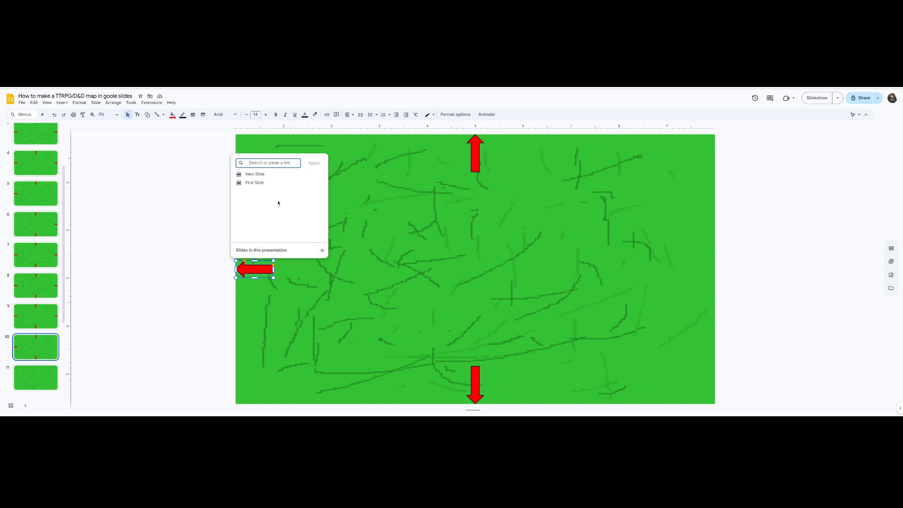
pyautogui.write('9')
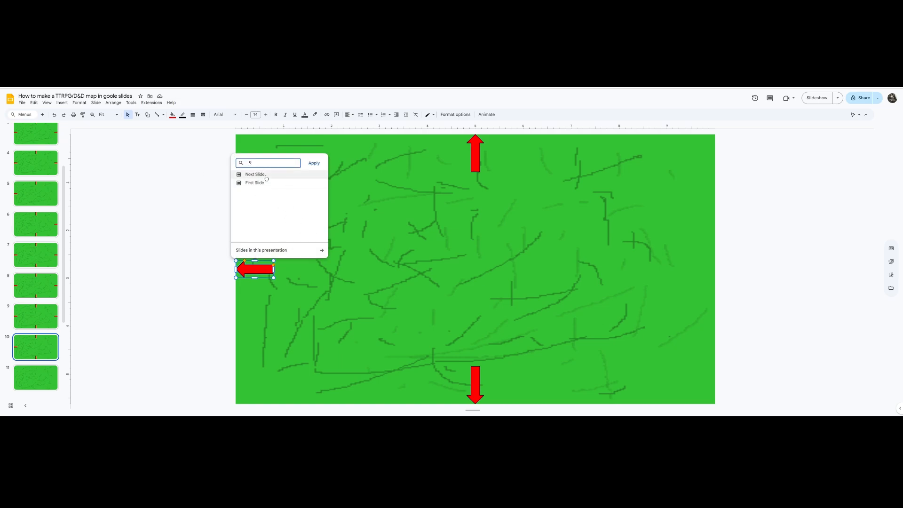
pyautogui.click(264, 176)
pyautogui.click(258, 284)
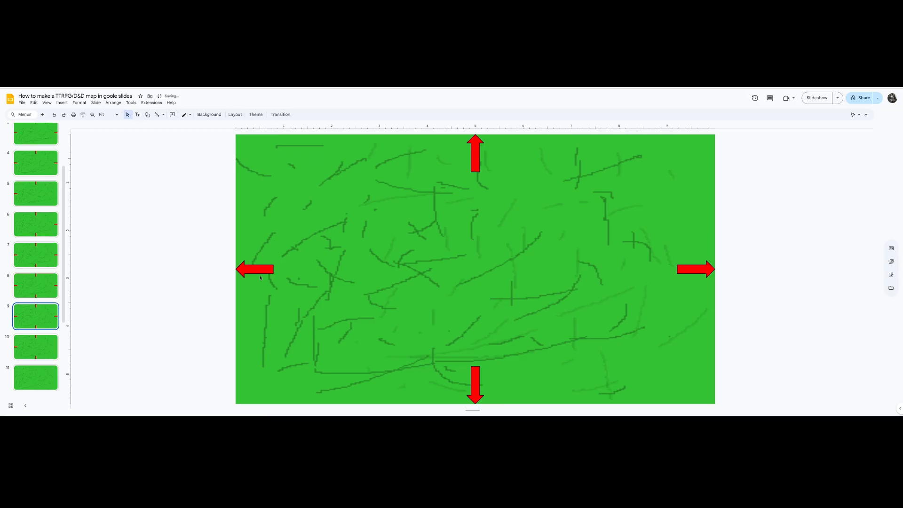
# Step: Link slide 9's left-pointing arrow to Slide 8 and follow the link
pyautogui.click(254, 270)
pyautogui.hotkey('ctrl', 'k')
pyautogui.write('8')
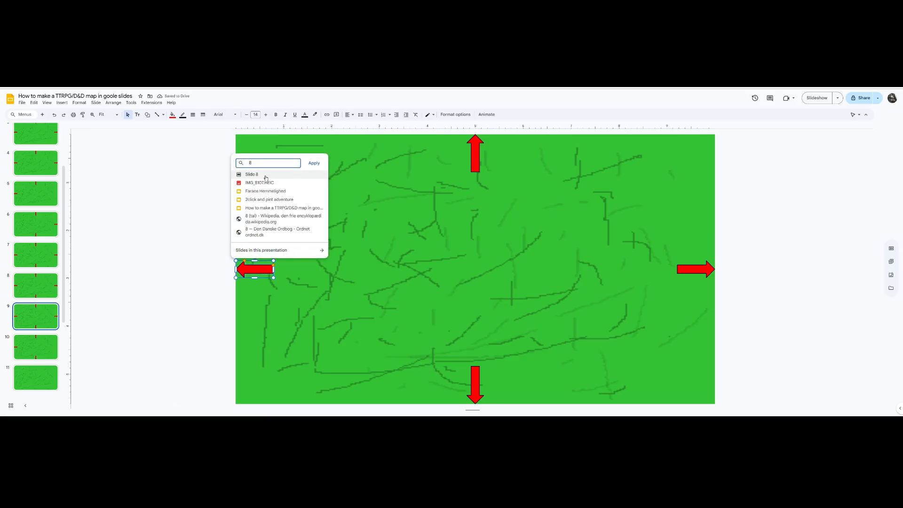
pyautogui.click(262, 177)
pyautogui.click(258, 284)
# Step: Link slide 8's left-pointing arrow to Slide 7 and follow the link
pyautogui.click(264, 268)
pyautogui.hotkey('ctrl', 'k')
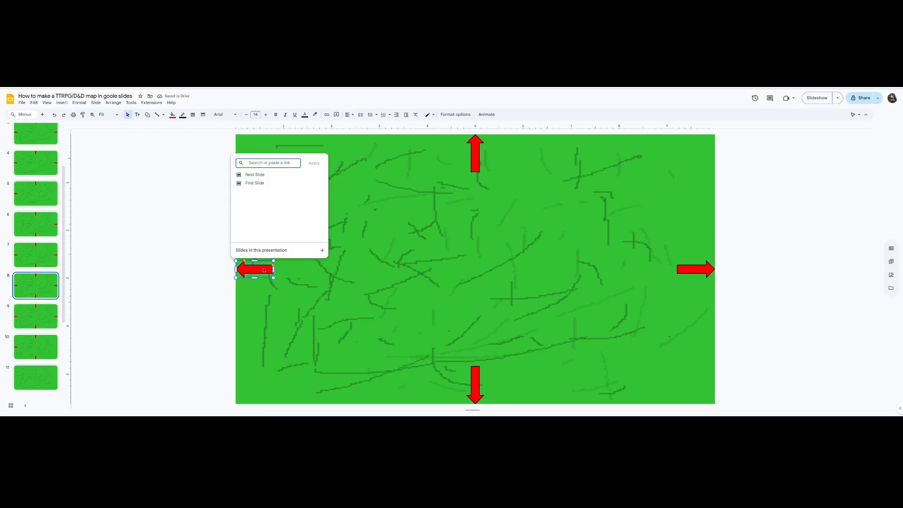
pyautogui.write('7')
pyautogui.click(262, 176)
pyautogui.click(258, 284)
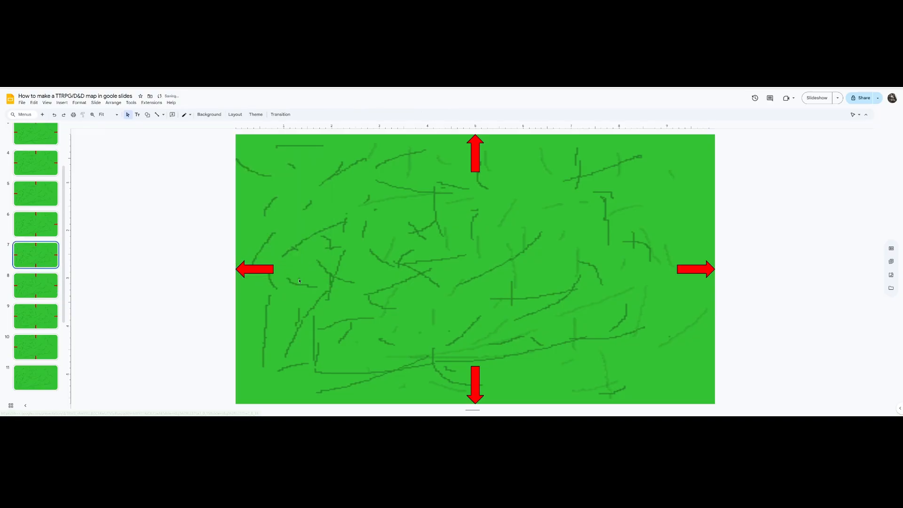
# Step: Link slide 7's left-pointing arrow to Slide 6 and follow the link
pyautogui.click(252, 273)
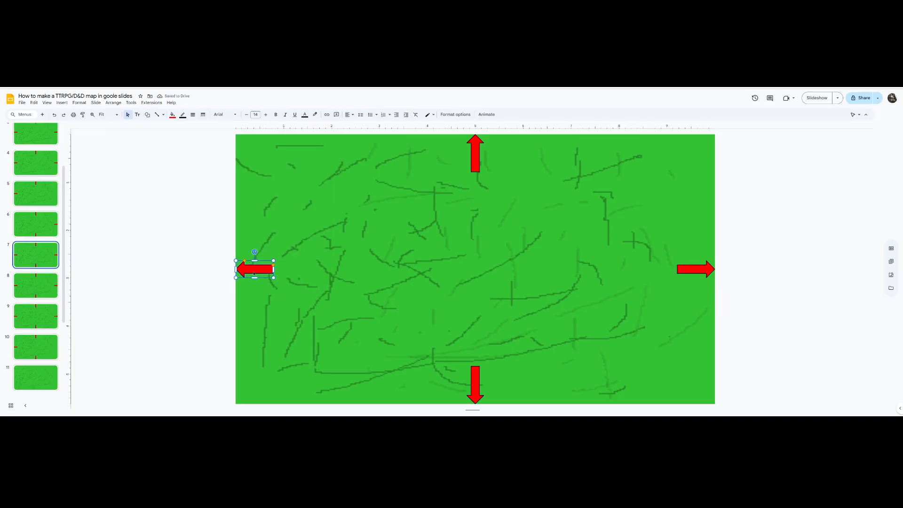
pyautogui.hotkey('ctrl', 'k')
pyautogui.write('6')
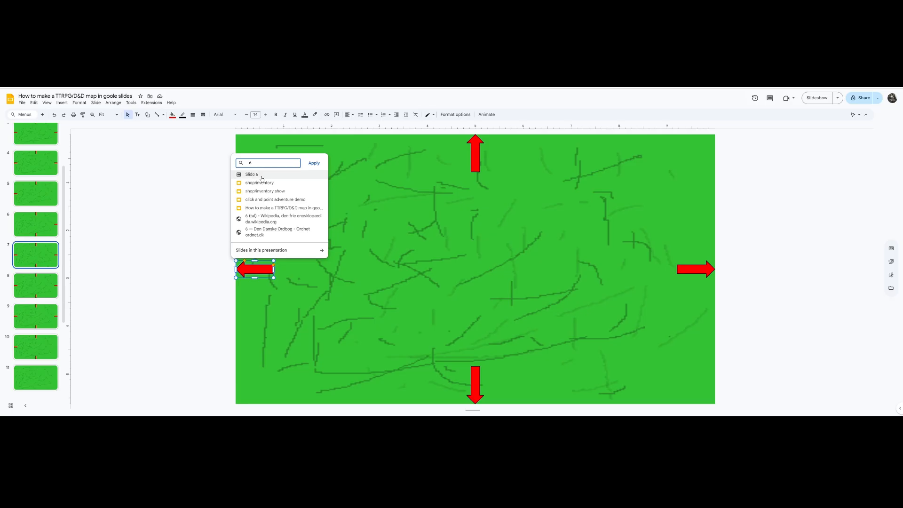
pyautogui.click(262, 178)
pyautogui.click(258, 286)
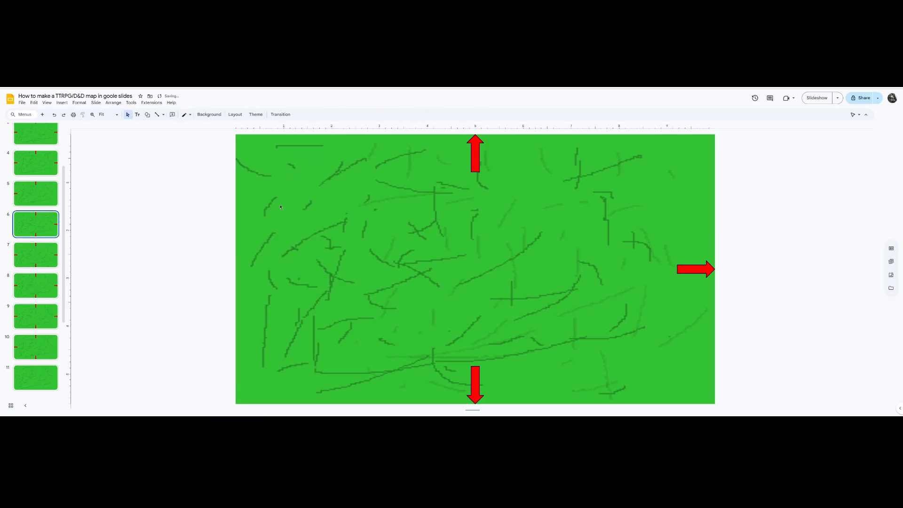
# Step: Test the arrow links by going from slide 6 to slide 7 and back
pyautogui.click(688, 273)
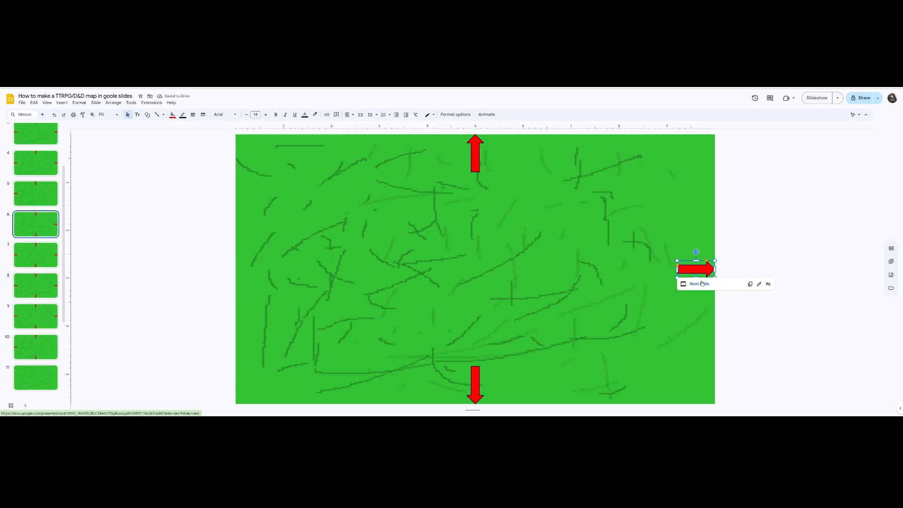
pyautogui.click(703, 284)
pyautogui.click(258, 273)
pyautogui.click(258, 284)
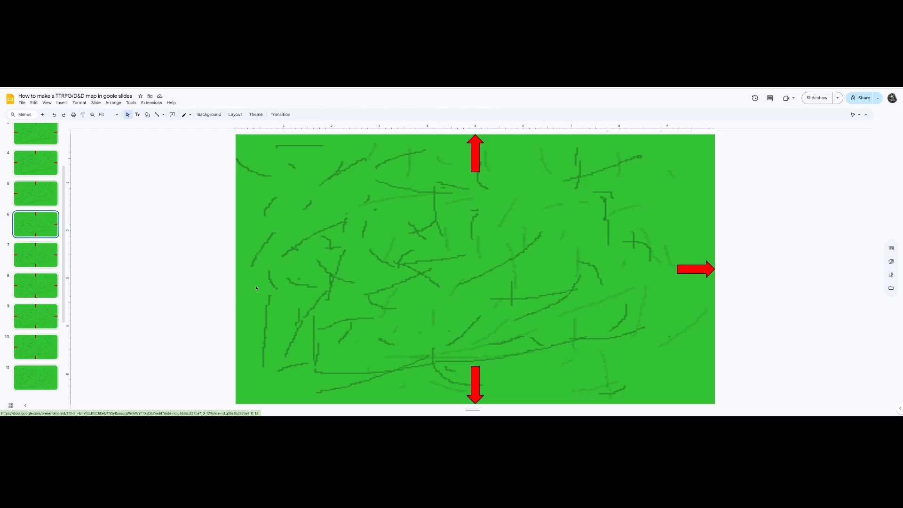
# Step: Copy all four arrows from slide 9 and paste them onto slide 11
pyautogui.scroll(-3, 41, 222)
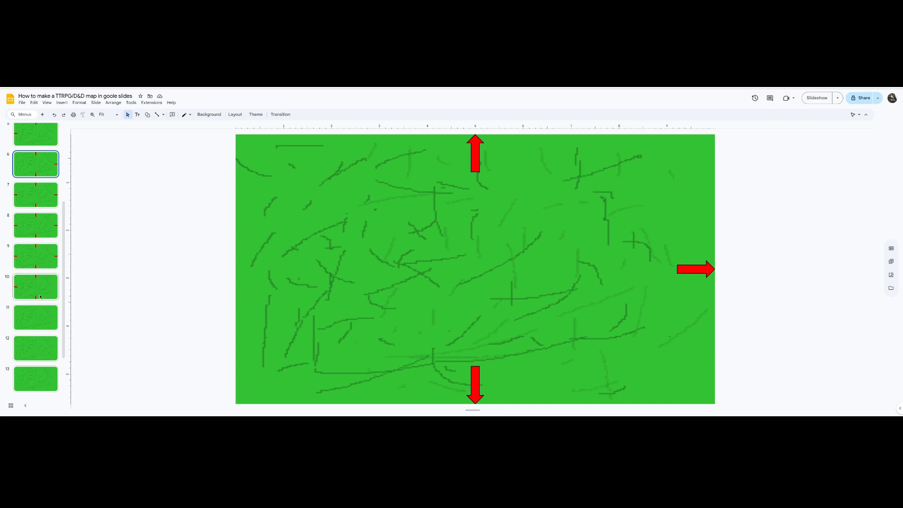
pyautogui.click(48, 256)
pyautogui.click(246, 264)
pyautogui.keyDown('shift'); pyautogui.click(476, 160); pyautogui.keyUp('shift')
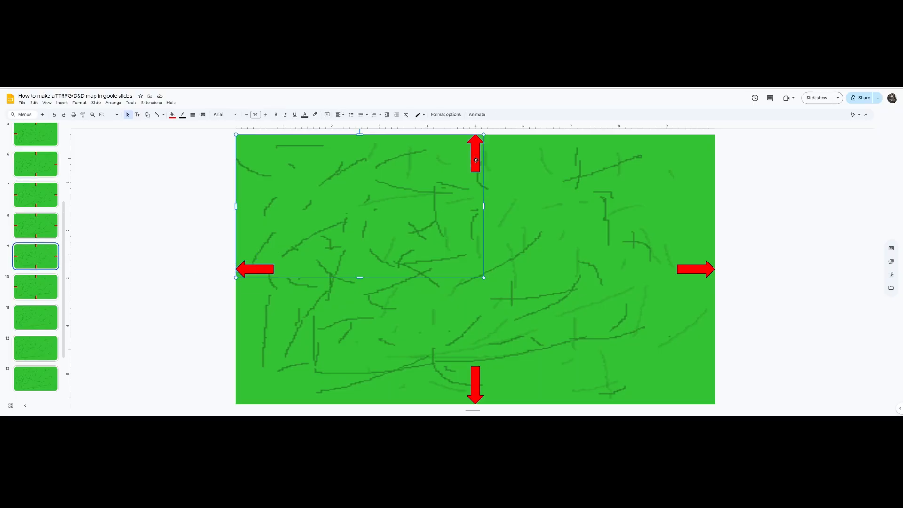
pyautogui.keyDown('shift'); pyautogui.click(680, 272); pyautogui.keyUp('shift')
pyautogui.keyDown('shift'); pyautogui.click(478, 389); pyautogui.keyUp('shift')
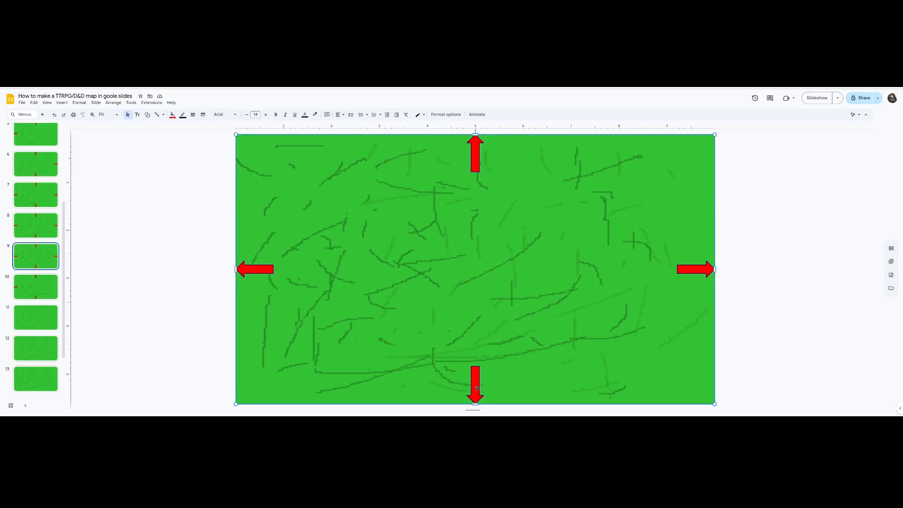
pyautogui.hotkey('ctrl', 'c')
pyautogui.click(36, 318)
pyautogui.hotkey('ctrl', 'v')
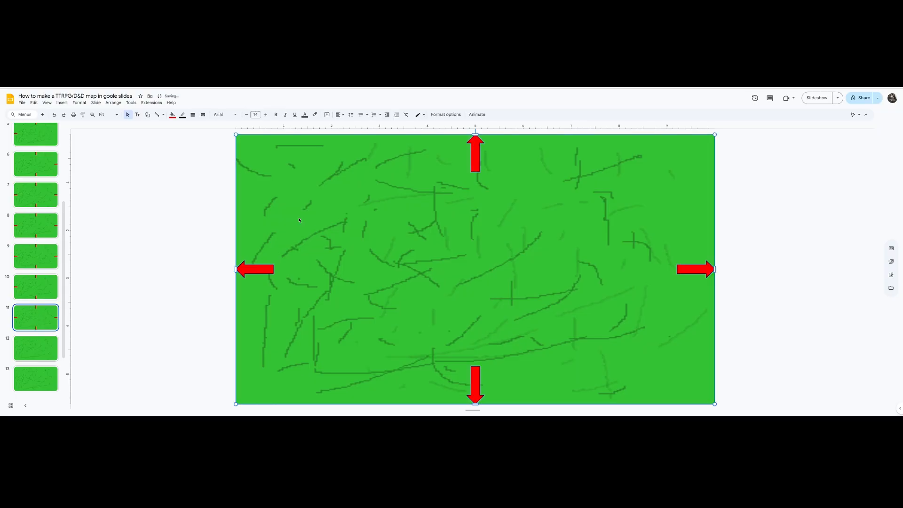
# Step: Delete the up-pointing arrow from slide 11
pyautogui.click(449, 194)
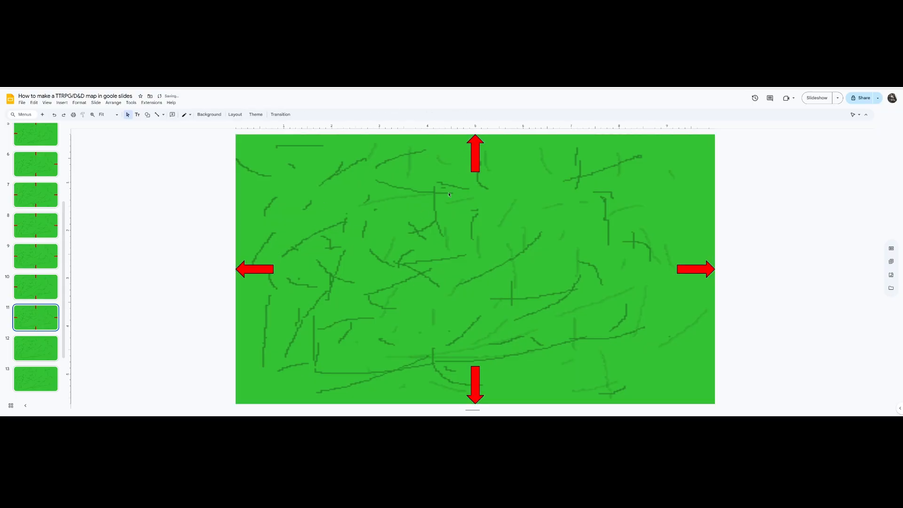
pyautogui.click(472, 157)
pyautogui.press('Delete')
# Step: Remove the old slide links from slide 11's left- and right-pointing arrows and check the down-pointing arrow
pyautogui.click(265, 270)
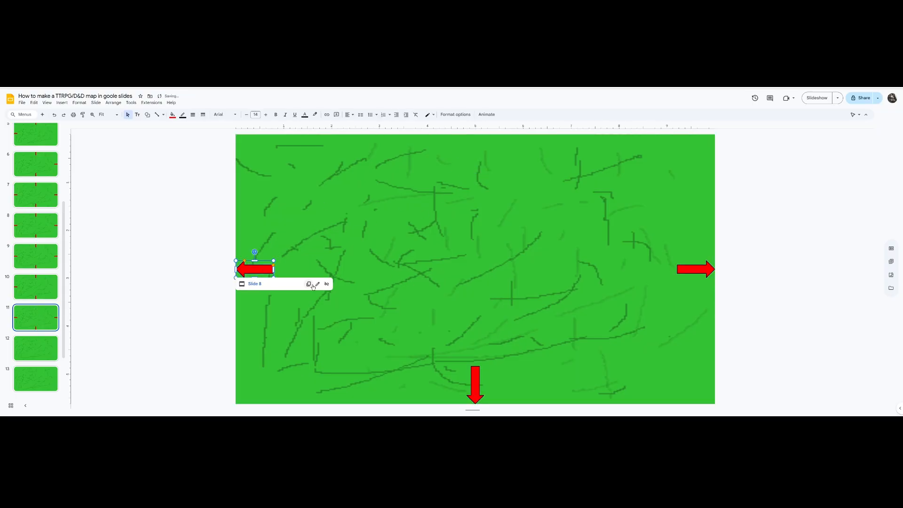
pyautogui.click(691, 272)
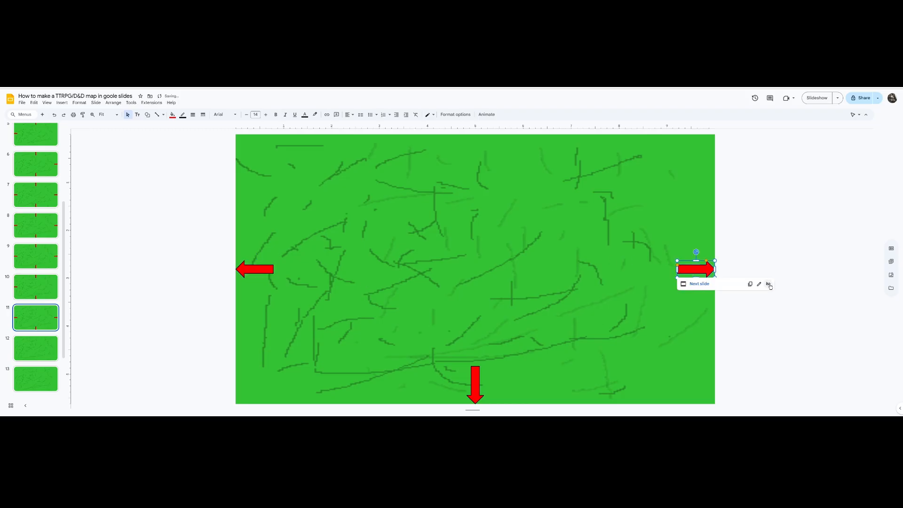
pyautogui.click(480, 385)
pyautogui.click(389, 368)
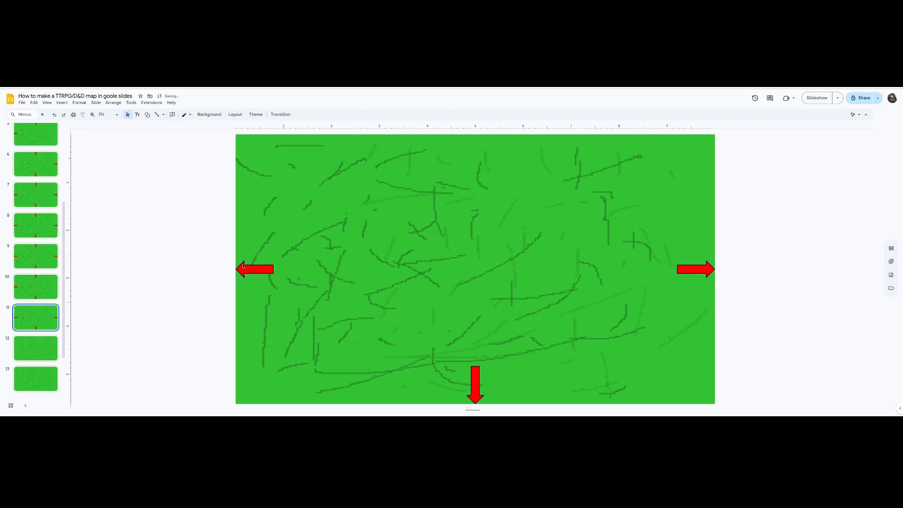
# Step: Copy slide 11's left, right and down arrows and paste them onto slides 12, 13, 14 and 15
pyautogui.moveTo(238, 259); pyautogui.dragTo(683, 276)
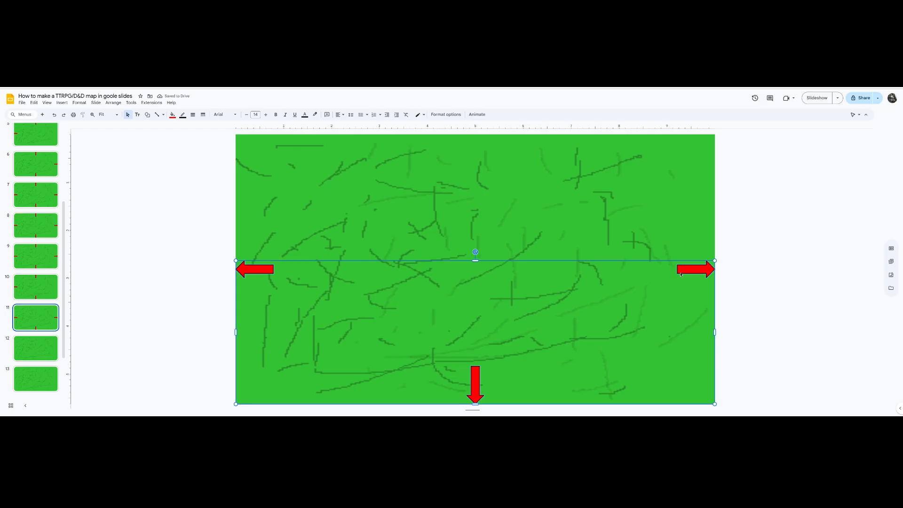
pyautogui.click(30, 350)
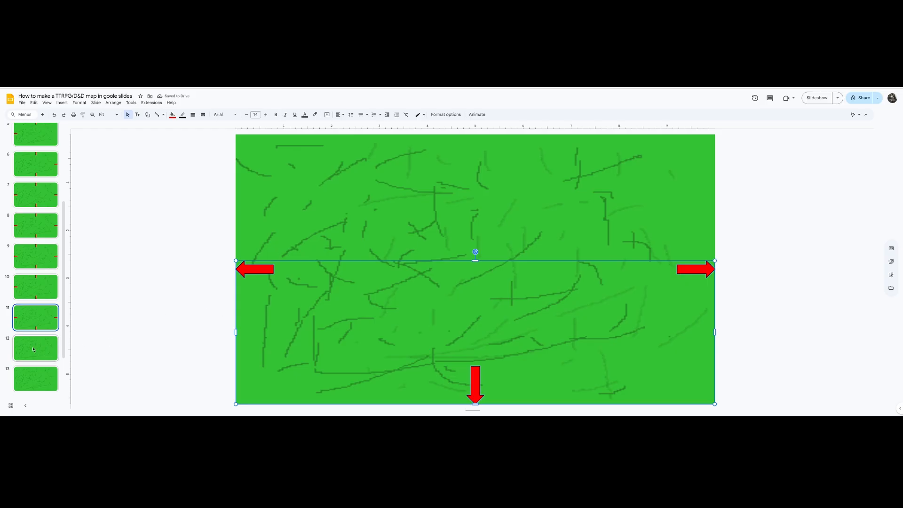
pyautogui.hotkey('ctrl', 'v')
pyautogui.click(37, 373)
pyautogui.hotkey('ctrl', 'v')
pyautogui.scroll(-2, 36, 367)
pyautogui.click(35, 354)
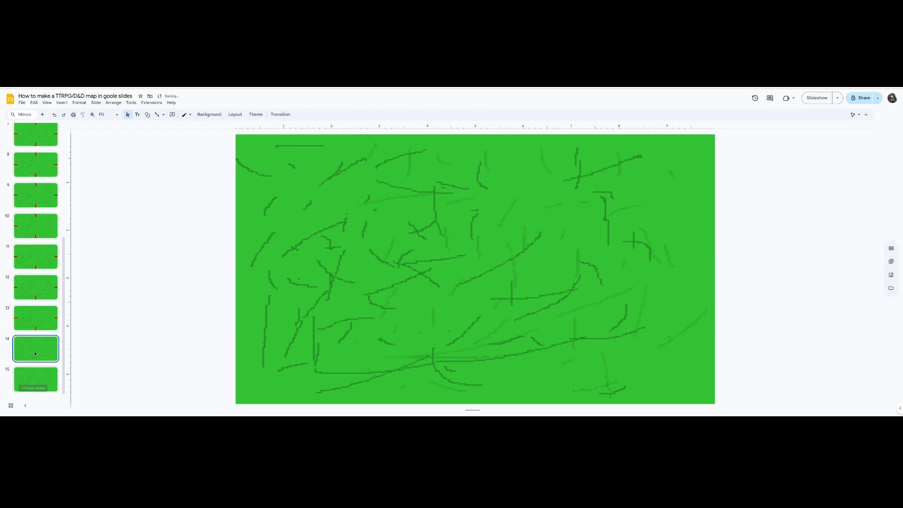
pyautogui.hotkey('ctrl', 'v')
pyautogui.click(36, 379)
pyautogui.hotkey('ctrl', 'v')
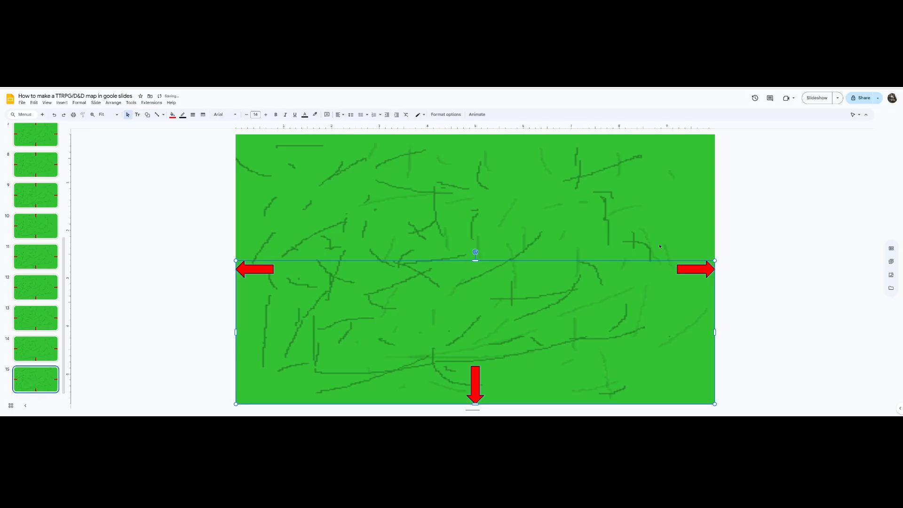
# Step: Delete the right-pointing arrow from slide 15 and the left-pointing arrow from slide 11
pyautogui.click(660, 246)
pyautogui.click(694, 268)
pyautogui.press('Delete')
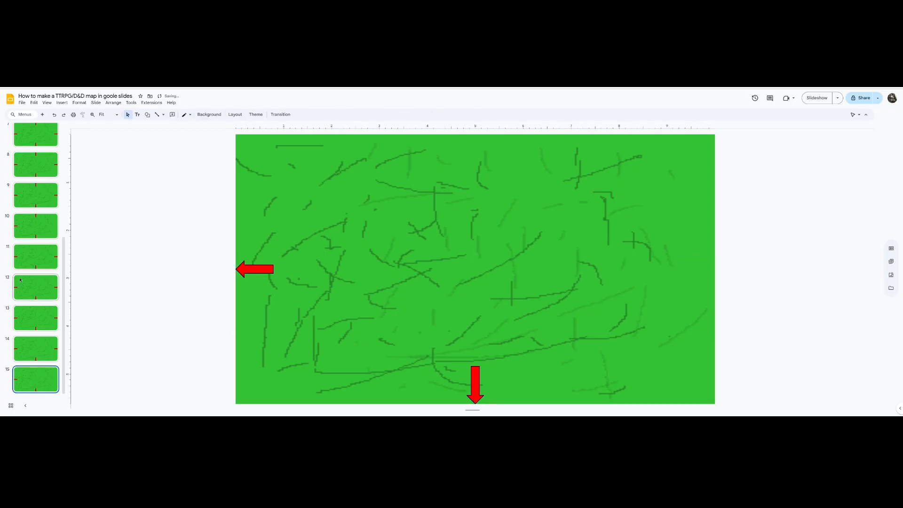
pyautogui.click(34, 255)
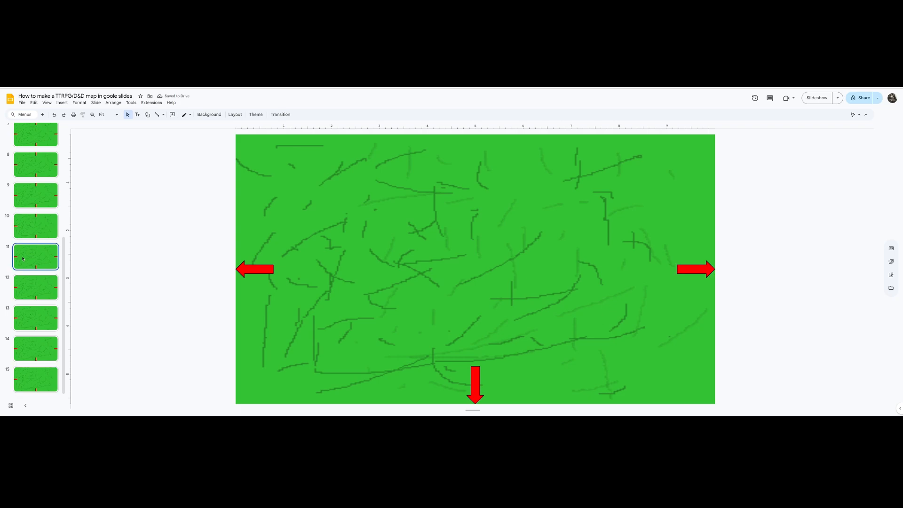
pyautogui.click(254, 267)
pyautogui.press('Delete')
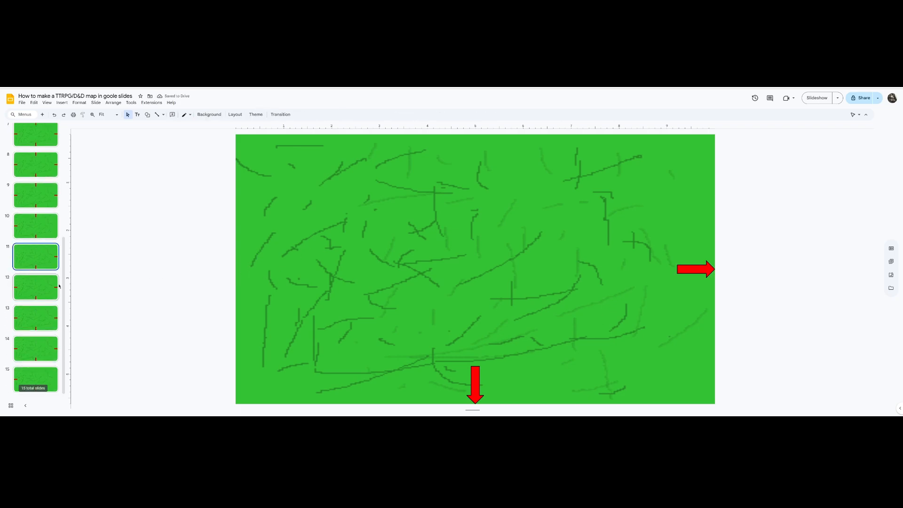
# Step: Link slide 11's right-pointing arrow to Next Slide and follow the link
pyautogui.click(679, 273)
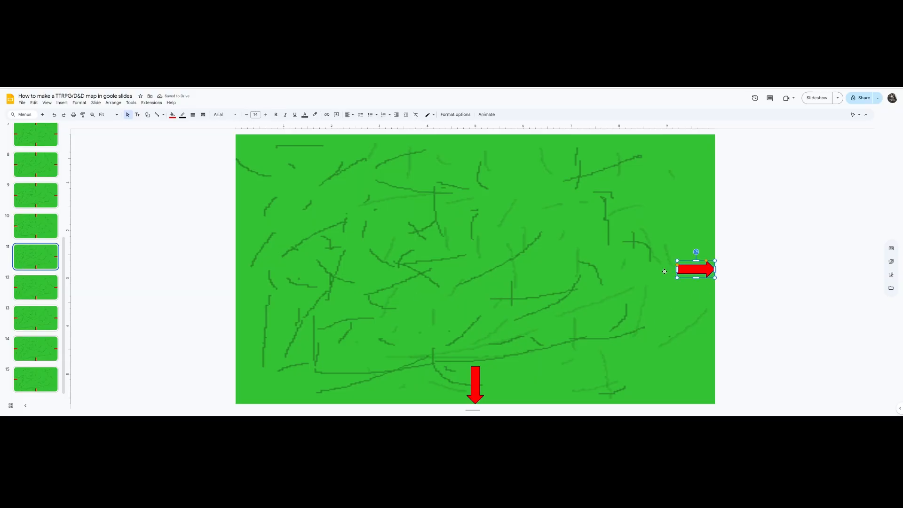
pyautogui.hotkey('ctrl', 'k')
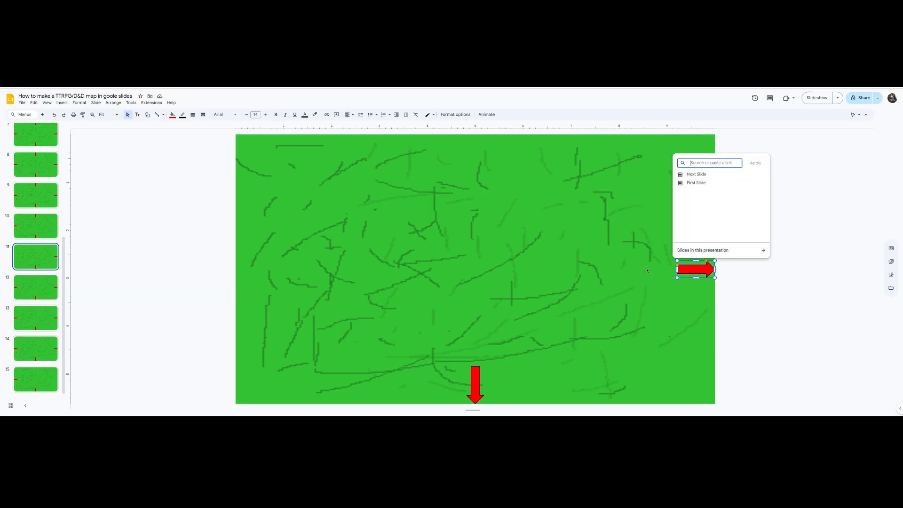
pyautogui.click(696, 174)
pyautogui.click(699, 284)
# Step: Link slide 12's right-pointing arrow to Next Slide and follow the link
pyautogui.click(698, 269)
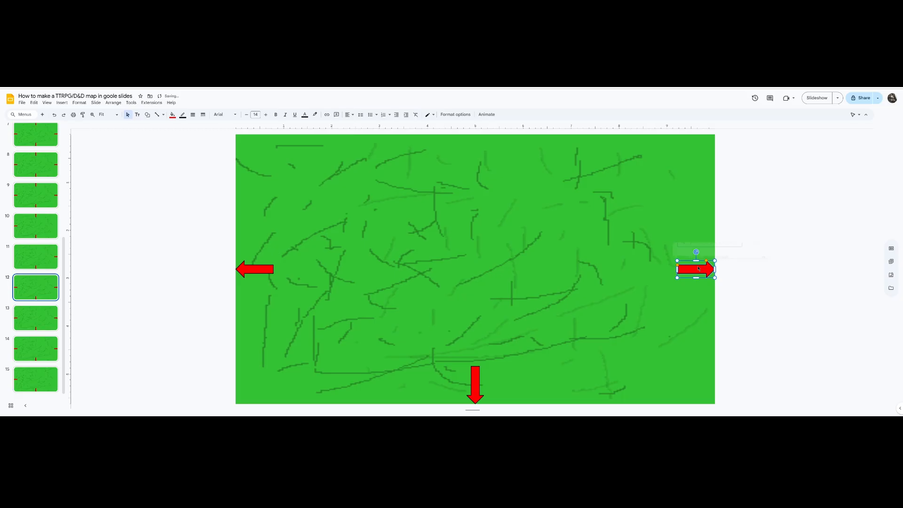
pyautogui.hotkey('ctrl', 'k')
pyautogui.click(697, 175)
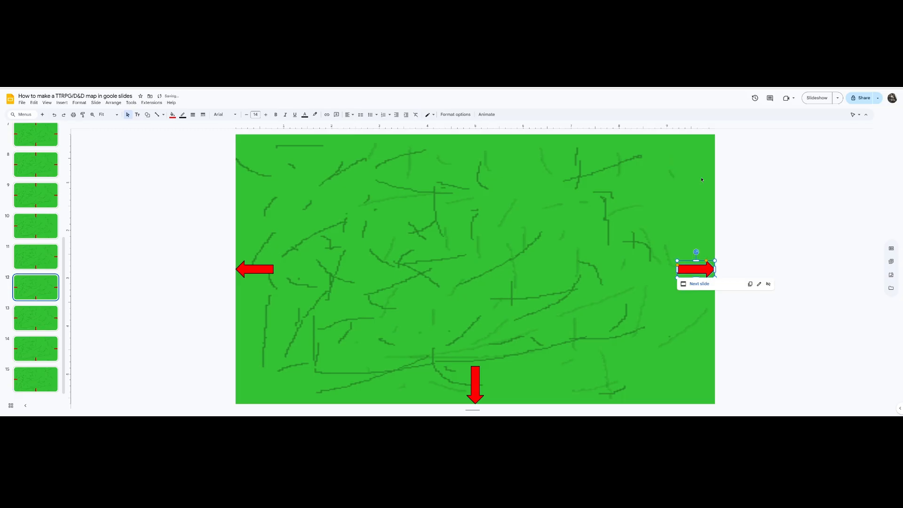
pyautogui.click(699, 284)
# Step: Link slide 13's right-pointing arrow to Next Slide and follow the link
pyautogui.click(696, 269)
pyautogui.hotkey('ctrl', 'k')
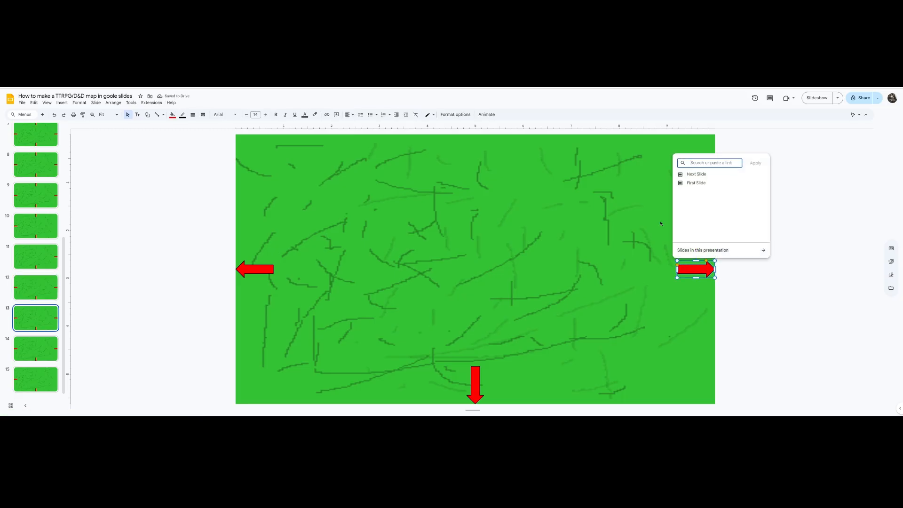
pyautogui.click(696, 174)
pyautogui.click(698, 284)
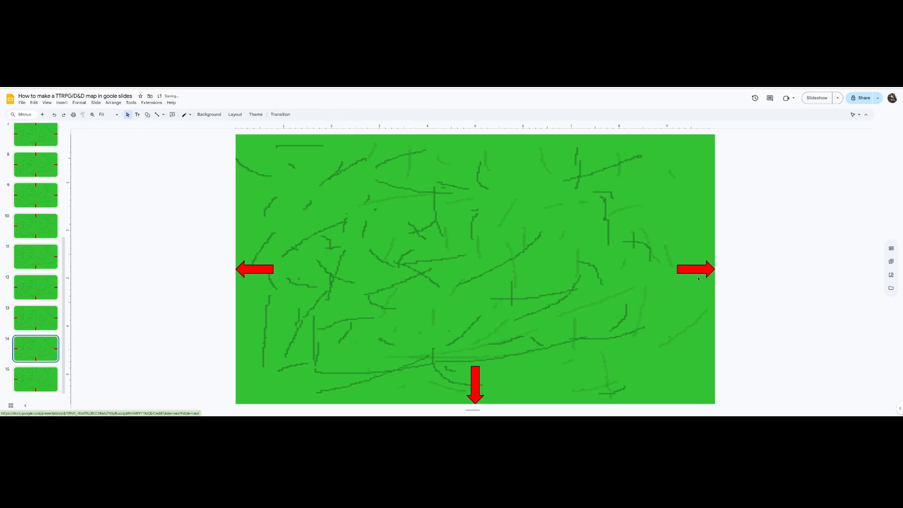
# Step: Link slide 14's right-pointing arrow to Next Slide and follow the link
pyautogui.click(701, 271)
pyautogui.hotkey('ctrl', 'k')
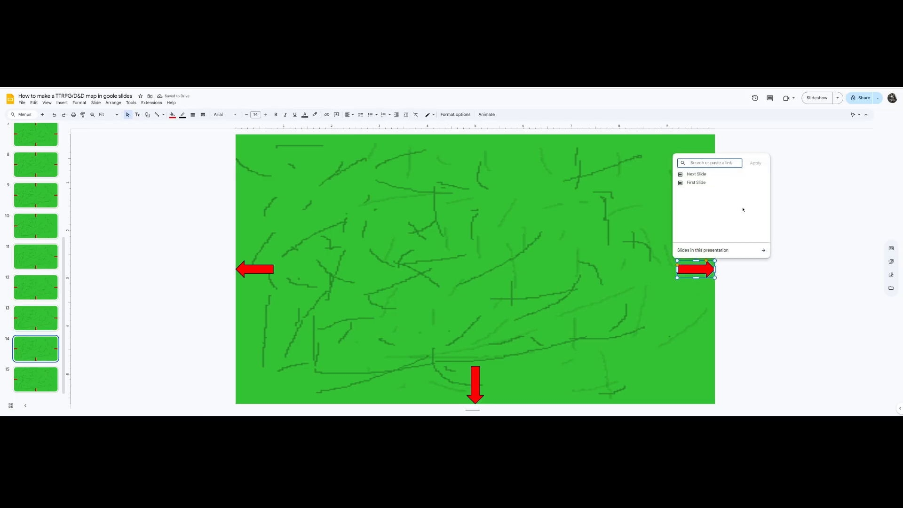
pyautogui.click(710, 173)
pyautogui.click(699, 283)
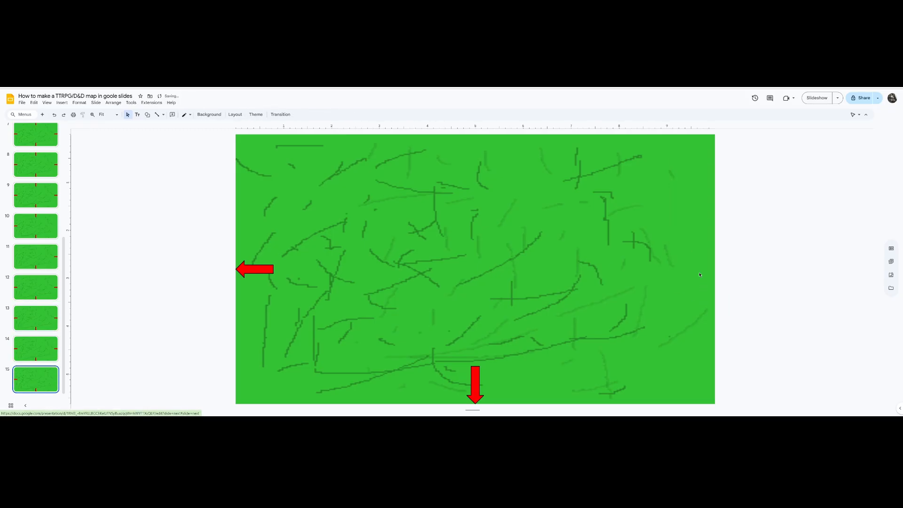
# Step: Link slide 15's left-pointing arrow to Slide 14 and follow the link
pyautogui.click(254, 269)
pyautogui.hotkey('ctrl', 'k')
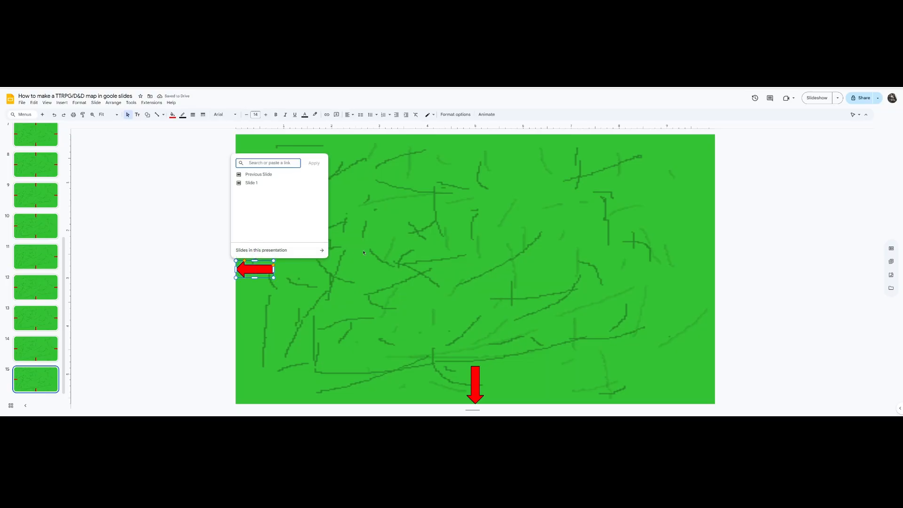
pyautogui.write('14')
pyautogui.click(259, 182)
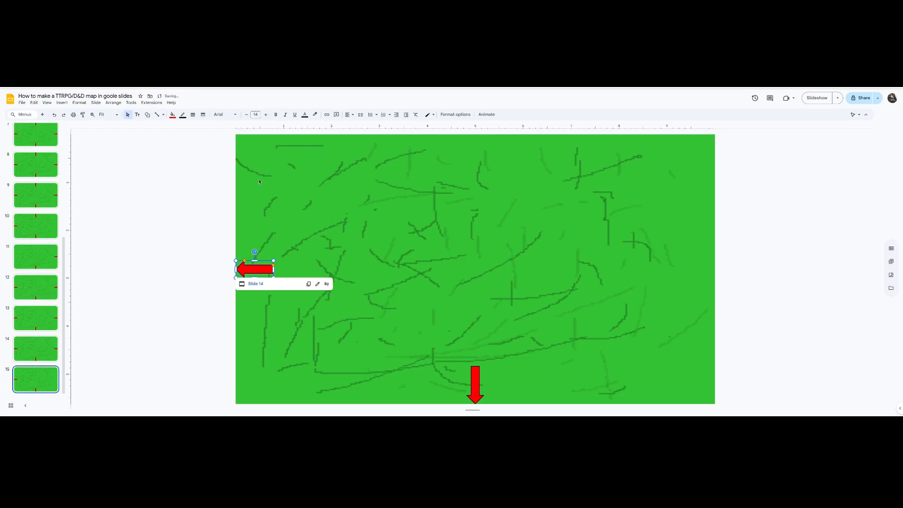
pyautogui.click(254, 284)
# Step: Link slide 14's left-pointing arrow to Slide 13 and follow the link
pyautogui.click(258, 270)
pyautogui.hotkey('ctrl', 'k')
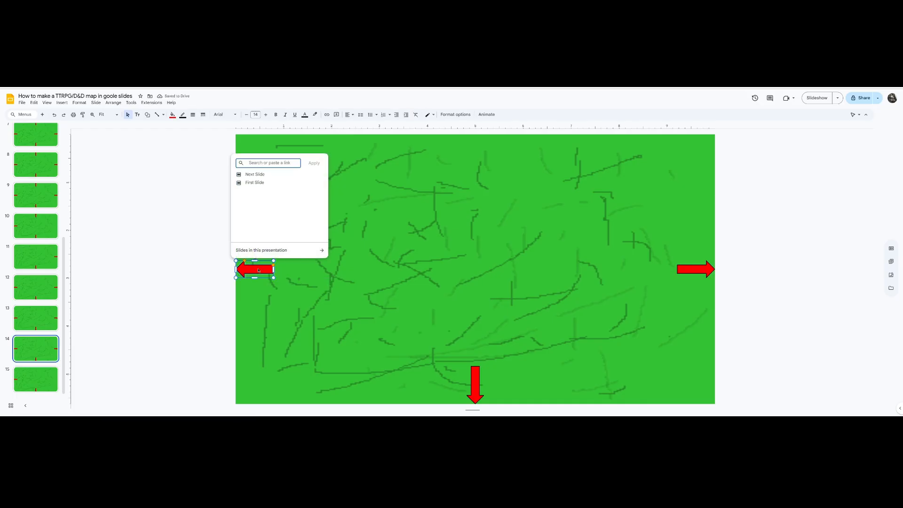
pyautogui.write('13')
pyautogui.click(264, 174)
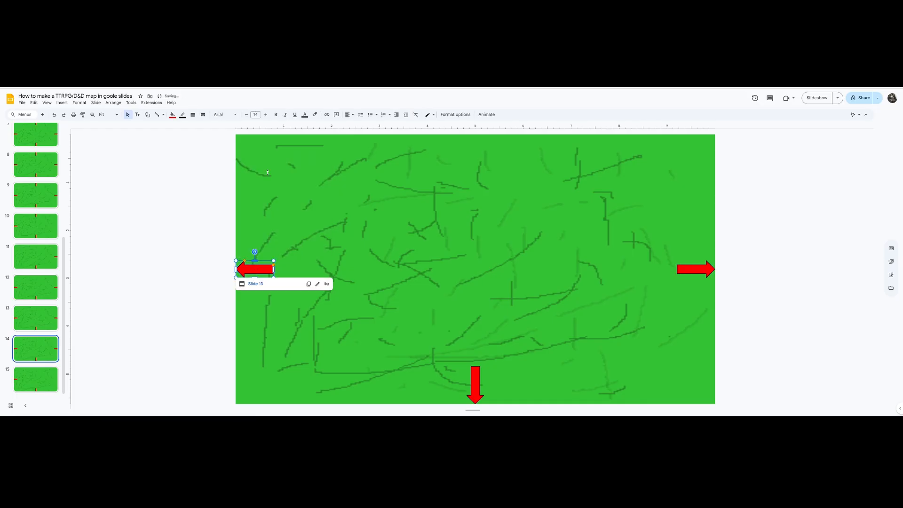
pyautogui.click(255, 284)
# Step: Link slide 13's left-pointing arrow to Slide 12 and follow the link
pyautogui.click(245, 268)
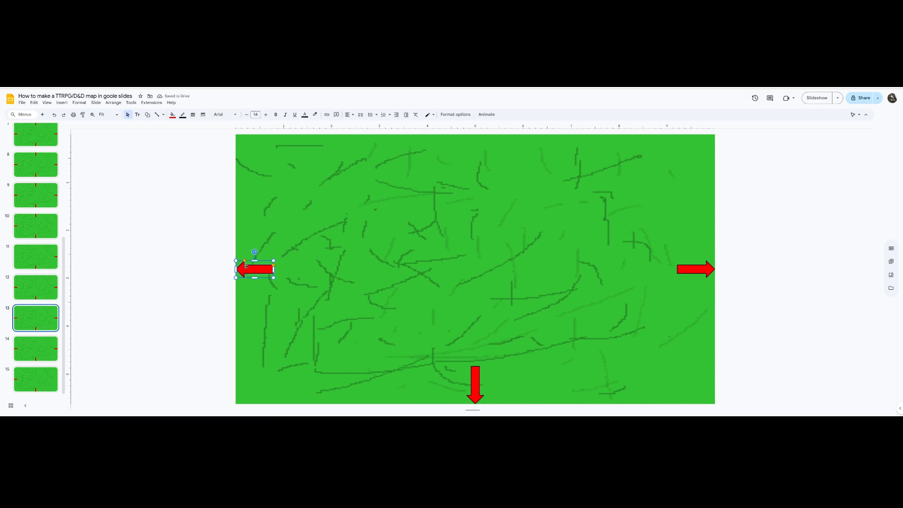
pyautogui.hotkey('ctrl', 'k')
pyautogui.write('12')
pyautogui.click(265, 175)
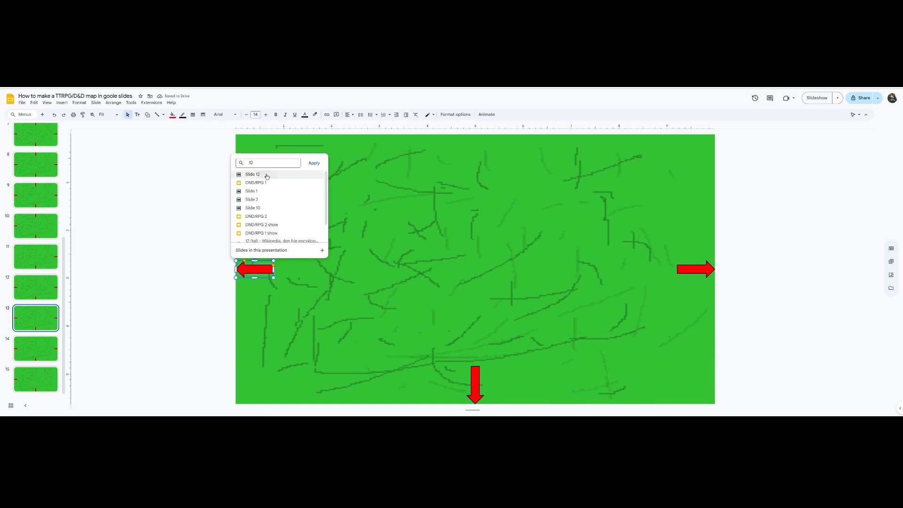
pyautogui.click(252, 284)
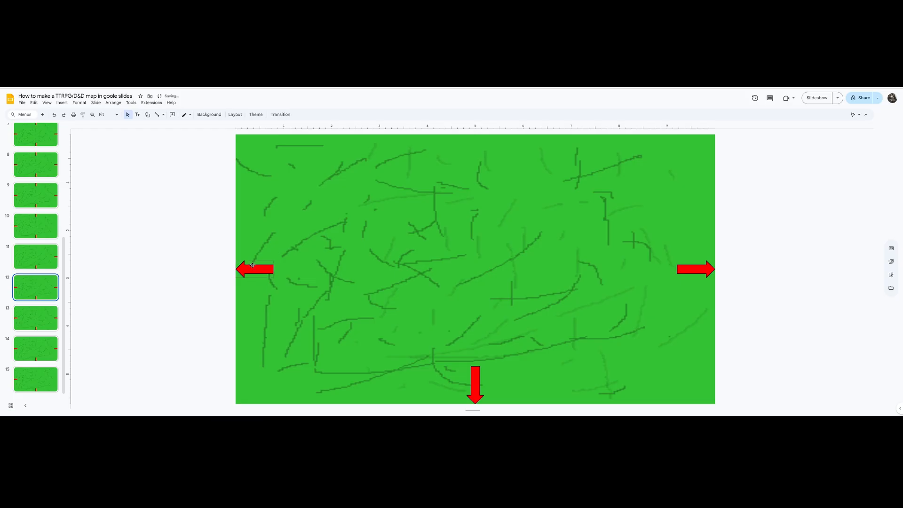
# Step: Link slide 12's left-pointing arrow to Slide 11
pyautogui.hotkey('ctrl', 'k')
pyautogui.write('11')
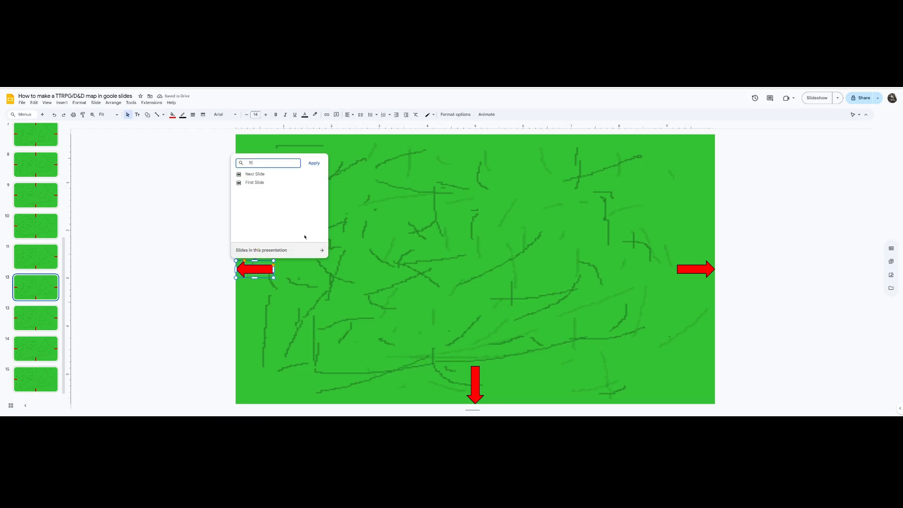
pyautogui.click(253, 176)
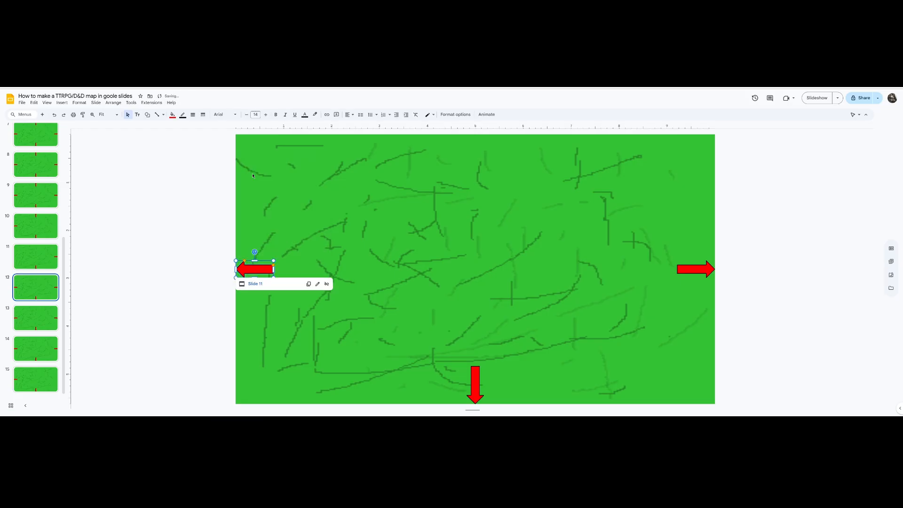
# Step: Run the slideshow from slide 11, test the right and left arrow links along the row, and exit
pyautogui.click(46, 256)
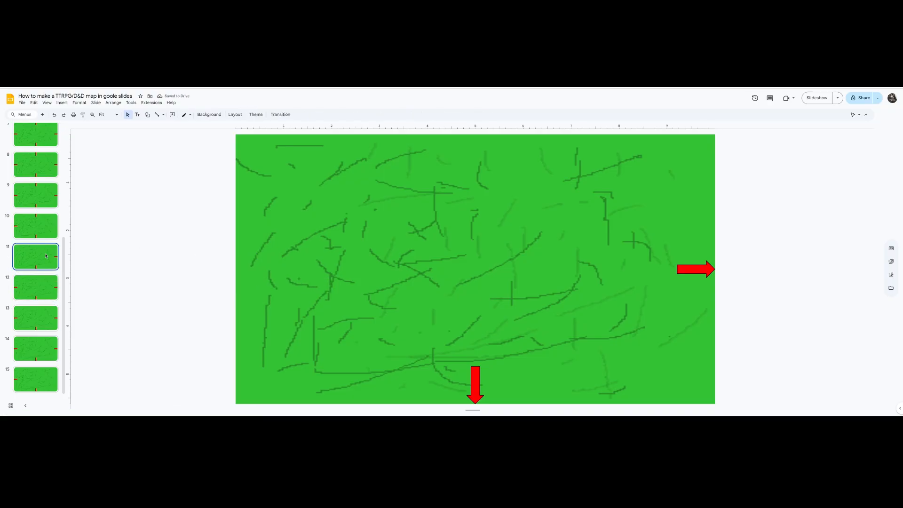
pyautogui.click(817, 97)
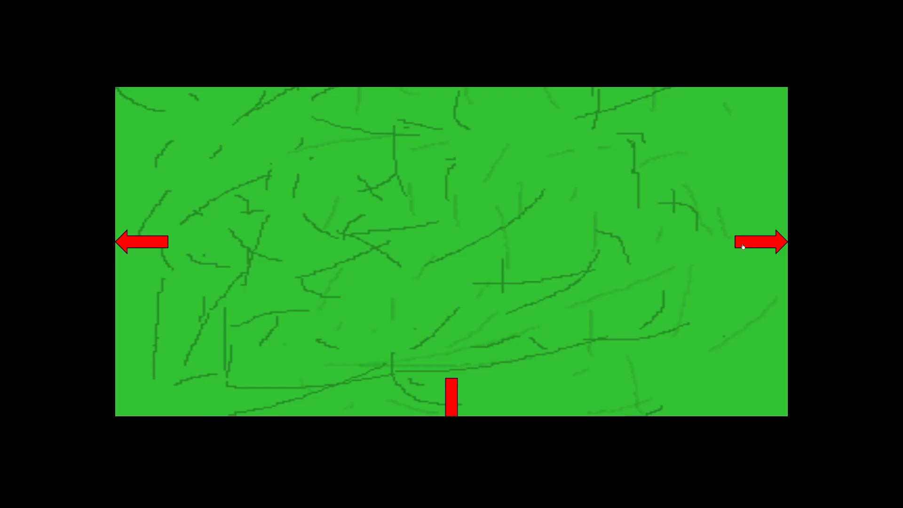
pyautogui.click(764, 242)
pyautogui.click(135, 240)
pyautogui.click(135, 240)
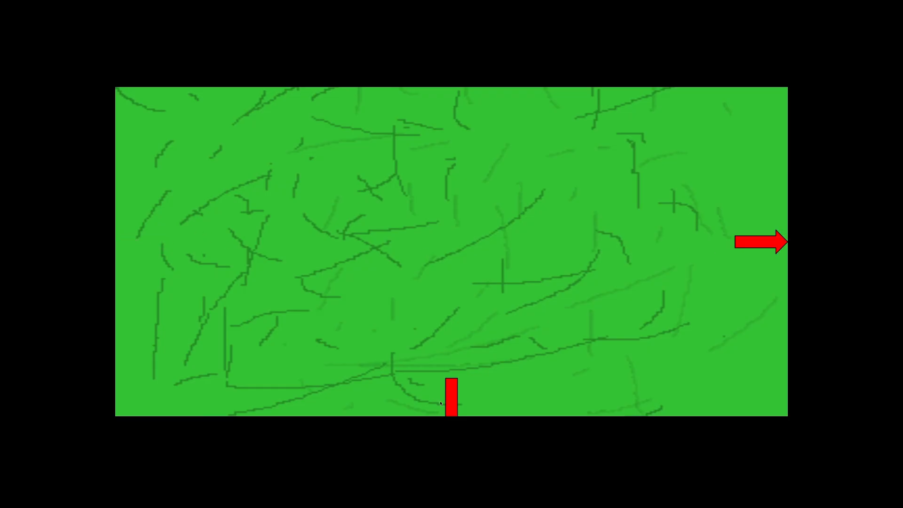
pyautogui.press('Escape')
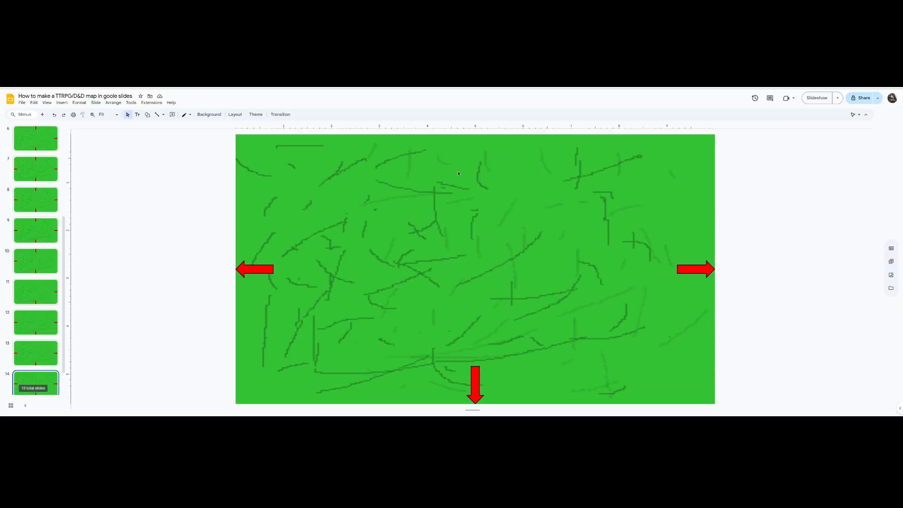
# Step: Link slide 1's upward-pointing arrow to Slide 6 and follow the right-pointing arrow's link to slide 2
pyautogui.scroll(10, 35, 245)
pyautogui.click(23, 137)
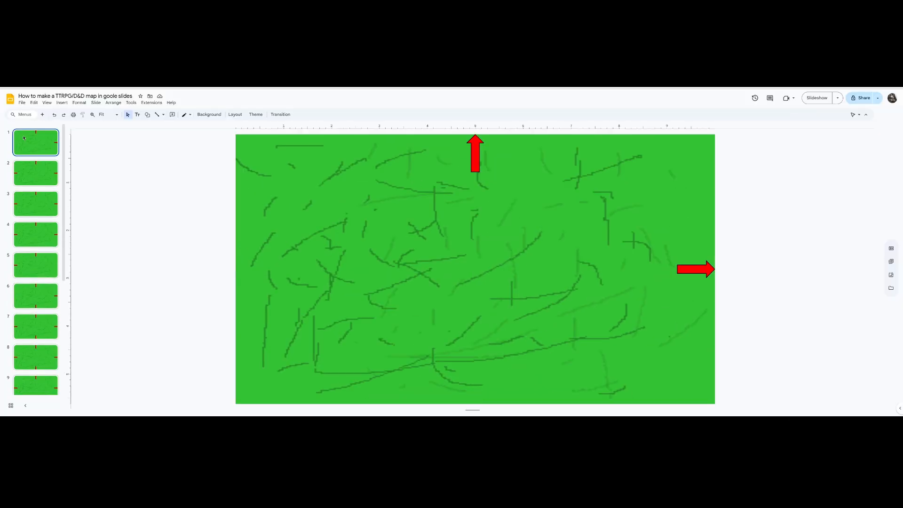
pyautogui.click(472, 163)
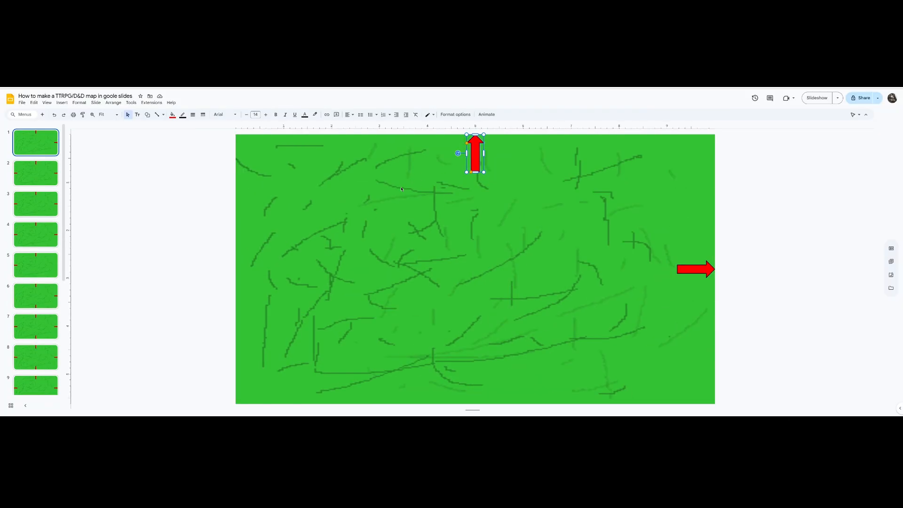
pyautogui.scroll(-2, 33, 282)
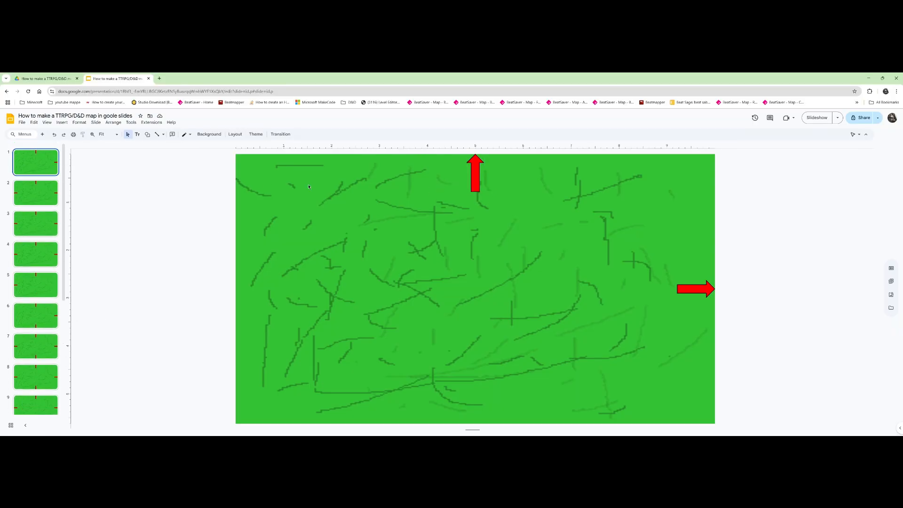
pyautogui.click(473, 182)
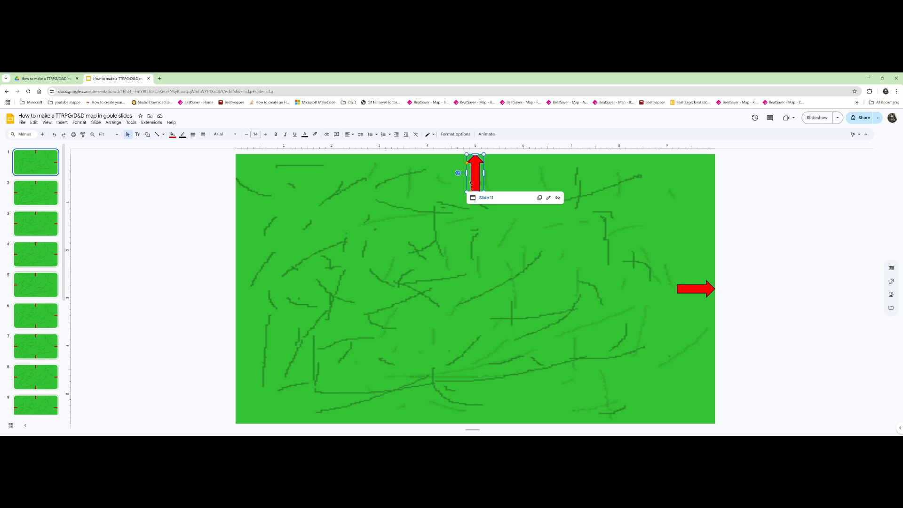
pyautogui.hotkey('ctrl', 'k')
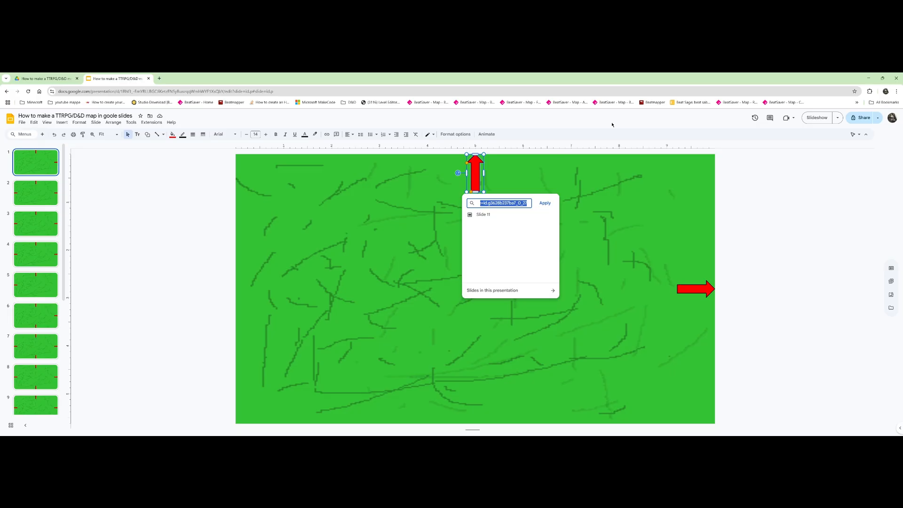
pyautogui.write('6')
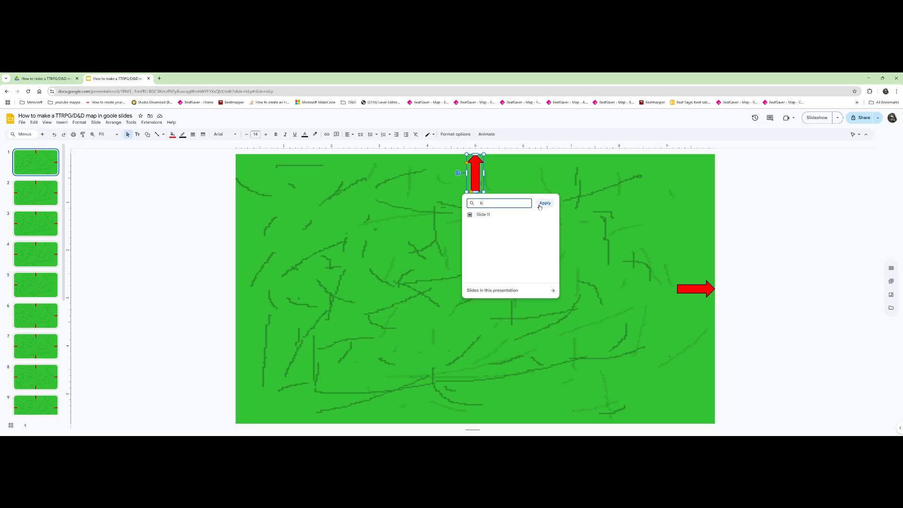
pyautogui.click(496, 214)
pyautogui.click(697, 280)
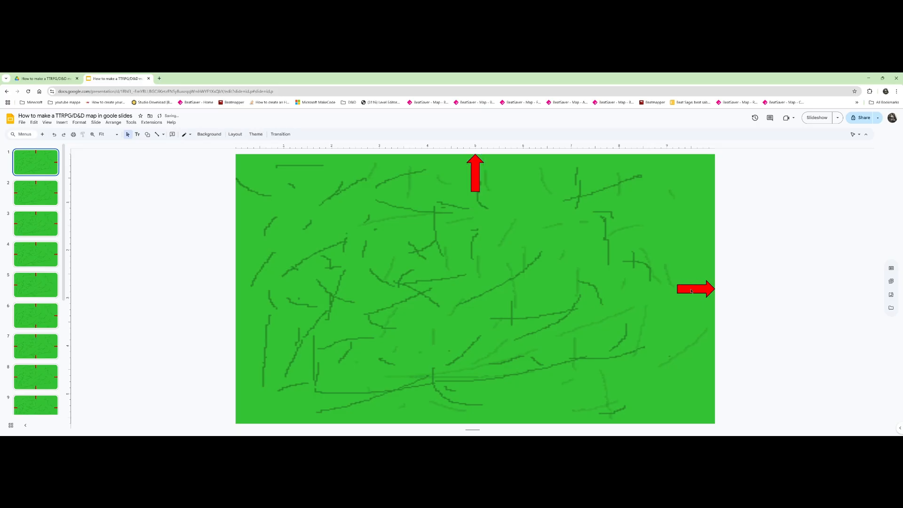
pyautogui.click(692, 288)
pyautogui.click(694, 304)
# Step: Link slide 2's upward-pointing arrow to Slide 7 and follow the right-pointing arrow's link to slide 3
pyautogui.click(476, 178)
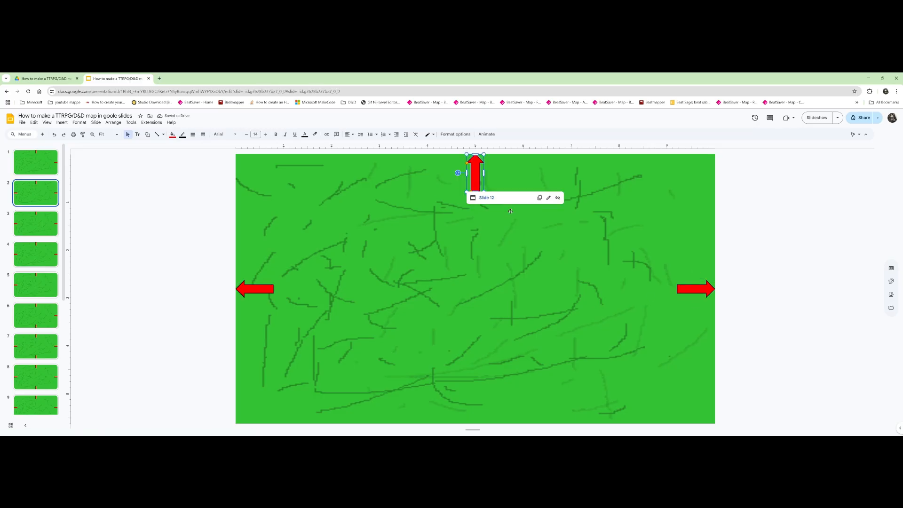
pyautogui.click(549, 198)
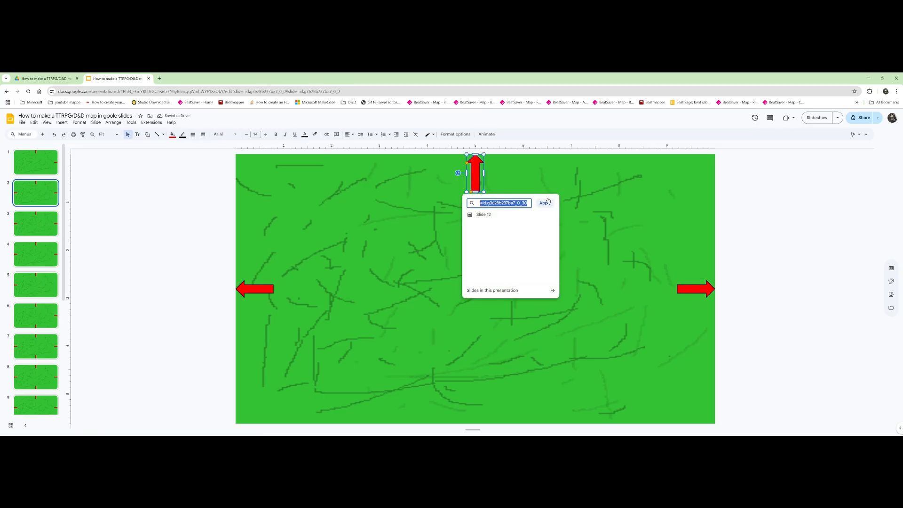
pyautogui.write('7')
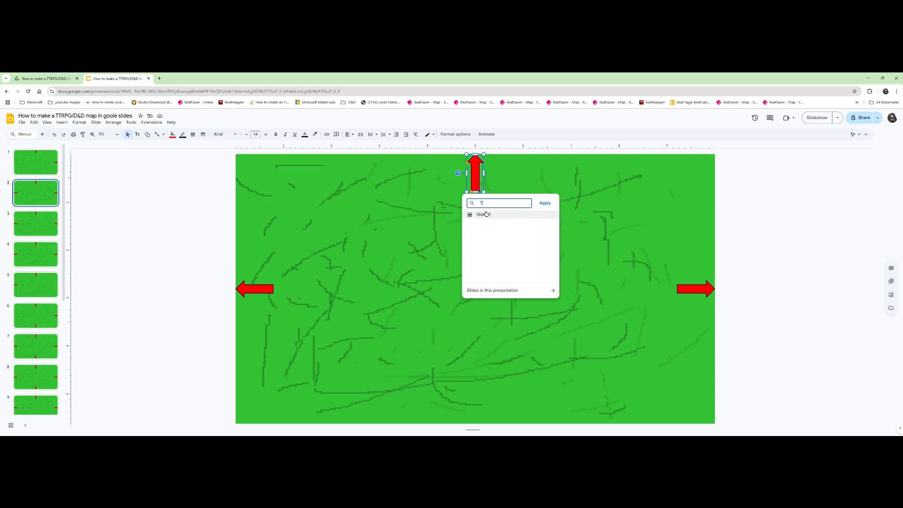
pyautogui.click(496, 215)
pyautogui.click(691, 284)
pyautogui.click(701, 304)
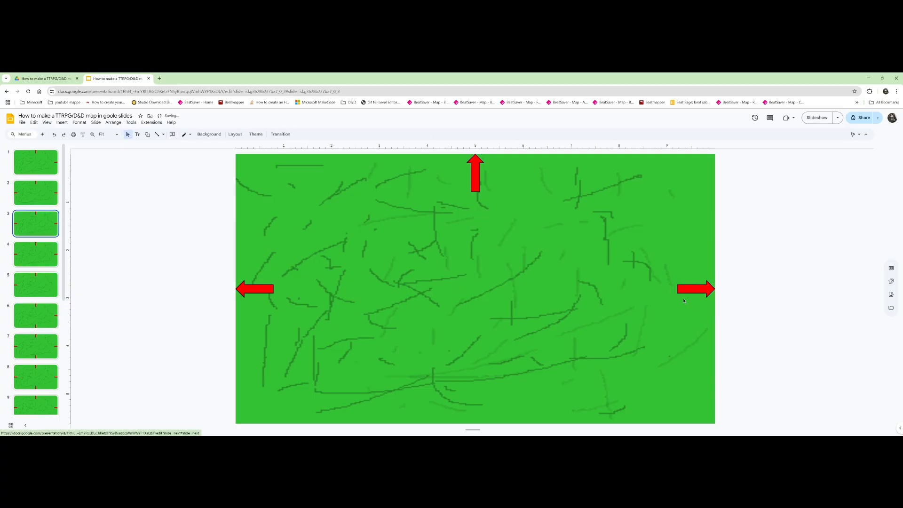
# Step: Link slide 3's upward-pointing arrow to Slide 8 and follow the right-pointing arrow's link to slide 4
pyautogui.click(474, 179)
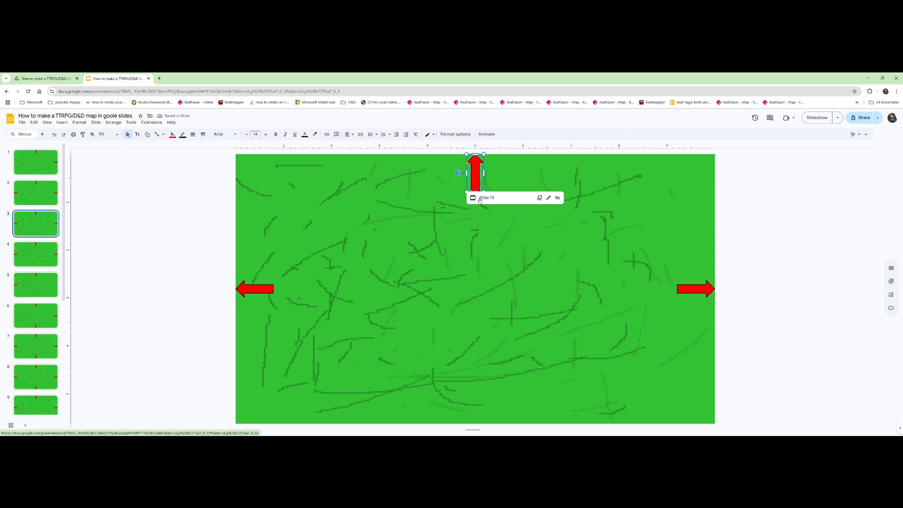
pyautogui.hotkey('ctrl', 'k')
pyautogui.write('8')
pyautogui.click(484, 214)
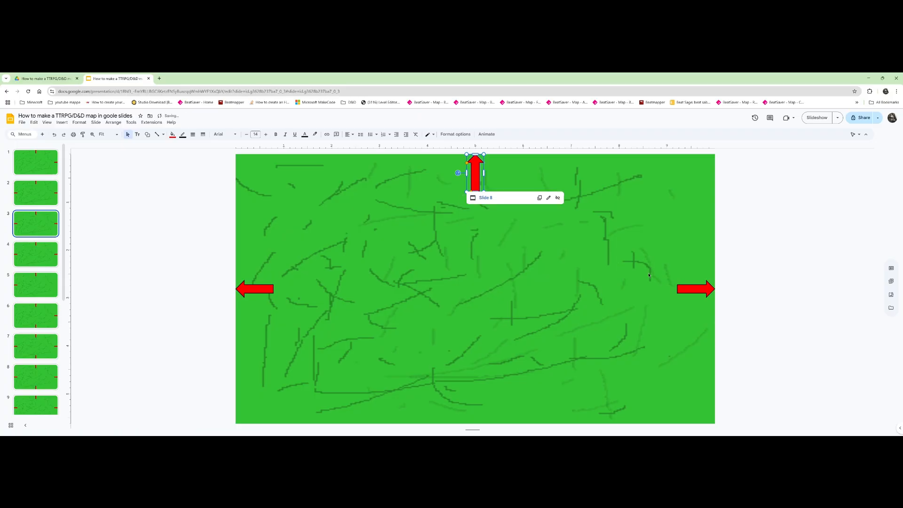
pyautogui.click(689, 286)
pyautogui.click(697, 303)
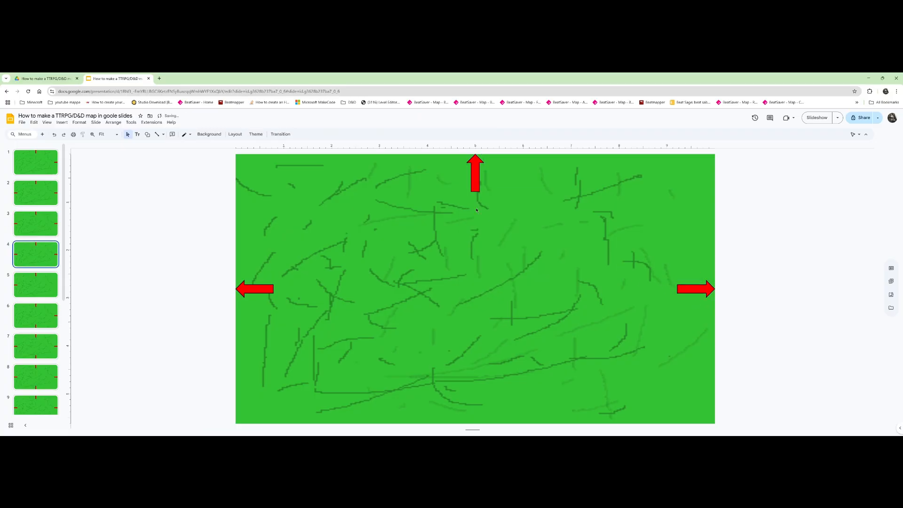
# Step: Link slide 4's upward-pointing arrow to Slide 9 and follow the right-pointing arrow's link to slide 5
pyautogui.click(475, 175)
pyautogui.hotkey('ctrl', 'k')
pyautogui.write('9')
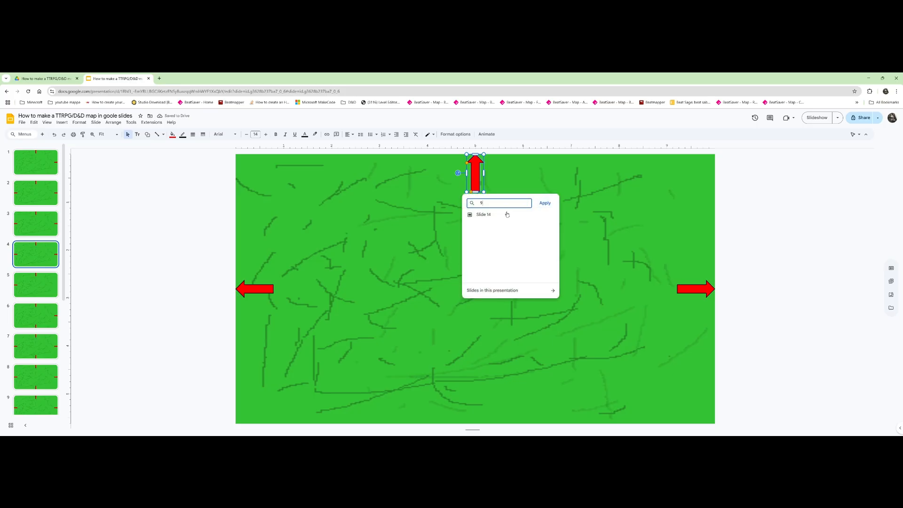
pyautogui.press('Return')
pyautogui.click(699, 285)
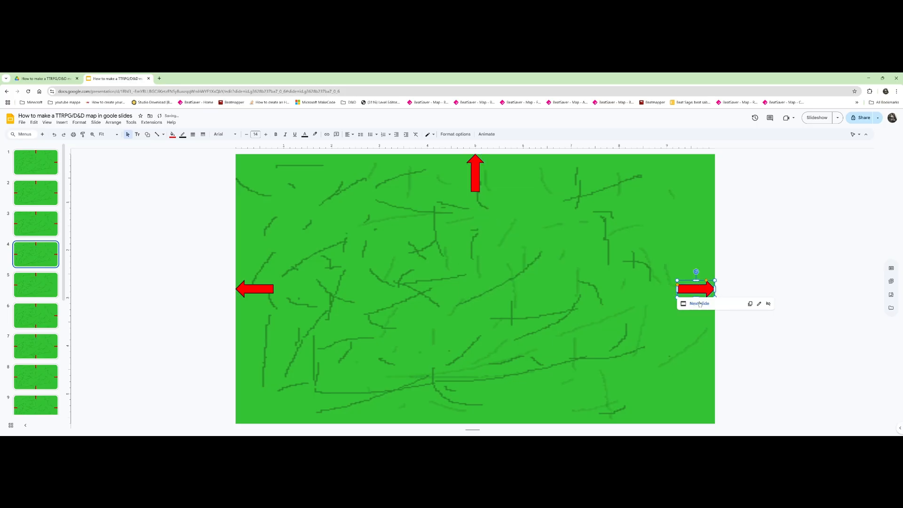
pyautogui.click(700, 304)
# Step: Change the link of slide 5's upward-pointing arrow to Slide 10
pyautogui.click(475, 174)
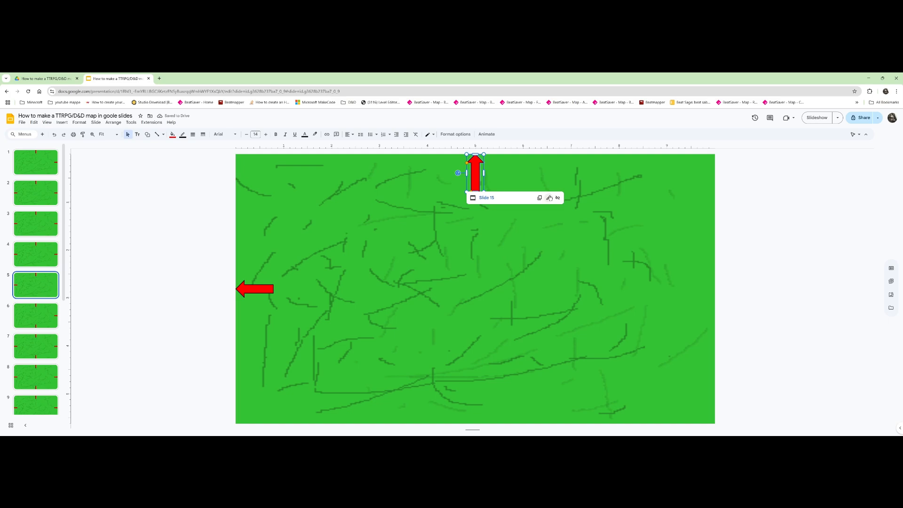
pyautogui.click(549, 197)
pyautogui.write('10')
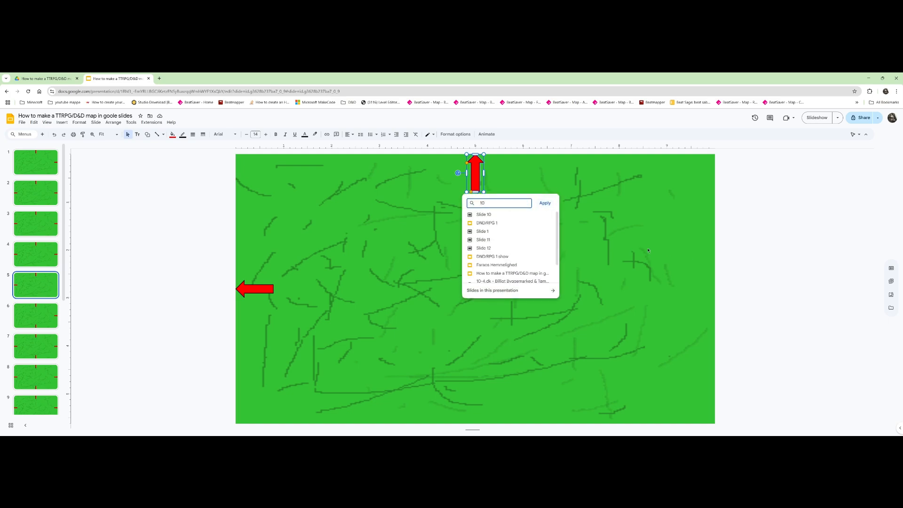
pyautogui.click(489, 215)
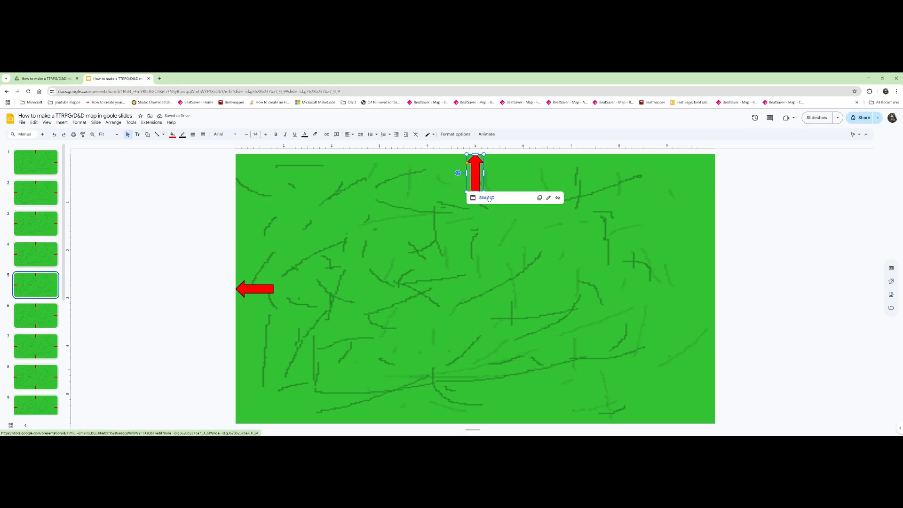
pyautogui.moveTo(489, 199); pyautogui.dragTo(486, 197)
pyautogui.click(408, 311)
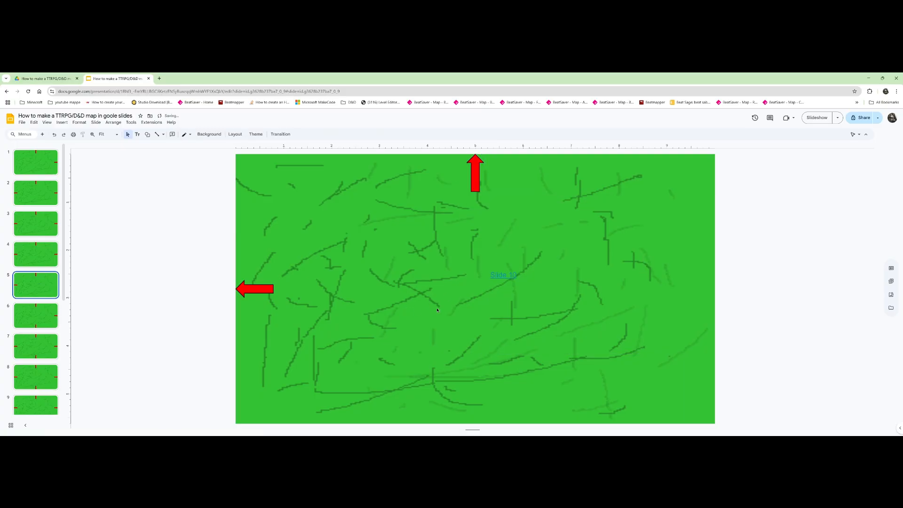
pyautogui.hotkey('ctrl', 'z')
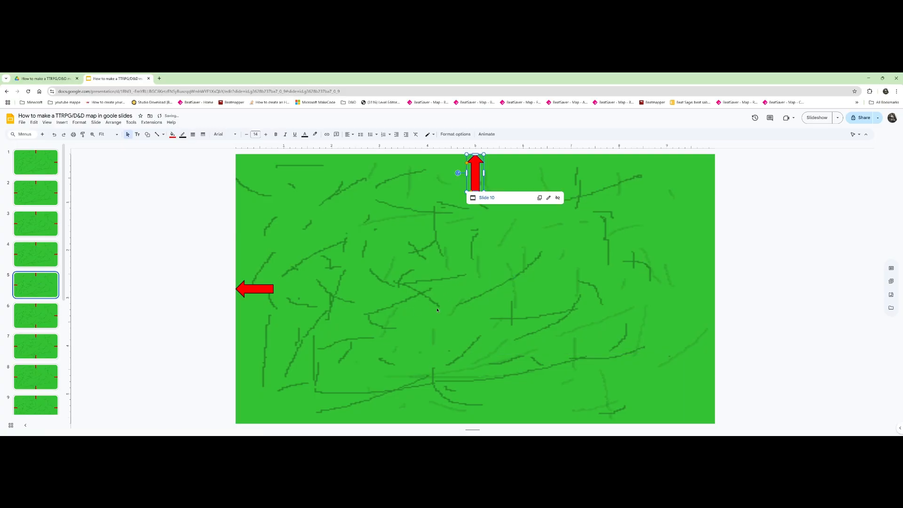
# Step: Follow the link of slide 5's upward-pointing arrow to slide 10
pyautogui.click(481, 275)
pyautogui.click(476, 180)
pyautogui.click(487, 198)
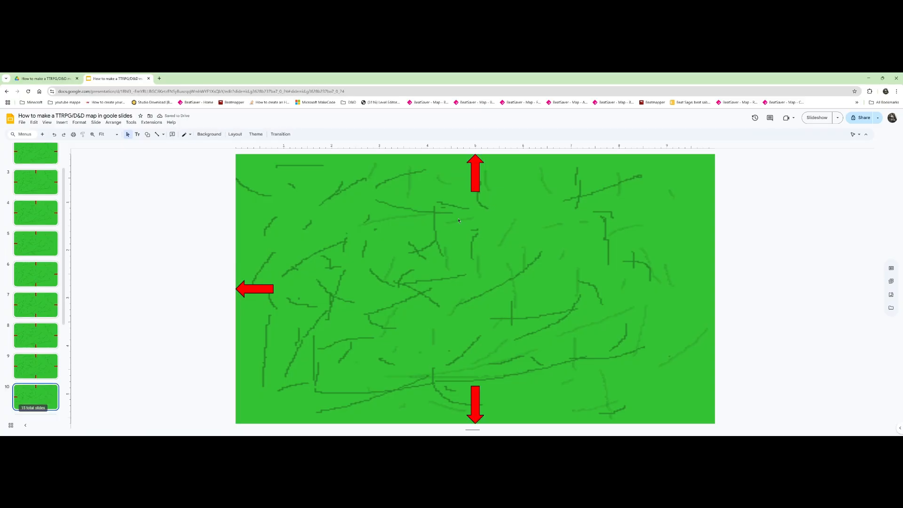
# Step: Link slide 10's upward-pointing arrow to Slide 15 and follow the left-pointing arrow's link to slide 9
pyautogui.click(474, 173)
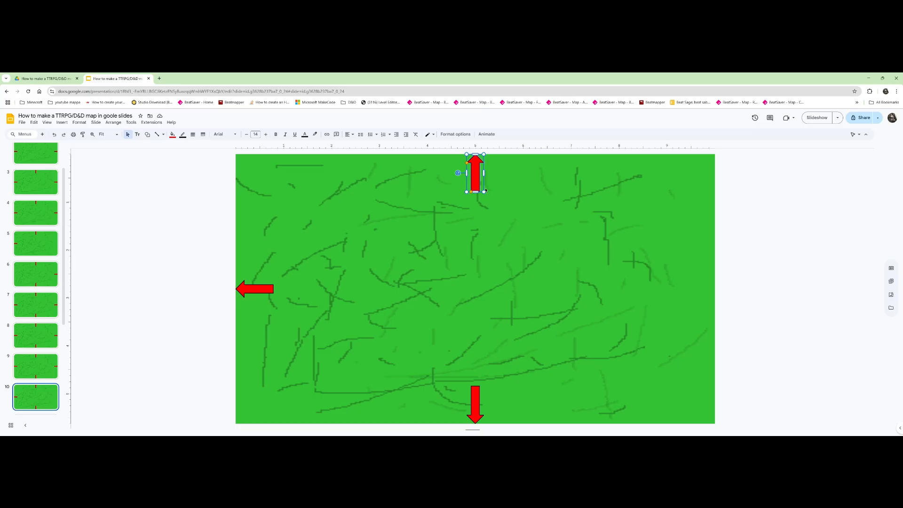
pyautogui.hotkey('ctrl', 'k')
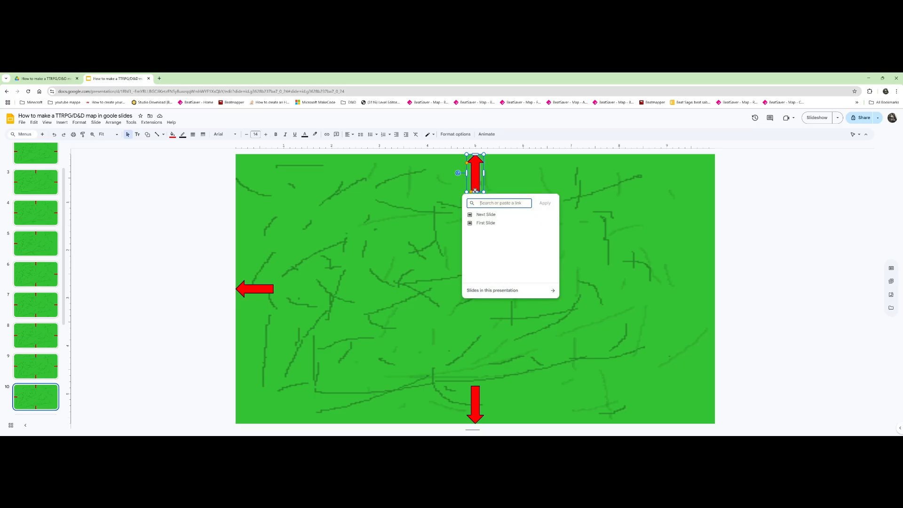
pyautogui.write('15')
pyautogui.click(492, 215)
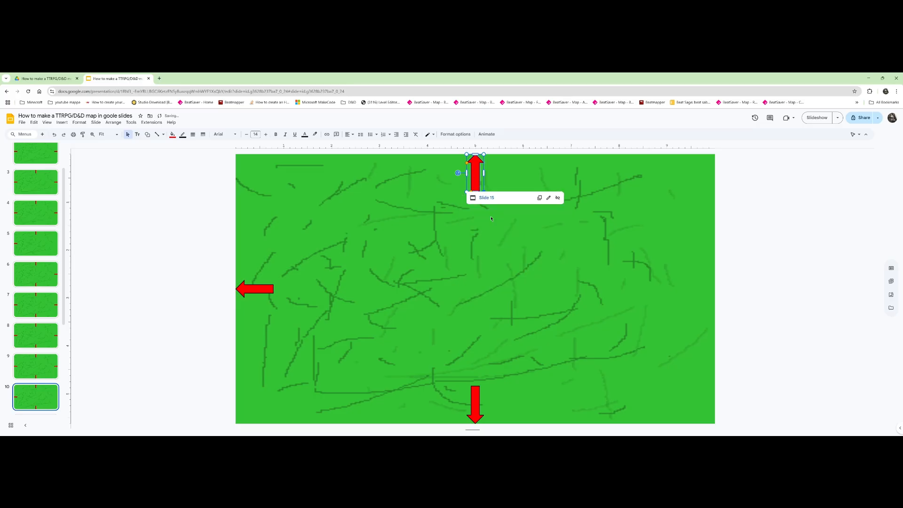
pyautogui.click(257, 294)
pyautogui.click(257, 306)
# Step: Link slide 9's upward-pointing arrow to Slide 14 and follow the left-pointing arrow's link to slide 8
pyautogui.click(471, 182)
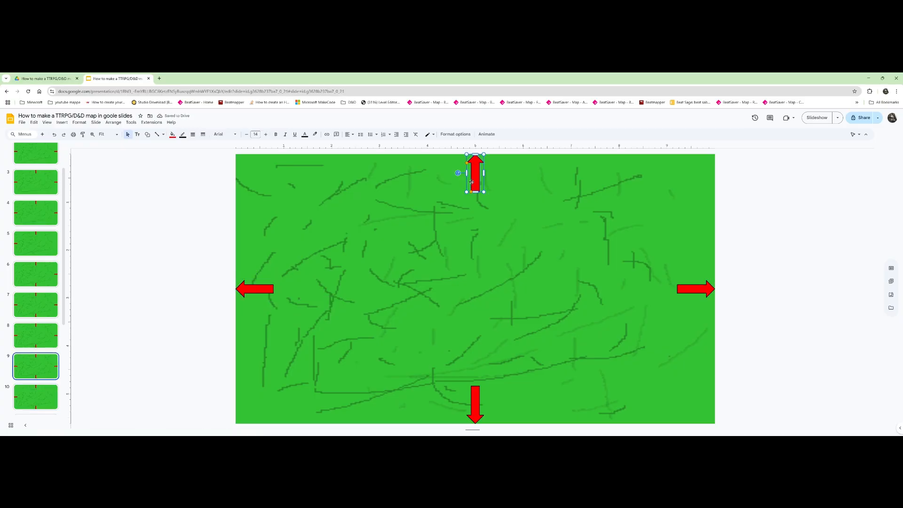
pyautogui.hotkey('ctrl', 'k')
pyautogui.write('14')
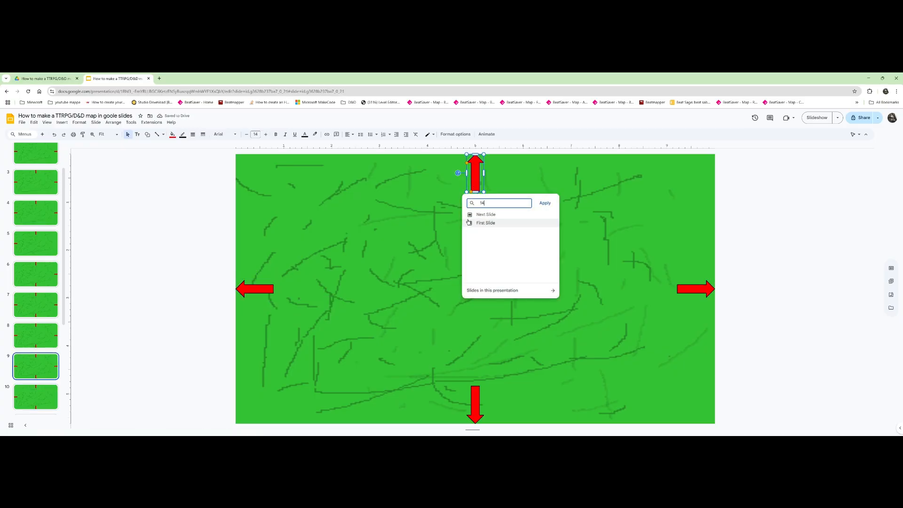
pyautogui.click(489, 215)
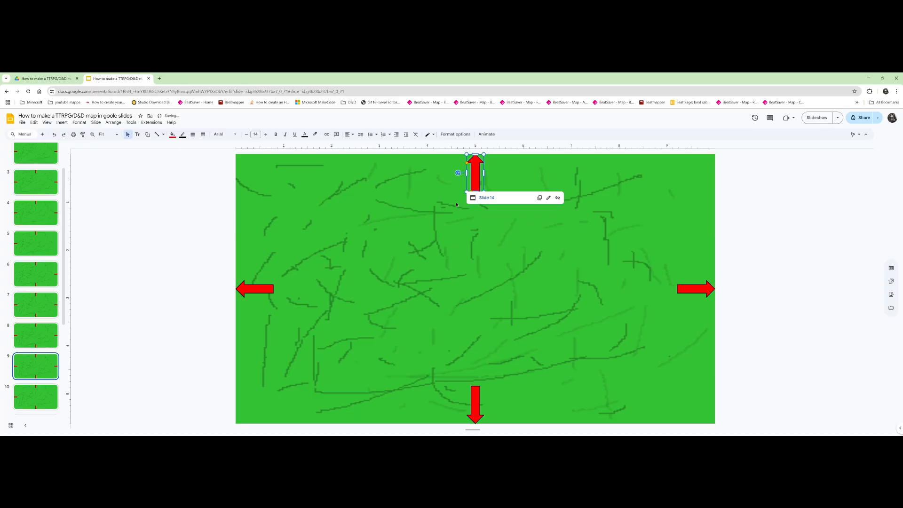
pyautogui.click(254, 289)
pyautogui.click(256, 305)
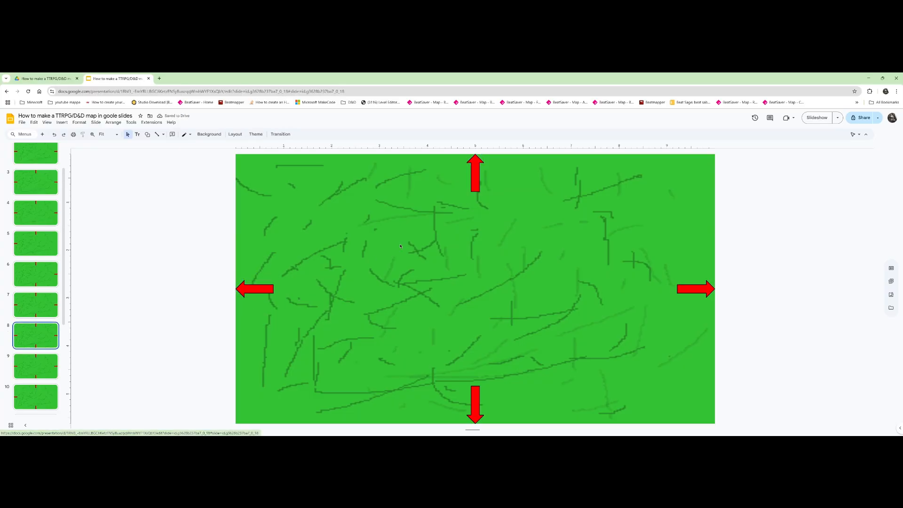
# Step: Link slide 8's upward-pointing arrow to Slide 13 and follow the left-pointing arrow's link to slide 7
pyautogui.click(477, 185)
pyautogui.hotkey('ctrl', 'k')
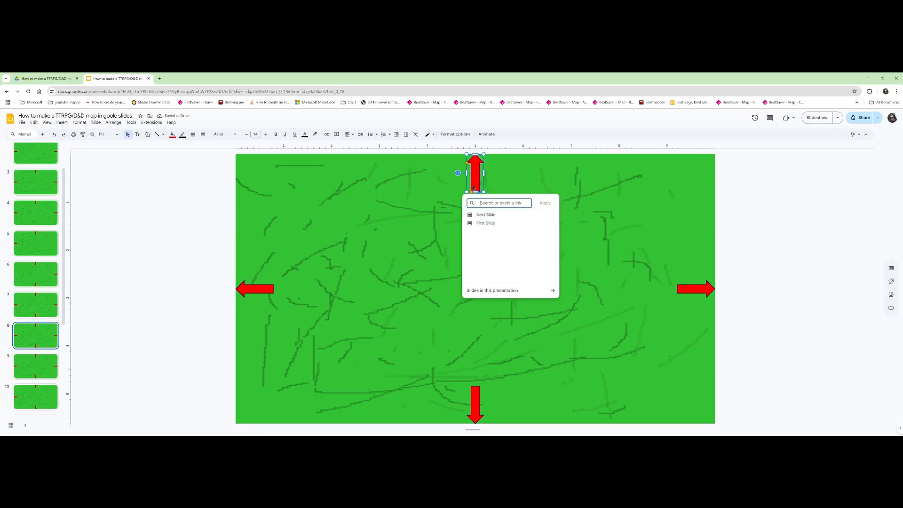
pyautogui.write('13')
pyautogui.click(485, 215)
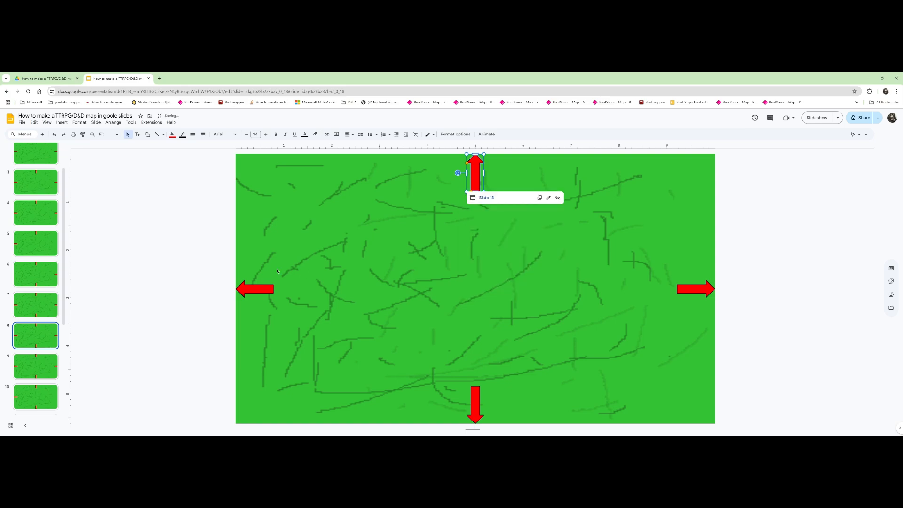
pyautogui.click(250, 287)
pyautogui.click(255, 303)
# Step: Link slide 7's upward-pointing arrow to Slide 12 and follow the left-pointing arrow's link to slide 6
pyautogui.click(477, 177)
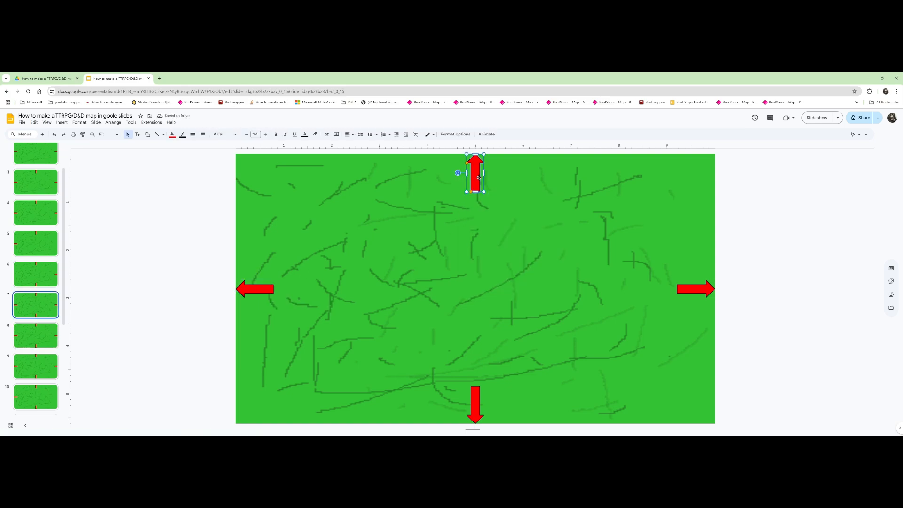
pyautogui.hotkey('ctrl', 'k')
pyautogui.write('12')
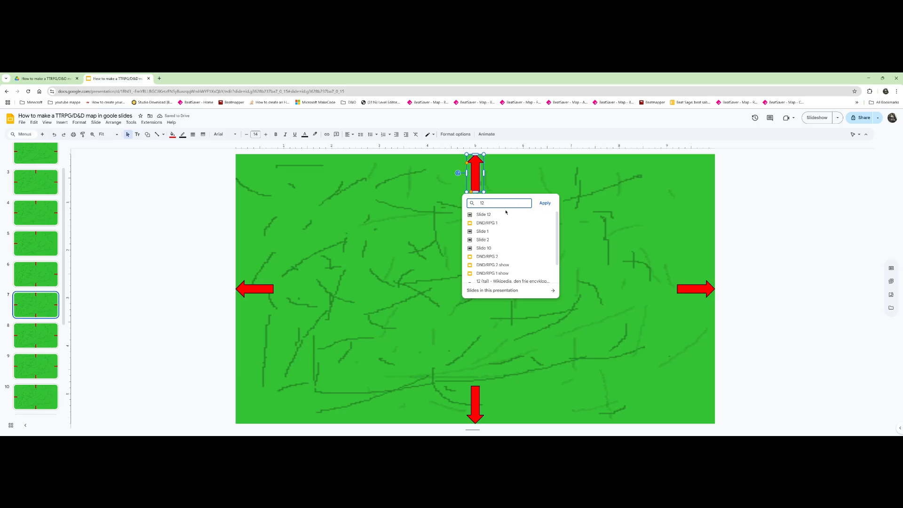
pyautogui.click(495, 218)
pyautogui.moveTo(252, 288); pyautogui.dragTo(245, 292)
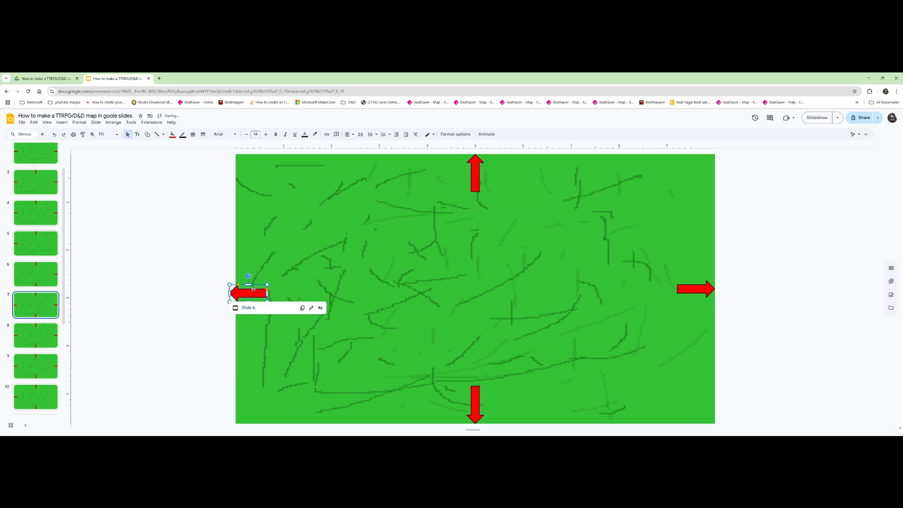
pyautogui.click(249, 308)
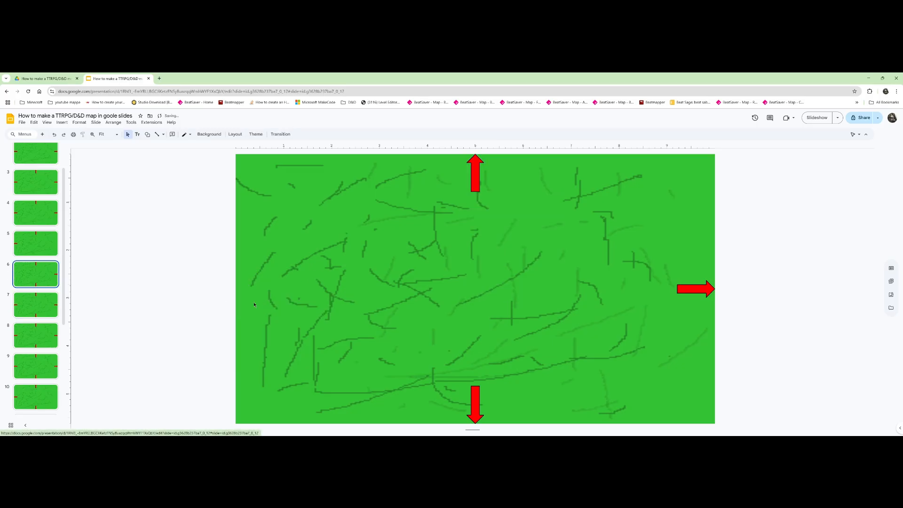
# Step: Link slide 6's upward-pointing arrow to Slide 11 and follow that link to slide 11
pyautogui.click(474, 179)
pyautogui.hotkey('ctrl', 'k')
pyautogui.write('11')
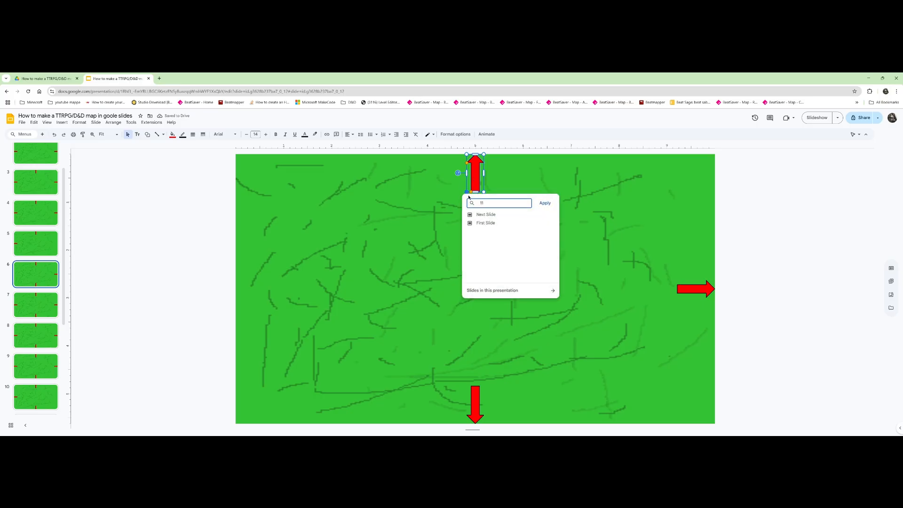
pyautogui.click(489, 214)
pyautogui.click(487, 200)
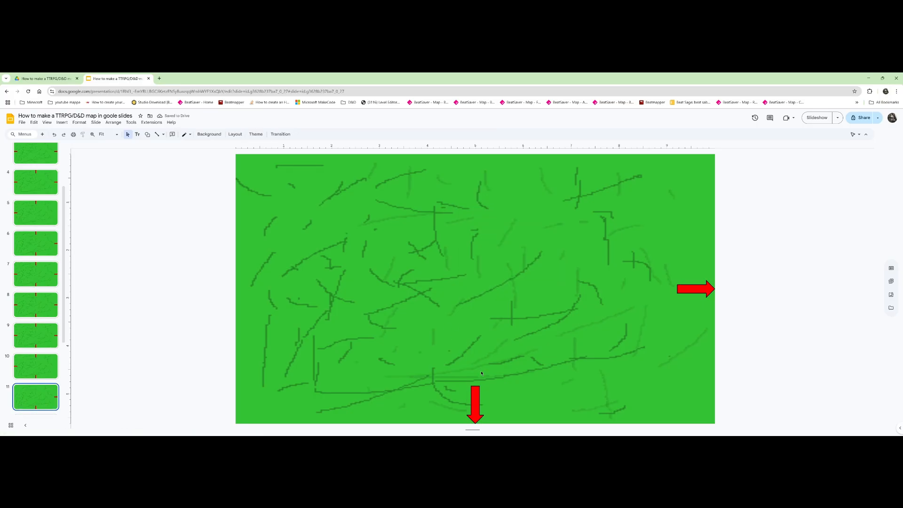
# Step: Link slide 11's downward-pointing arrow to Slide 6 and follow the right-pointing arrow's link to slide 12
pyautogui.click(474, 399)
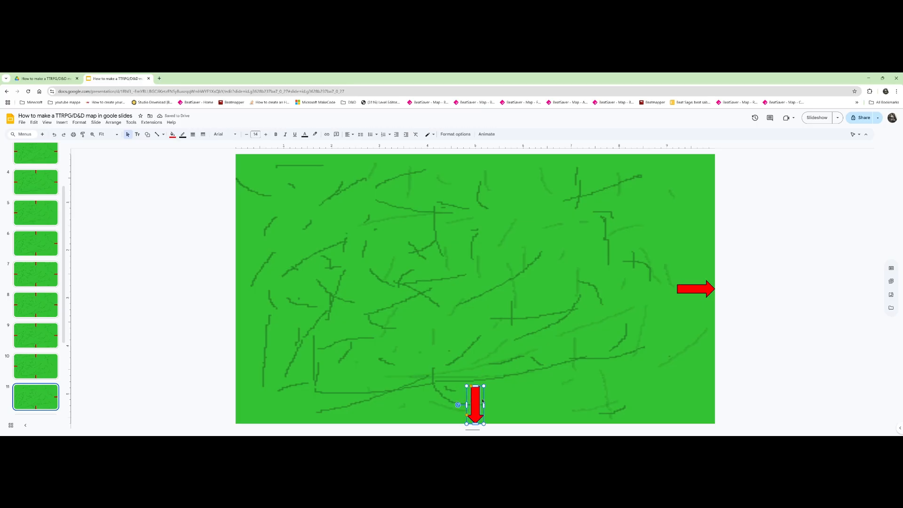
pyautogui.hotkey('ctrl', 'k')
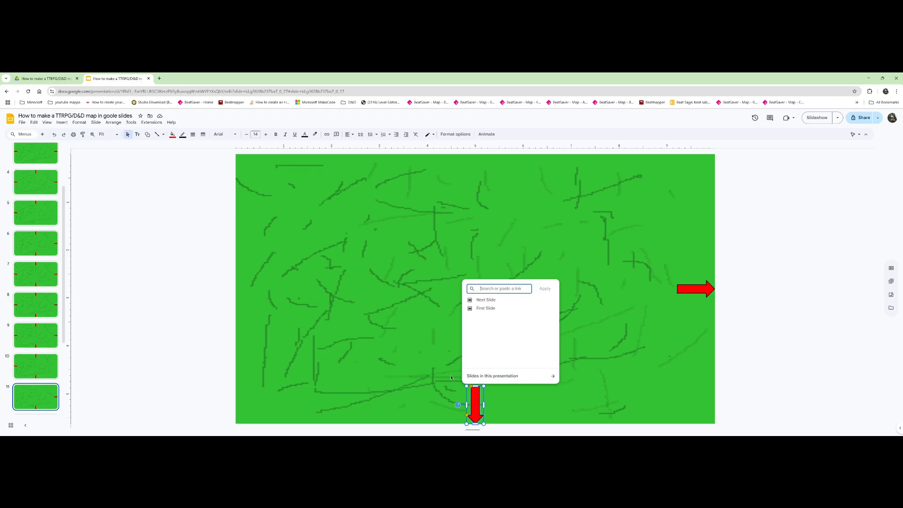
pyautogui.write('6')
pyautogui.click(495, 303)
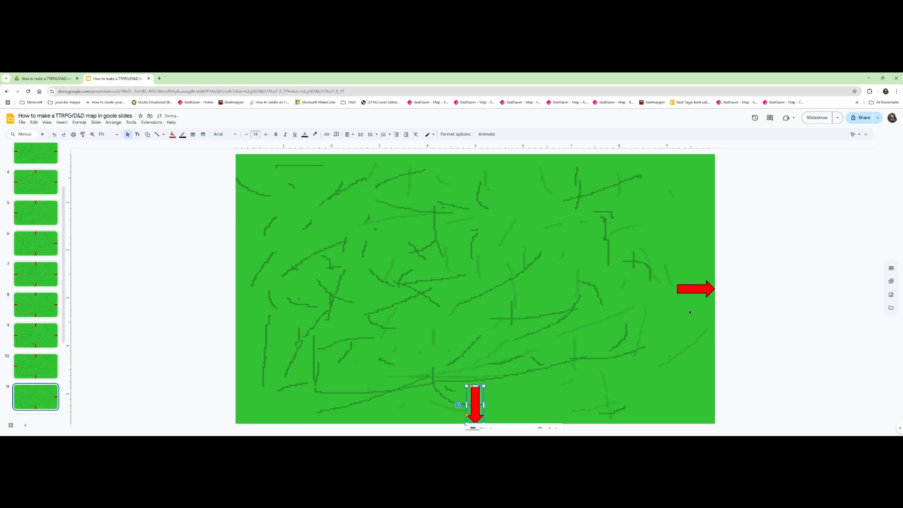
pyautogui.click(694, 288)
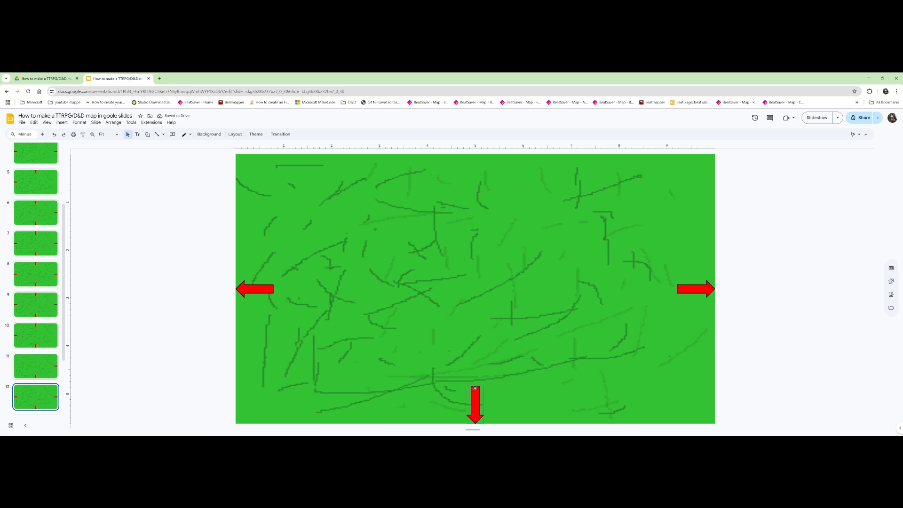
# Step: Link slide 12's downward-pointing arrow to Slide 7 and follow the right-pointing arrow's link to slide 13
pyautogui.click(475, 388)
pyautogui.hotkey('ctrl', 'k')
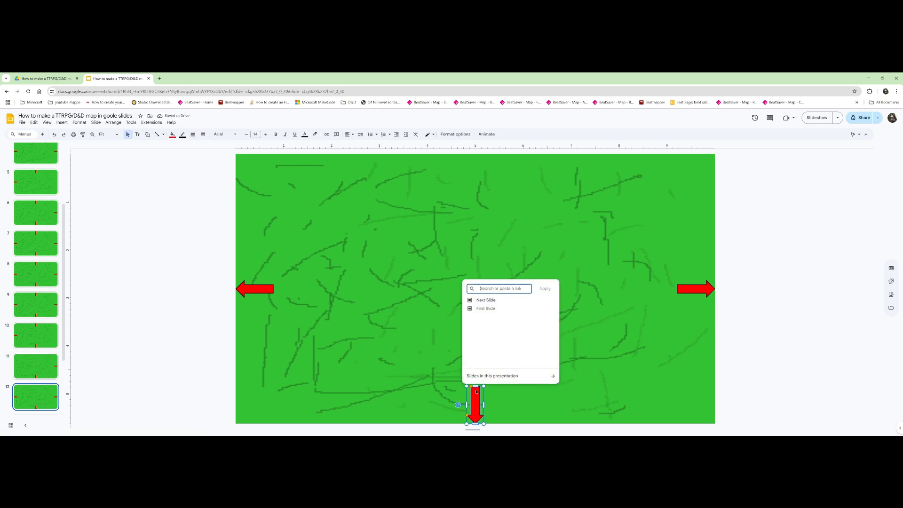
pyautogui.write('7')
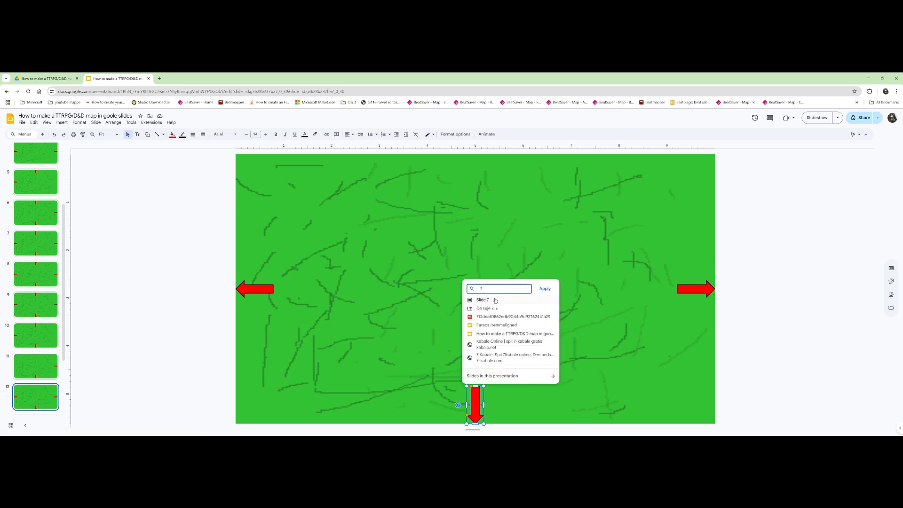
pyautogui.click(496, 300)
pyautogui.click(689, 289)
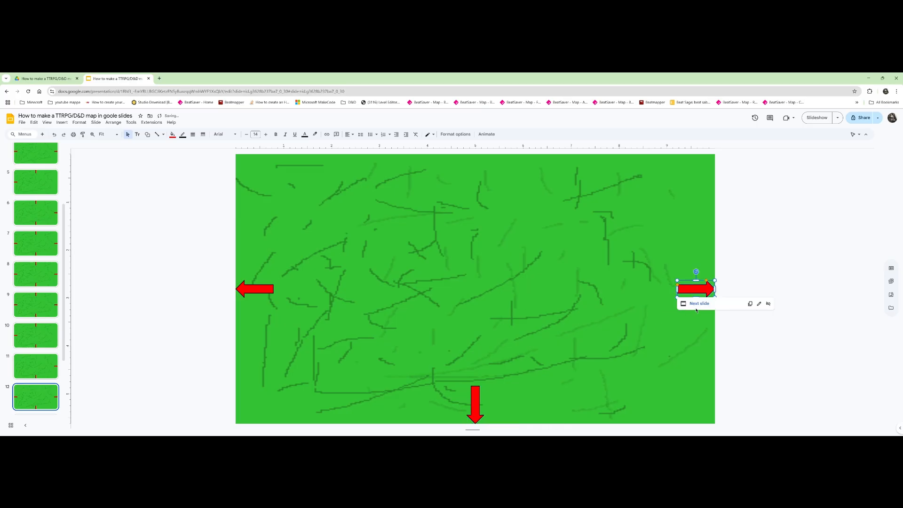
pyautogui.click(699, 304)
# Step: Link slide 13's downward-pointing arrow to Slide 8 and follow the right-pointing arrow's link to slide 14
pyautogui.click(475, 402)
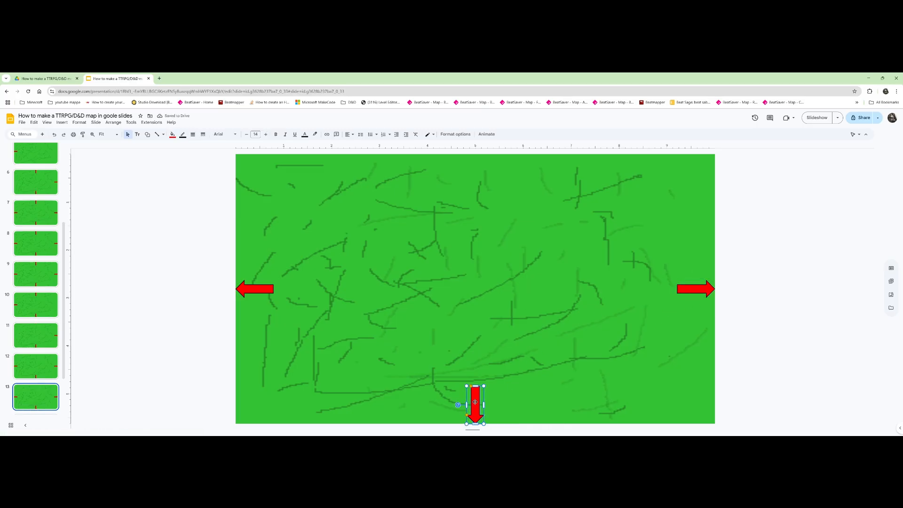
pyautogui.hotkey('ctrl', 'k')
pyautogui.write('8')
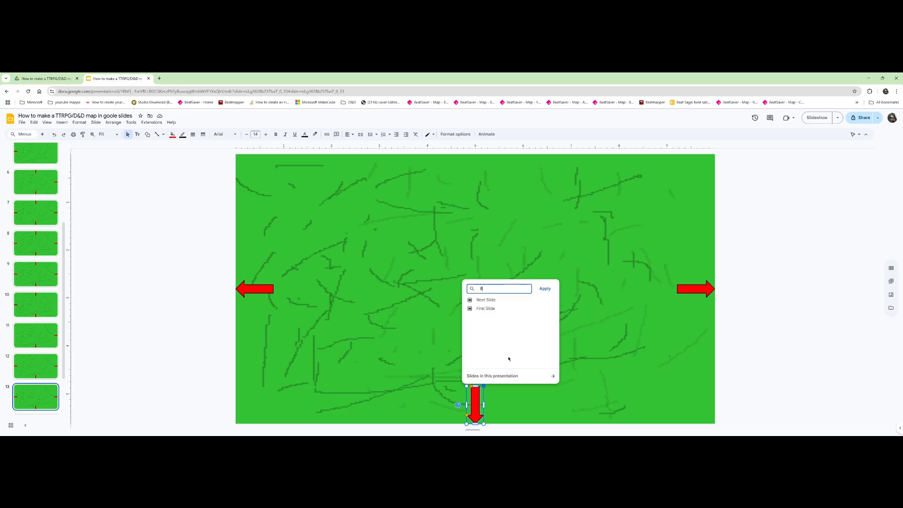
pyautogui.click(492, 301)
pyautogui.click(684, 287)
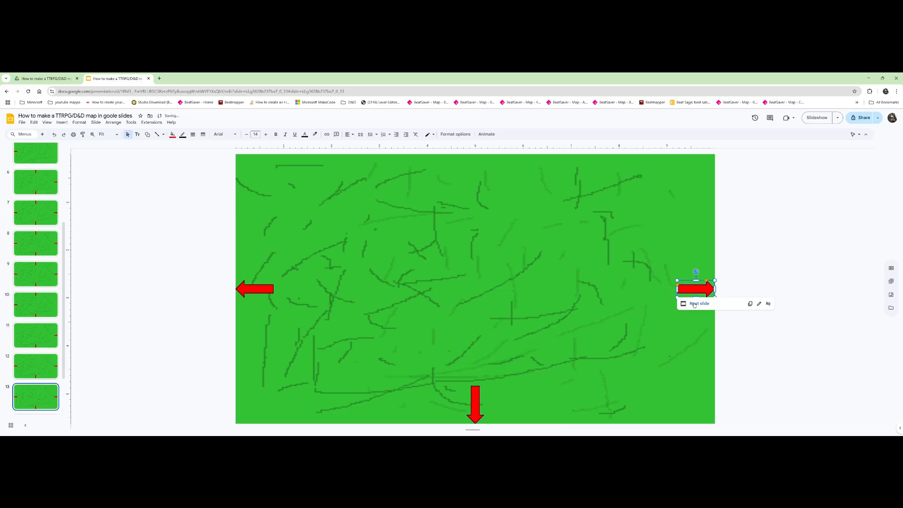
pyautogui.click(696, 304)
# Step: Link slide 14's downward-pointing arrow to Slide 9 and follow the right-pointing arrow's link to slide 15
pyautogui.click(472, 390)
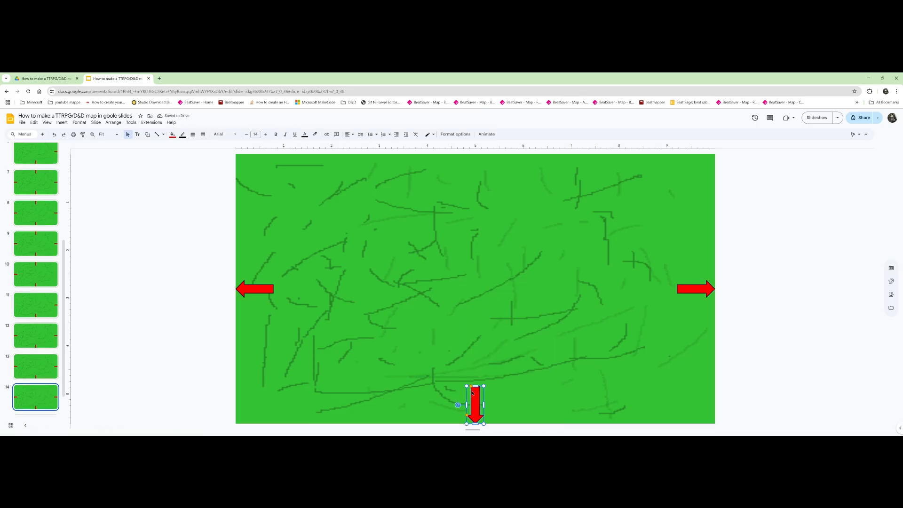
pyautogui.hotkey('ctrl', 'k')
pyautogui.write('9')
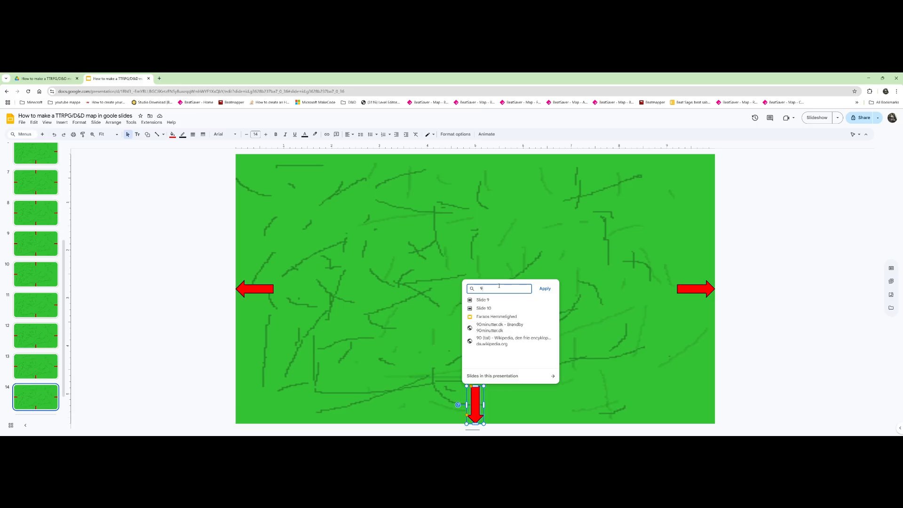
pyautogui.click(485, 300)
pyautogui.click(680, 289)
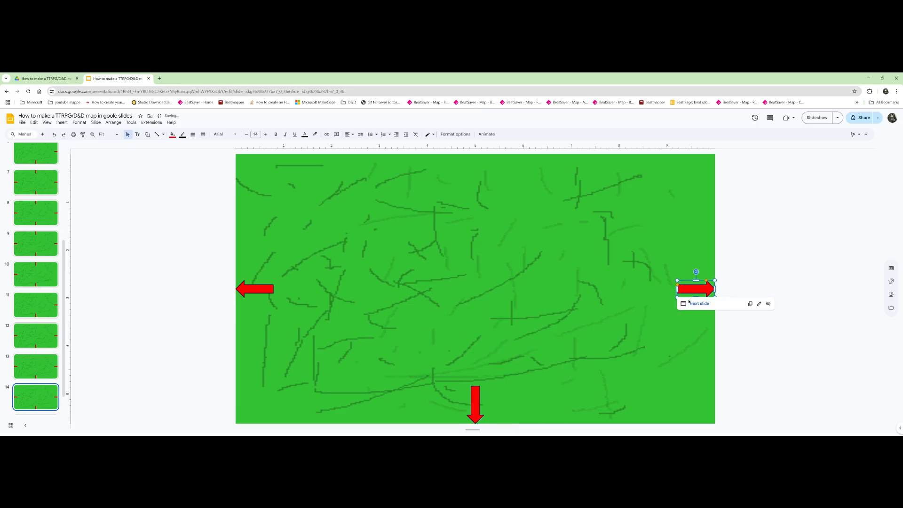
pyautogui.click(698, 304)
# Step: Link slide 15's downward-pointing arrow to Slide 10 and follow that link to slide 10
pyautogui.click(476, 409)
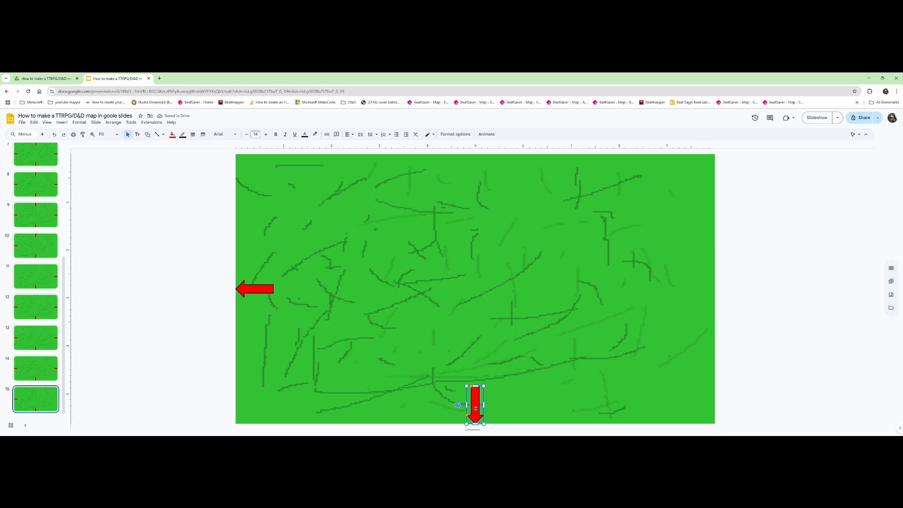
pyautogui.hotkey('ctrl', 'k')
pyautogui.write('10')
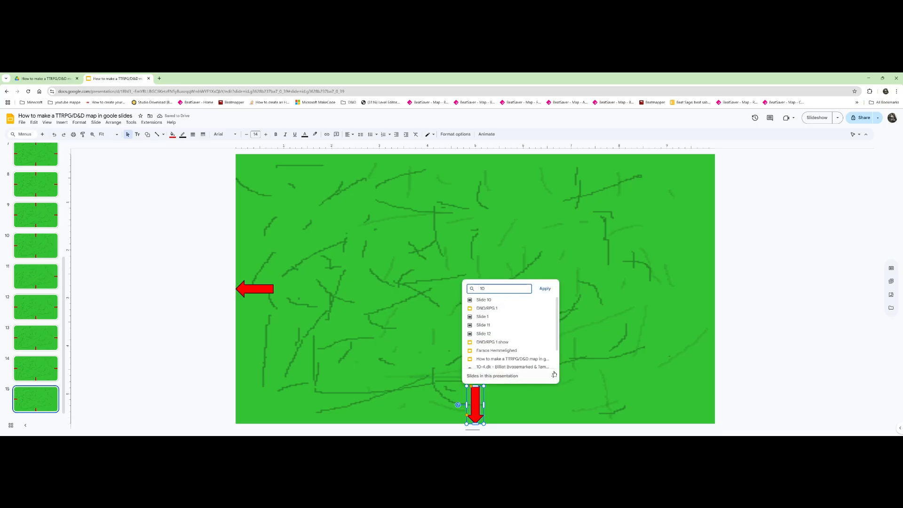
pyautogui.click(516, 301)
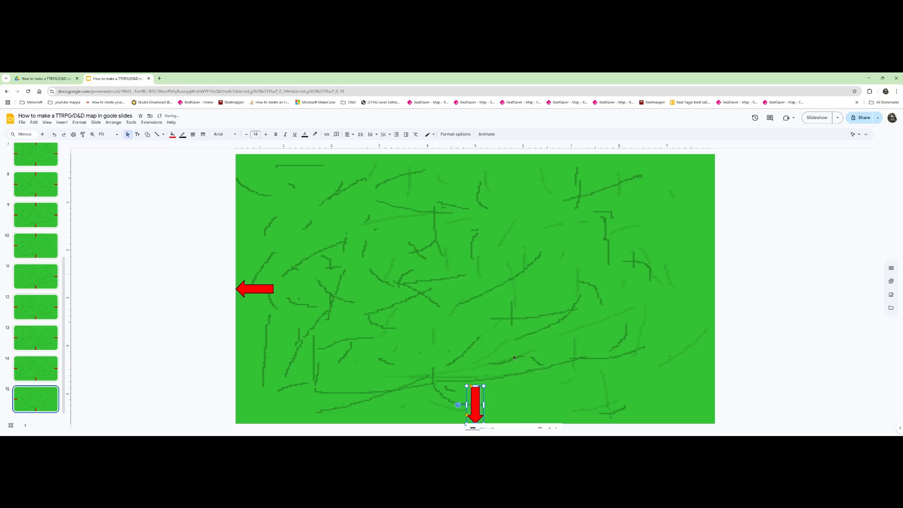
pyautogui.click(489, 429)
# Step: Link slide 10's downward-pointing arrow to Slide 5 and follow the left-pointing arrow's link to slide 9
pyautogui.click(473, 405)
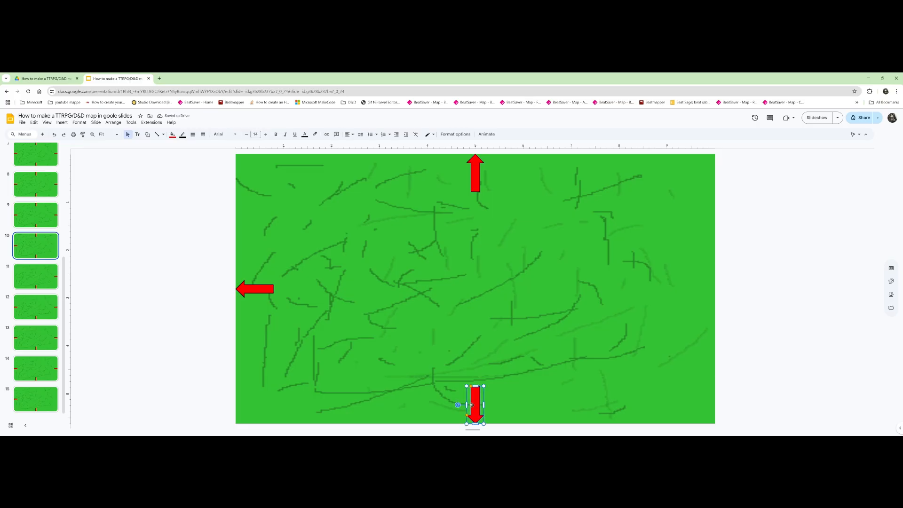
pyautogui.hotkey('ctrl', 'k')
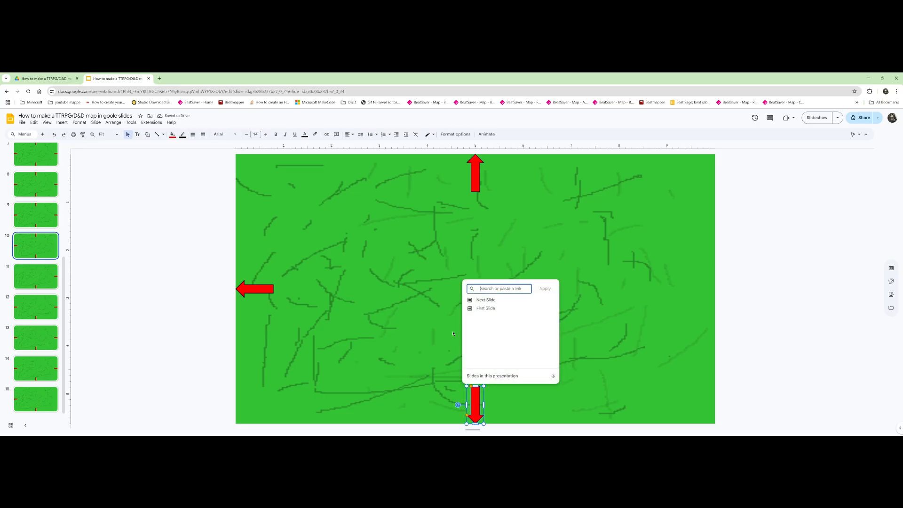
pyautogui.write('5')
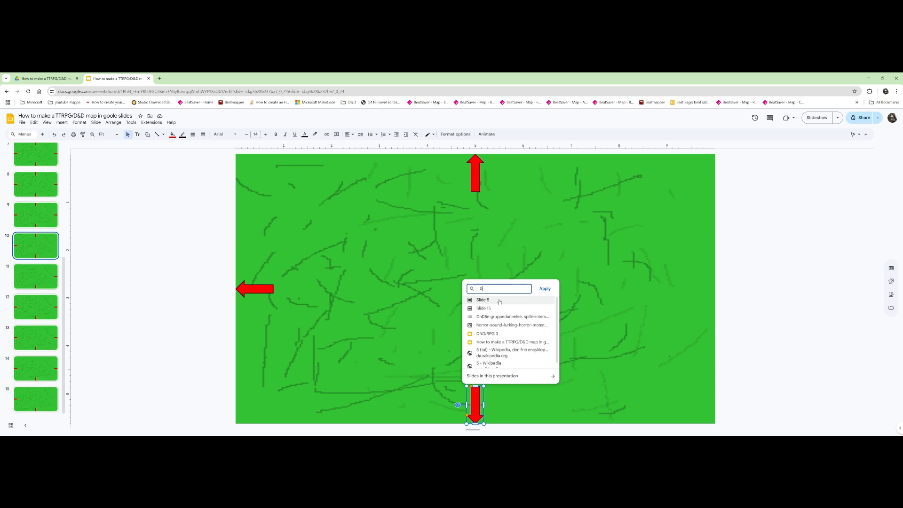
pyautogui.click(489, 301)
pyautogui.click(240, 293)
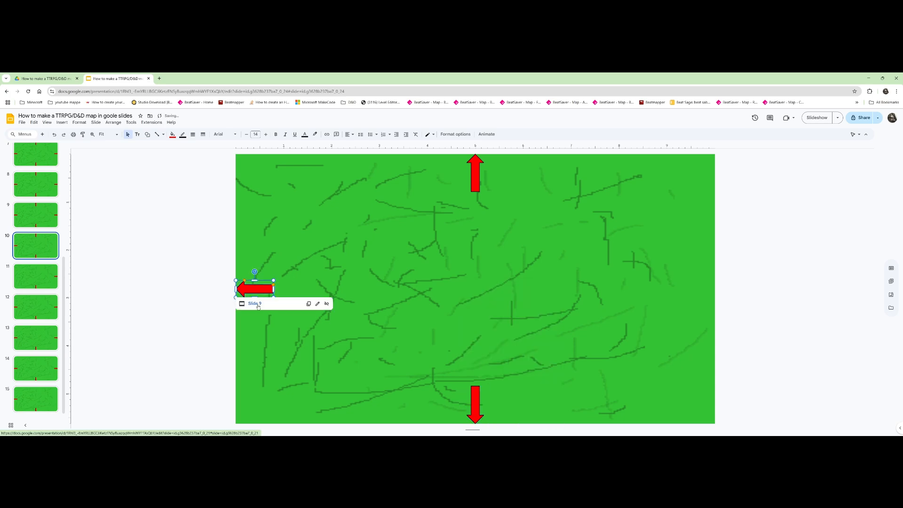
pyautogui.click(259, 304)
# Step: Link slide 9's downward-pointing arrow to Slide 4 and follow the left-pointing arrow's link to slide 8
pyautogui.click(474, 407)
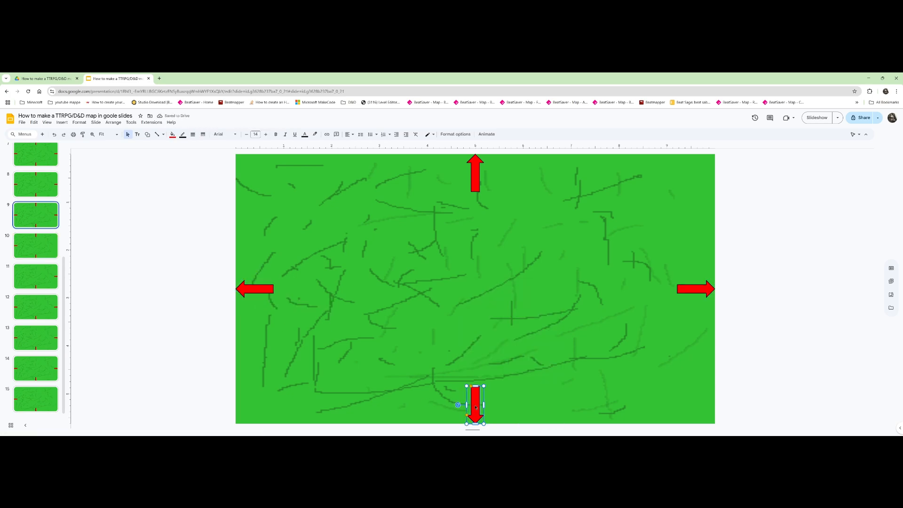
pyautogui.hotkey('ctrl', 'k')
pyautogui.write('4')
pyautogui.click(484, 302)
pyautogui.click(245, 288)
pyautogui.click(254, 303)
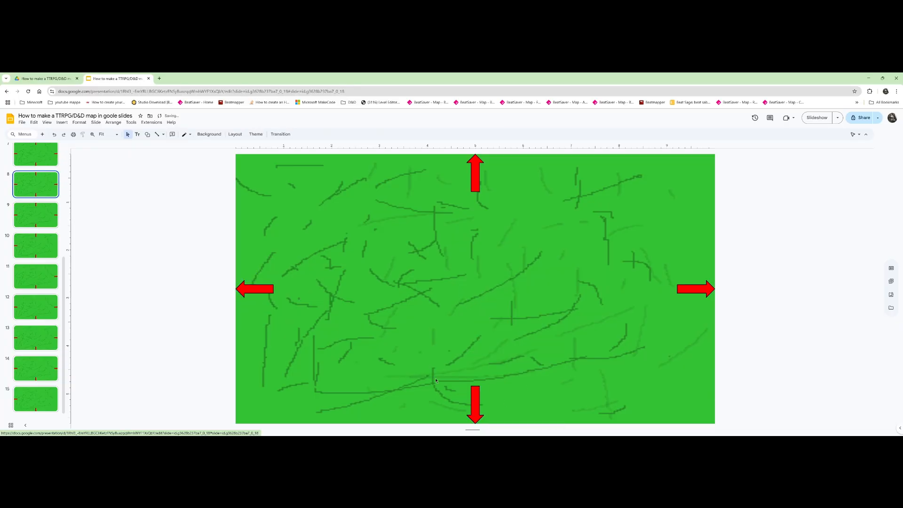
# Step: Link slide 8's downward-pointing arrow to Slide 3 and follow the left-pointing arrow's link to slide 7
pyautogui.click(474, 405)
pyautogui.hotkey('ctrl', 'k')
pyautogui.write('3')
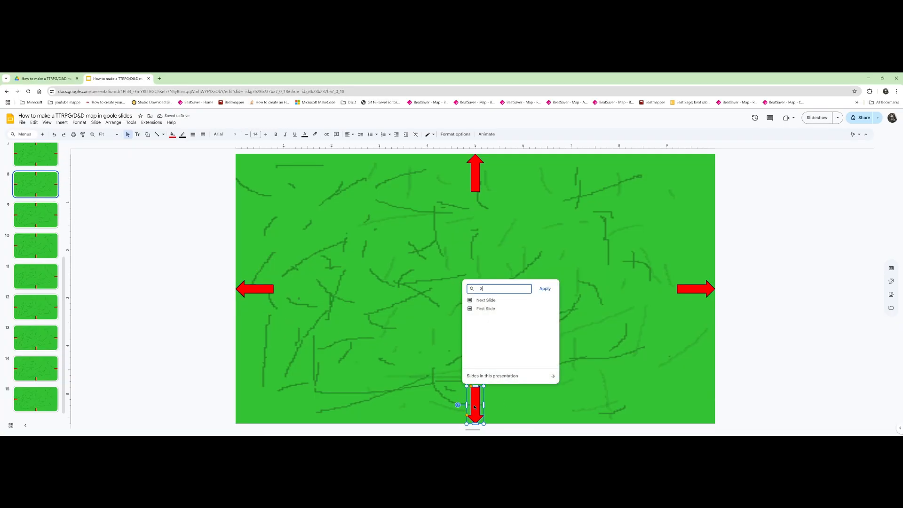
pyautogui.click(489, 309)
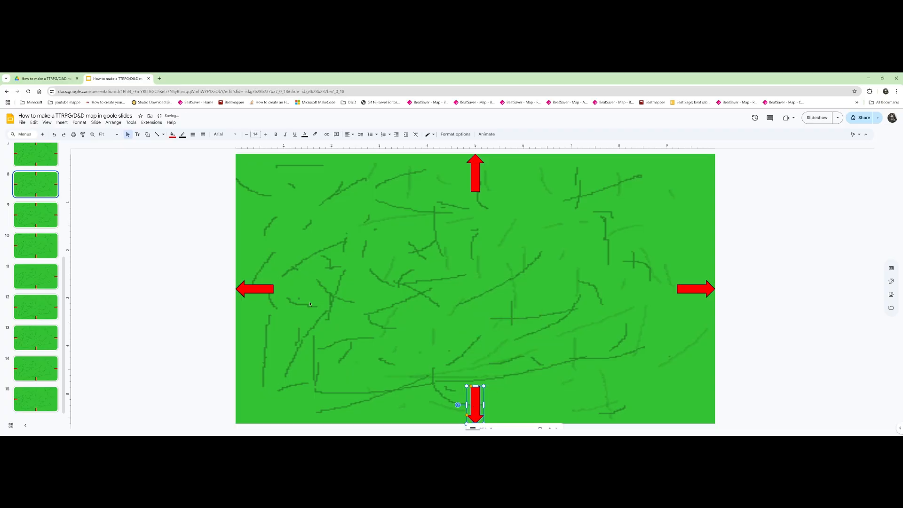
pyautogui.click(257, 287)
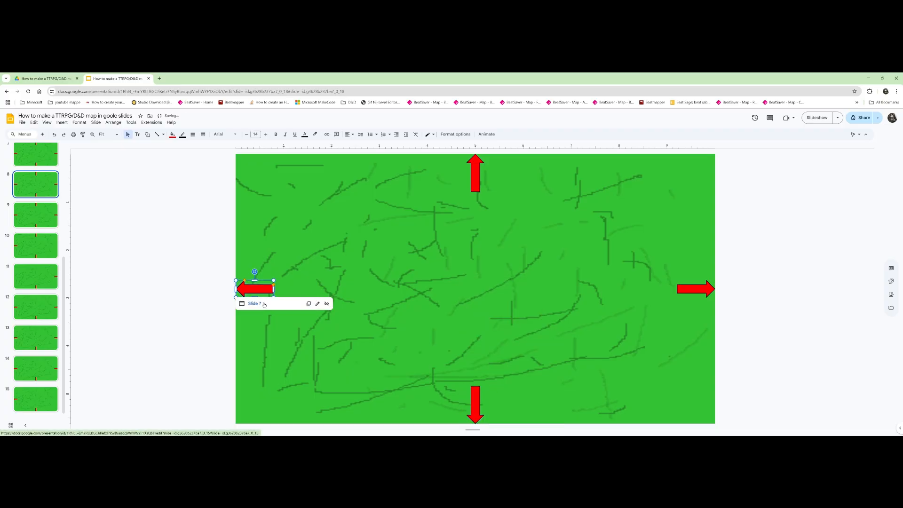
pyautogui.click(254, 302)
# Step: Link slide 7's downward-pointing arrow to the slide directly below it on the map and follow the left-pointing arrow's link to slide 6
pyautogui.click(475, 403)
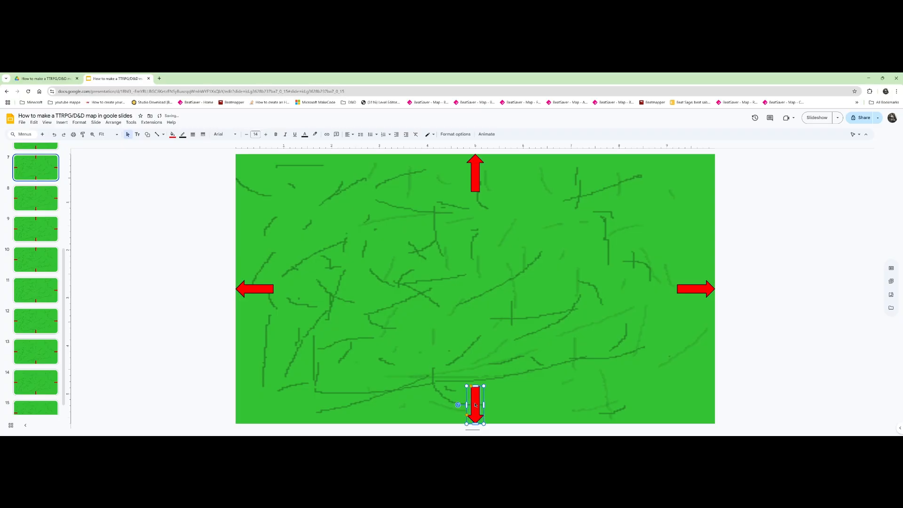
pyautogui.hotkey('ctrl', 'k')
pyautogui.click(479, 308)
pyautogui.click(255, 291)
pyautogui.click(254, 303)
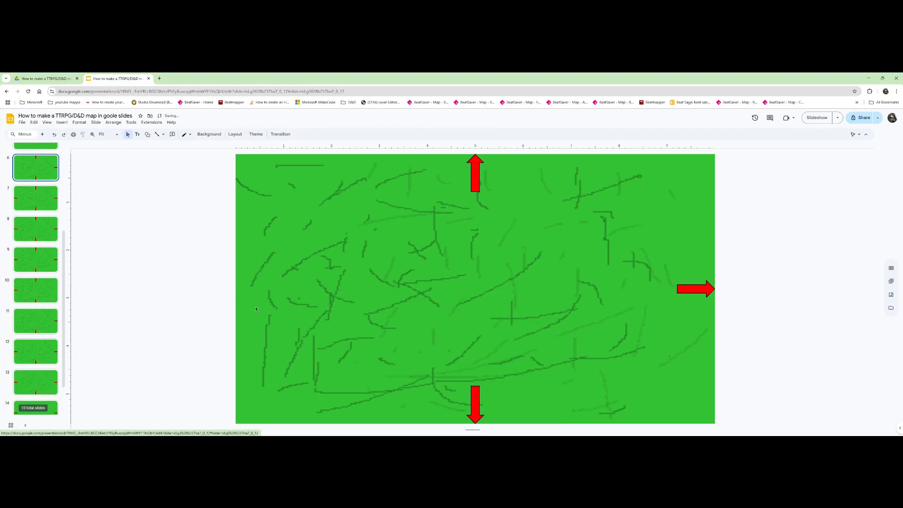
# Step: Link slide 6's downward-pointing arrow to Slide 1
pyautogui.click(468, 415)
pyautogui.hotkey('ctrl', 'k')
pyautogui.write('1')
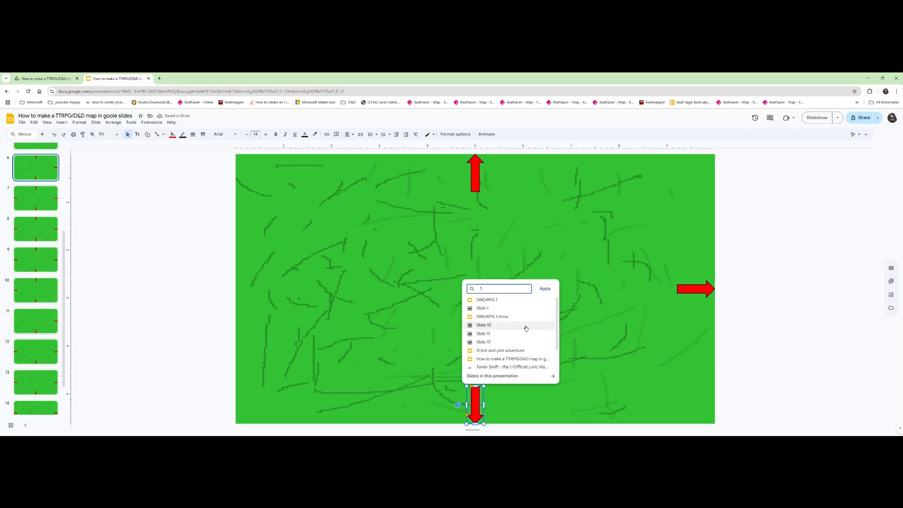
pyautogui.click(494, 307)
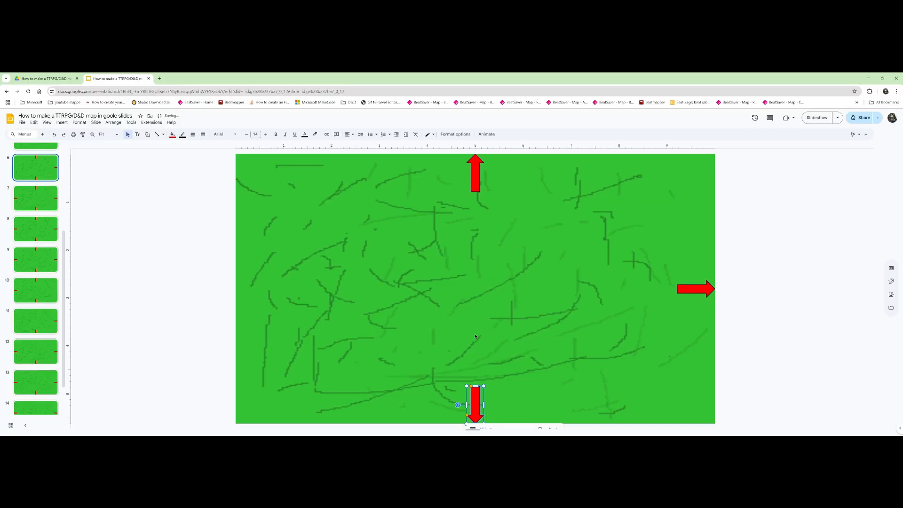
# Step: Present from slide 6 and test the downward, upward and right-pointing arrow links up to the map's top row
pyautogui.click(812, 116)
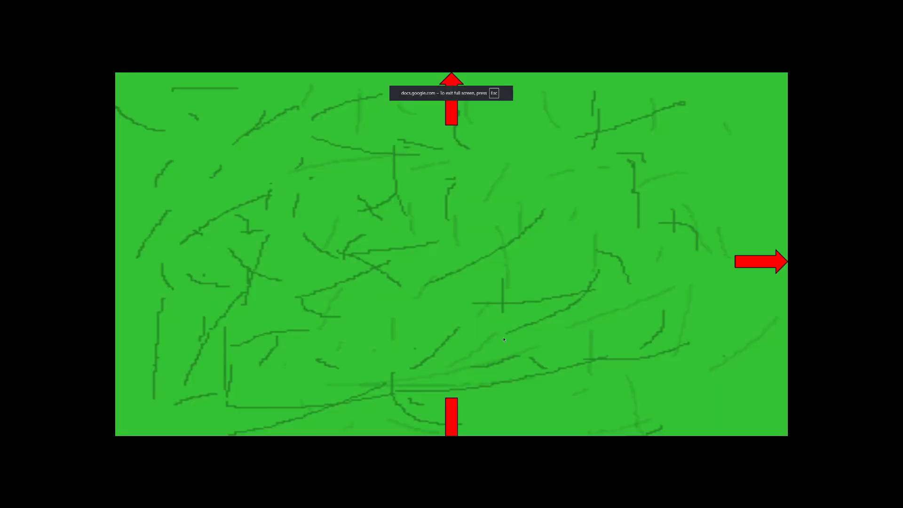
pyautogui.click(447, 420)
pyautogui.click(456, 120)
pyautogui.click(764, 266)
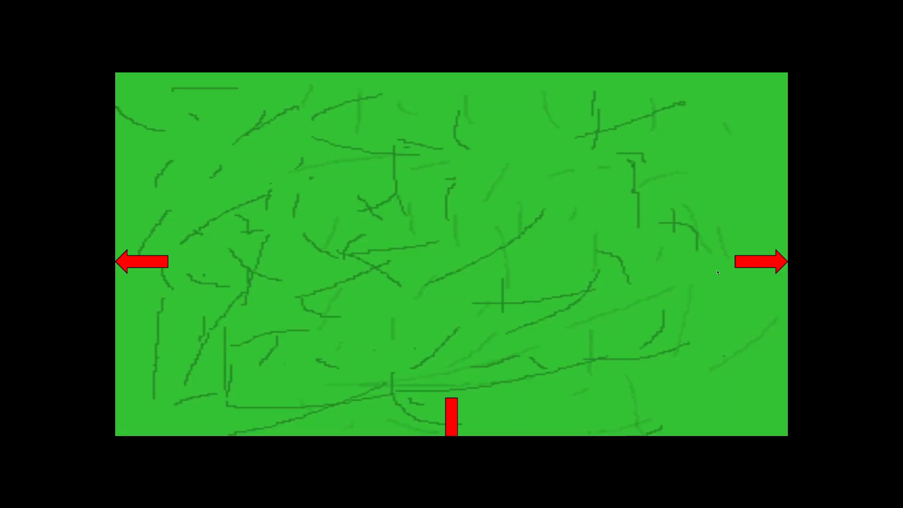
pyautogui.click(749, 264)
pyautogui.click(446, 418)
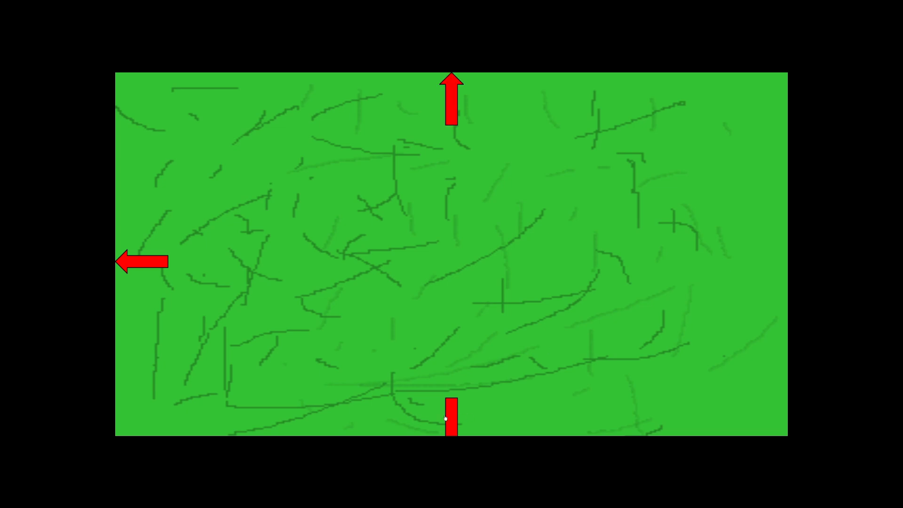
# Step: Continue the slideshow test with the downward, left-pointing and right-pointing arrow links, moving between the map's rows
pyautogui.click(447, 417)
pyautogui.click(145, 272)
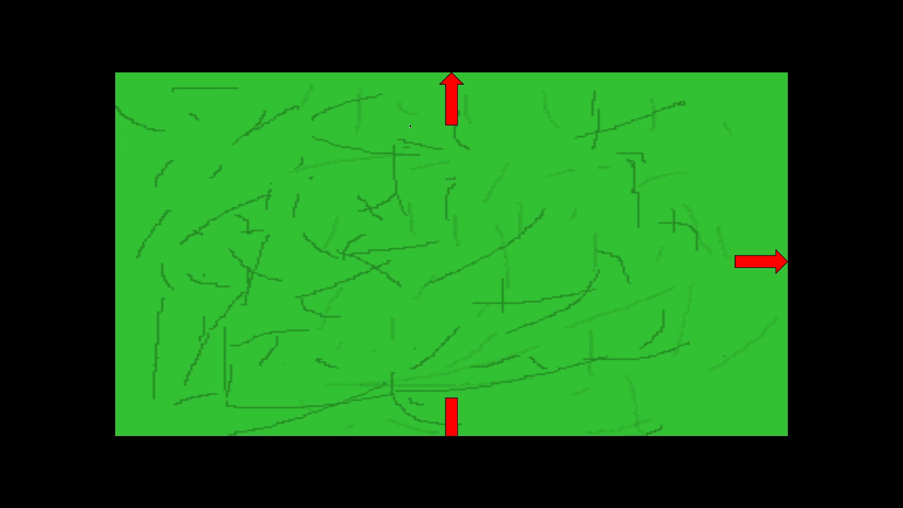
pyautogui.click(767, 260)
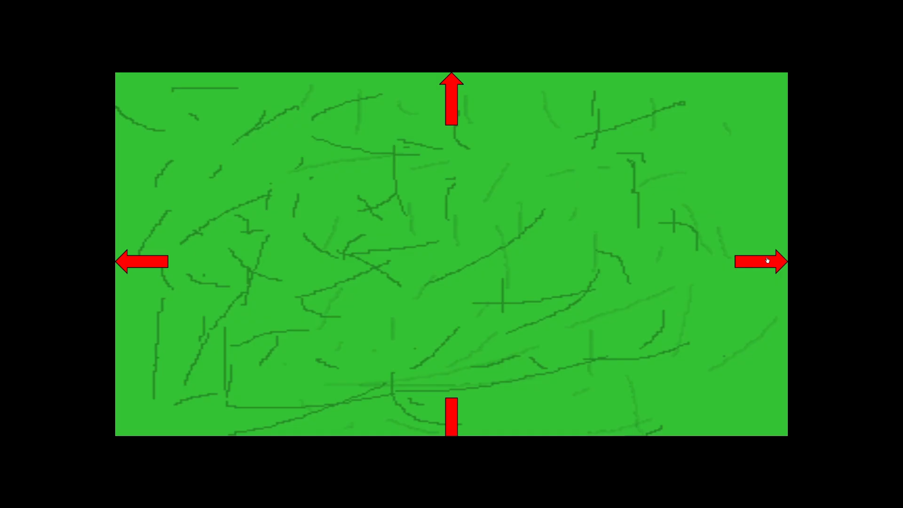
pyautogui.click(155, 263)
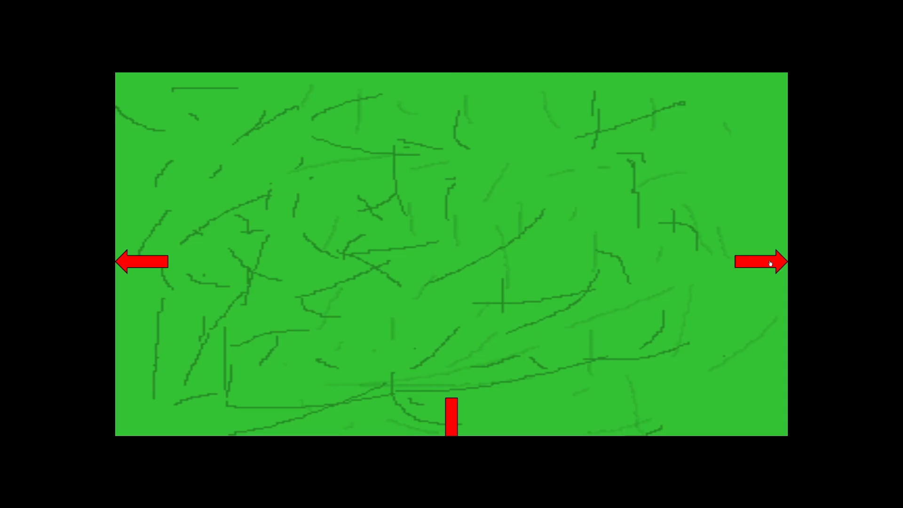
pyautogui.click(770, 264)
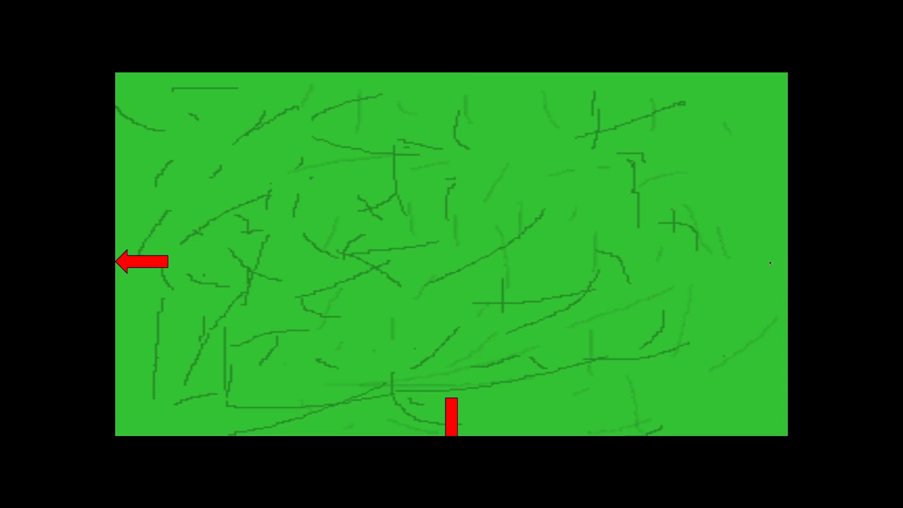
pyautogui.click(447, 410)
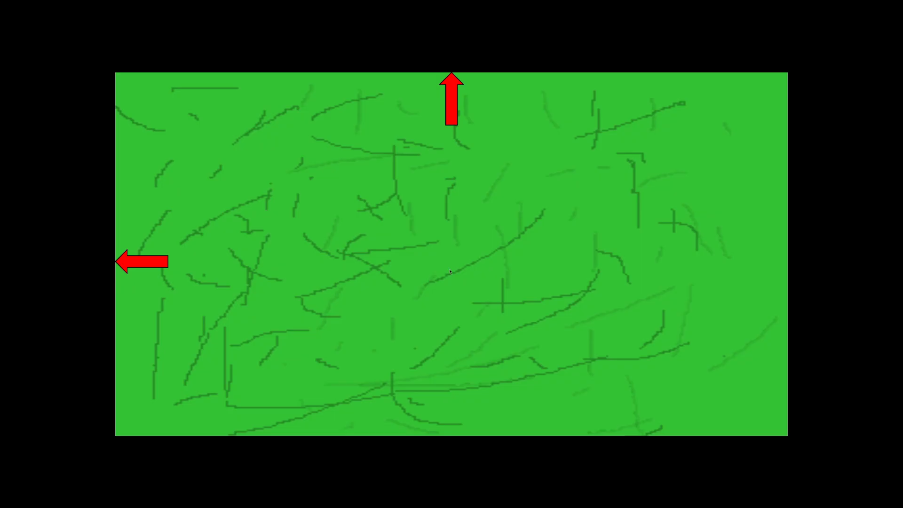
# Step: Test the upward and downward arrow links along the map's right edge and exit the slideshow
pyautogui.click(450, 121)
pyautogui.click(764, 263)
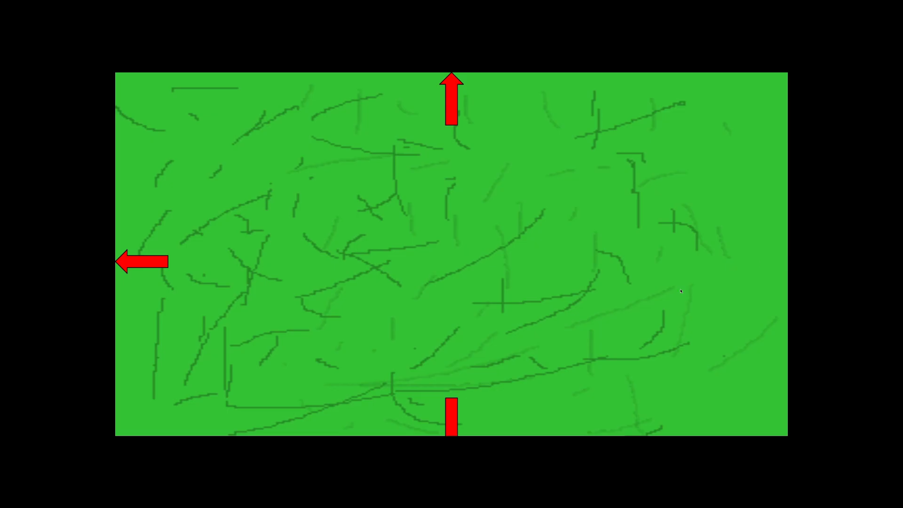
pyautogui.click(458, 421)
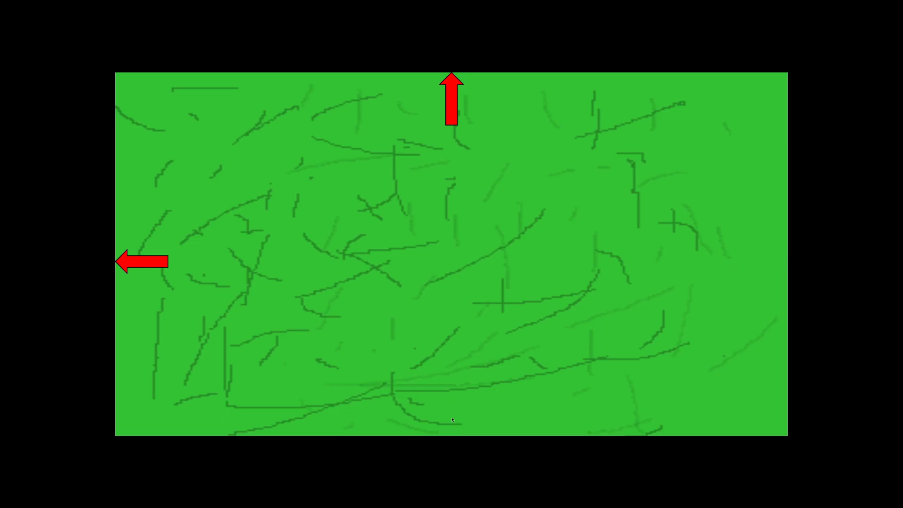
pyautogui.click(452, 111)
pyautogui.press('Escape')
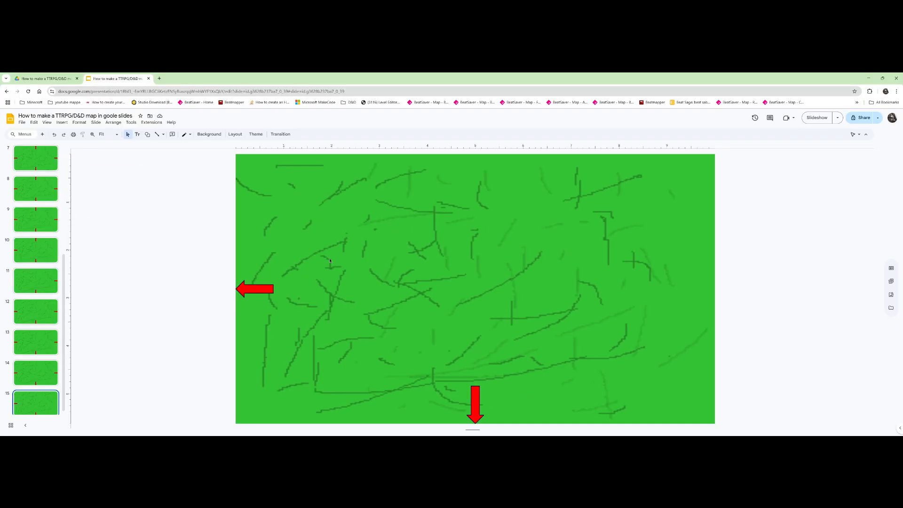
# Step: Insert the image simple person.png from the computer onto slide 1
pyautogui.press('Home')
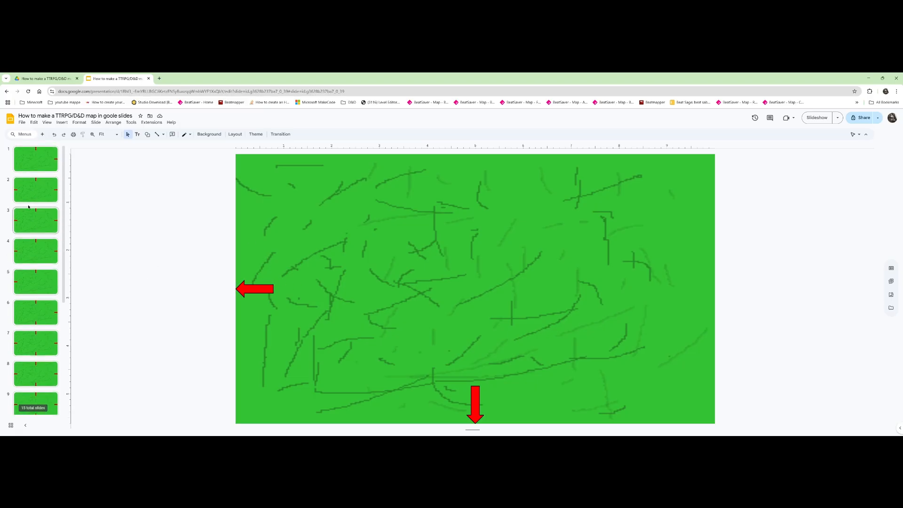
pyautogui.click(62, 122)
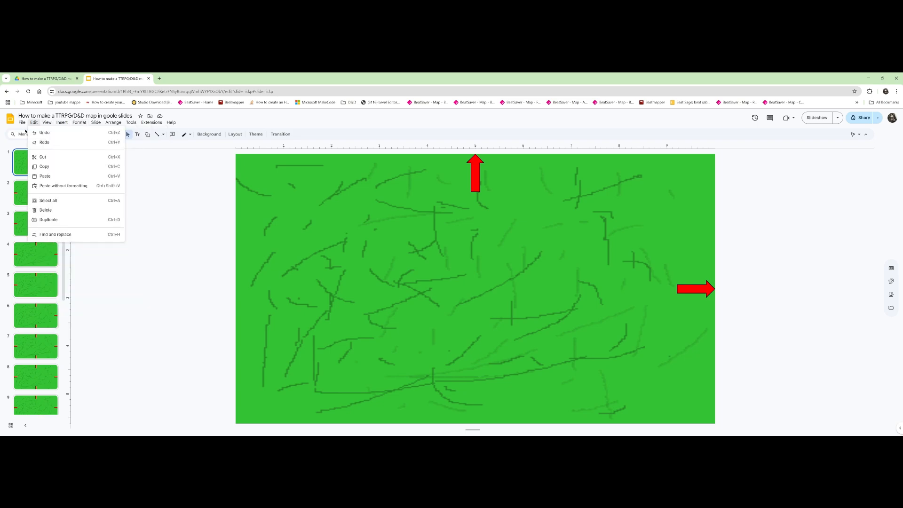
pyautogui.moveTo(62, 122)
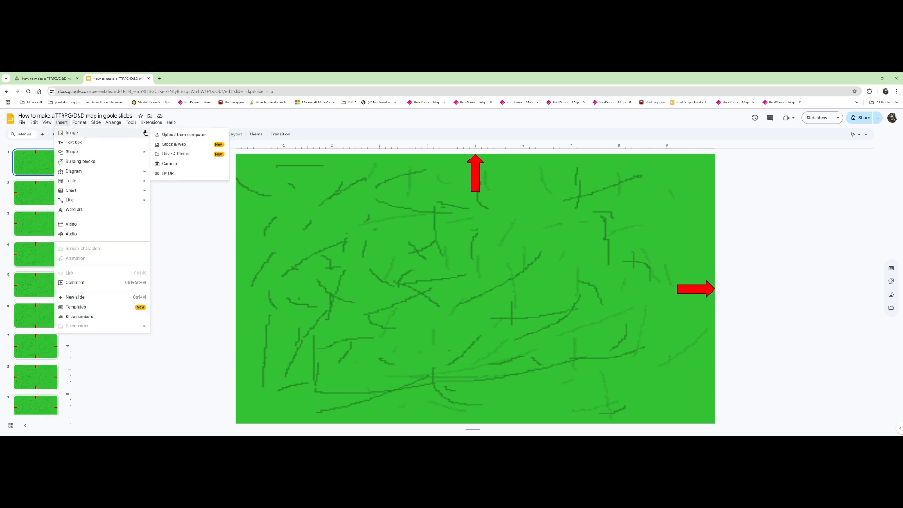
pyautogui.click(170, 136)
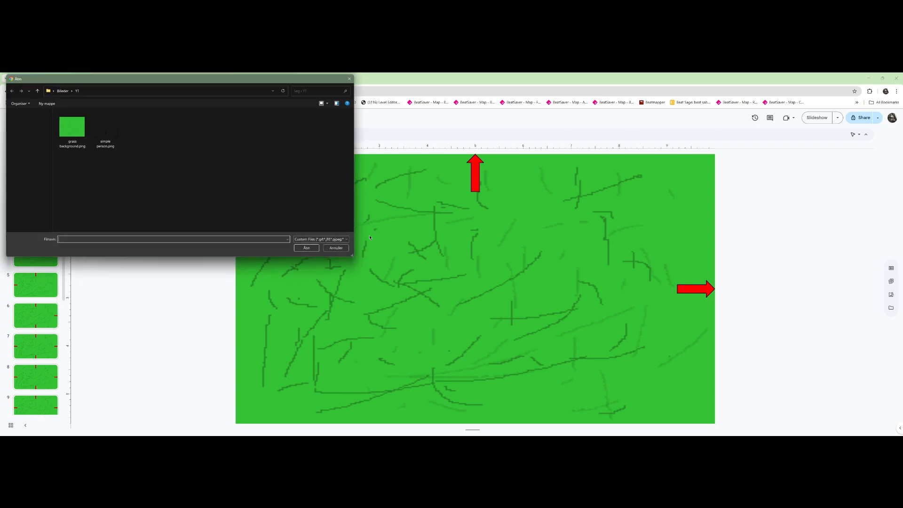
pyautogui.doubleClick(113, 135)
# Step: Crop the stick figure image on all four sides so its frame fits closely around the figure
pyautogui.doubleClick(305, 275)
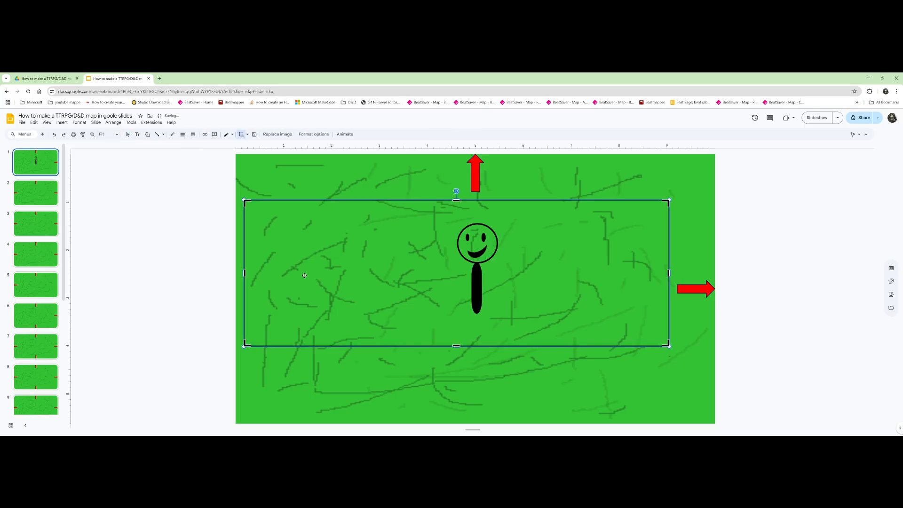
pyautogui.moveTo(245, 272); pyautogui.dragTo(452, 273)
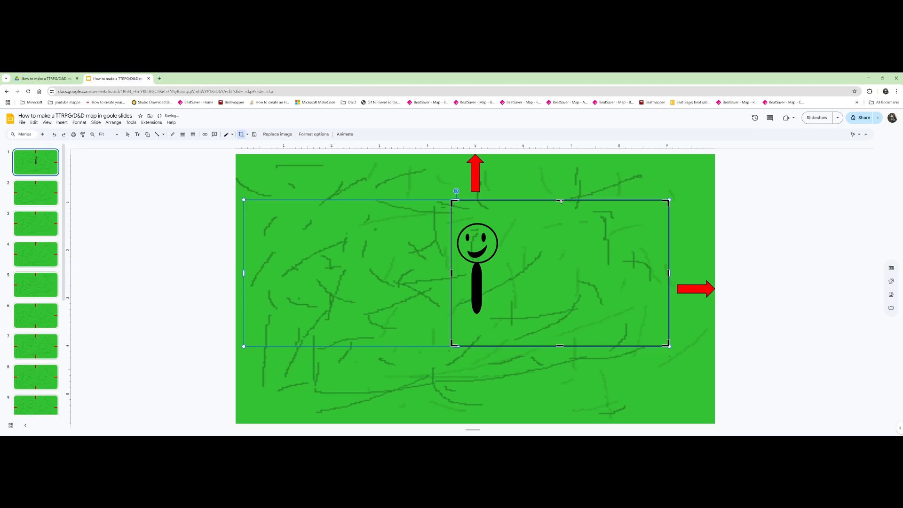
pyautogui.moveTo(561, 201); pyautogui.dragTo(567, 219)
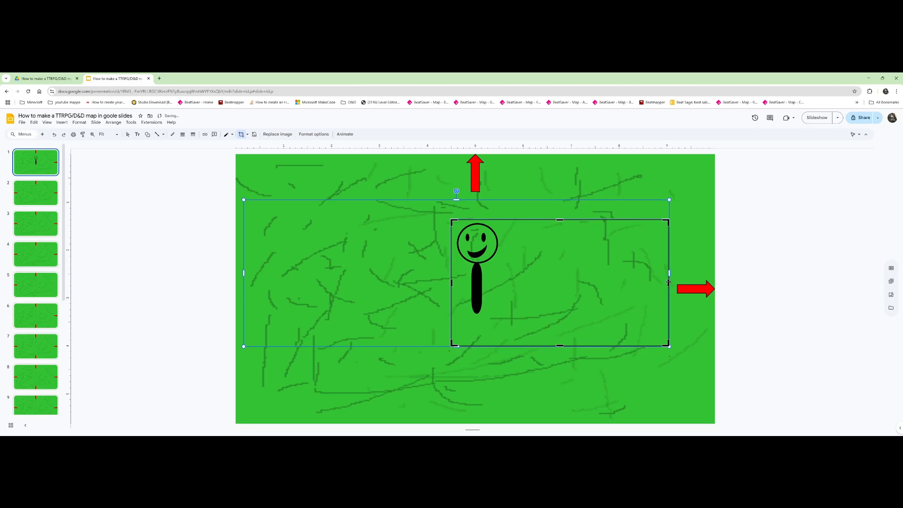
pyautogui.moveTo(668, 282); pyautogui.dragTo(503, 284)
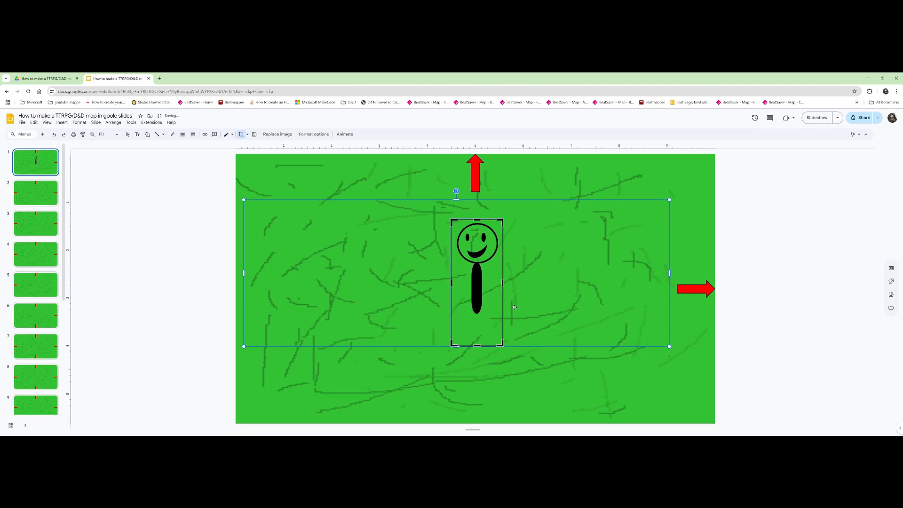
pyautogui.moveTo(476, 348); pyautogui.dragTo(478, 317)
pyautogui.click(156, 301)
# Step: Move the stick figure to the left part of slide 1 and flip it horizontally
pyautogui.moveTo(470, 255); pyautogui.dragTo(303, 258)
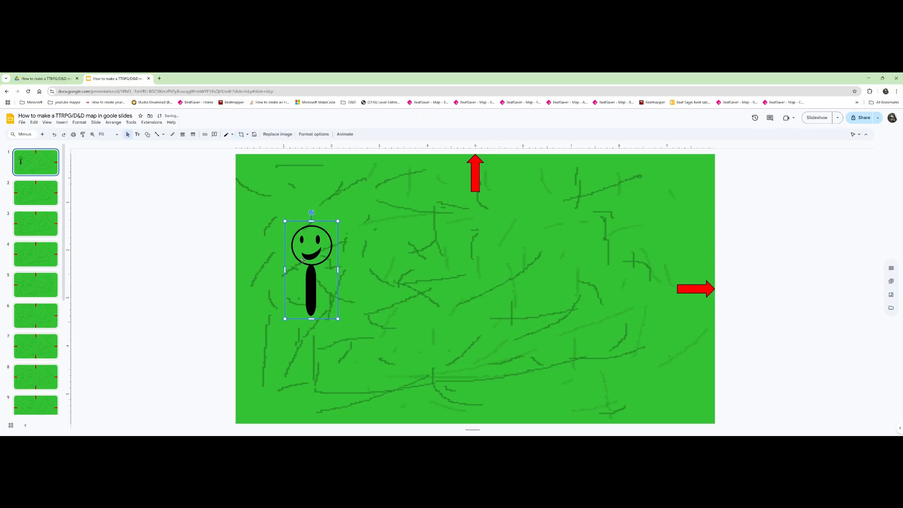
pyautogui.rightClick(312, 263)
pyautogui.moveTo(348, 304)
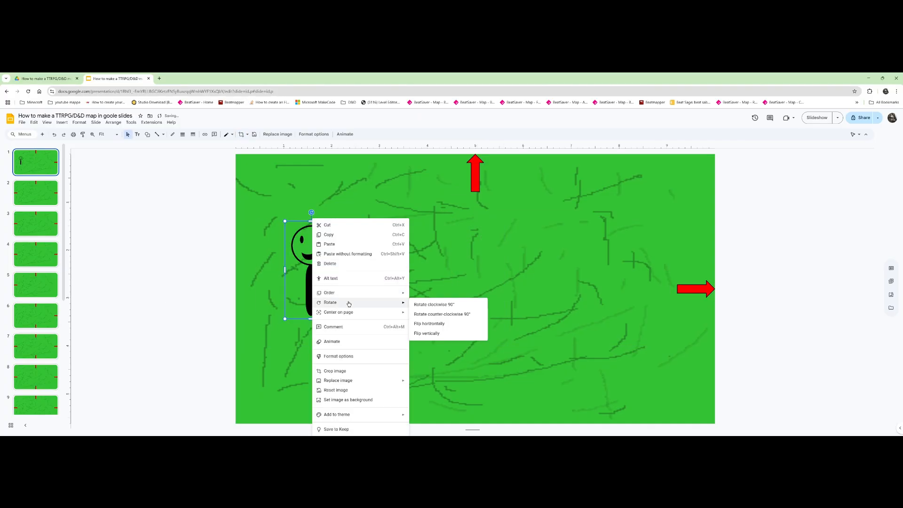
pyautogui.click(429, 324)
# Step: Move the stick figure across slide 1 until it stands near the right-pointing arrow
pyautogui.moveTo(442, 286); pyautogui.dragTo(546, 282)
pyautogui.press('Right')
pyautogui.press('Right')
pyautogui.press('Right')
pyautogui.press('Right')
pyautogui.press('Right')
pyautogui.press('Right')
pyautogui.press('Right')
pyautogui.press('Right')
pyautogui.press('Right')
pyautogui.press('Right')
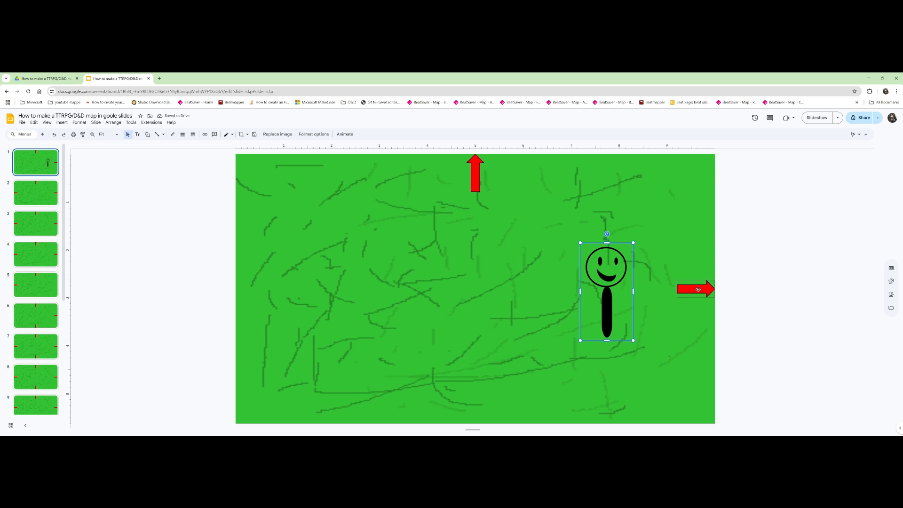
# Step: Cut the stick figure from slide 1 and follow the right-pointing arrow's link to Slide 2
pyautogui.press('Delete')
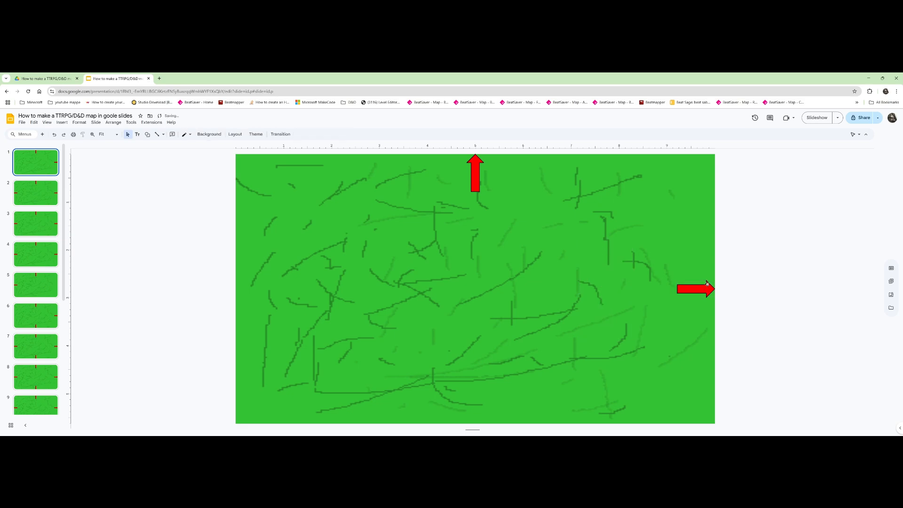
pyautogui.hotkey('ctrl', 'z')
pyautogui.rightClick(606, 254)
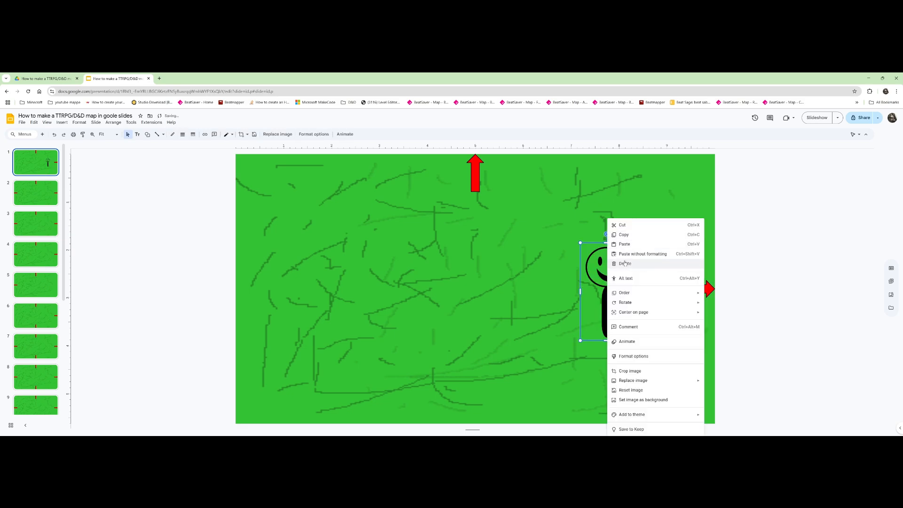
pyautogui.click(622, 225)
pyautogui.click(704, 283)
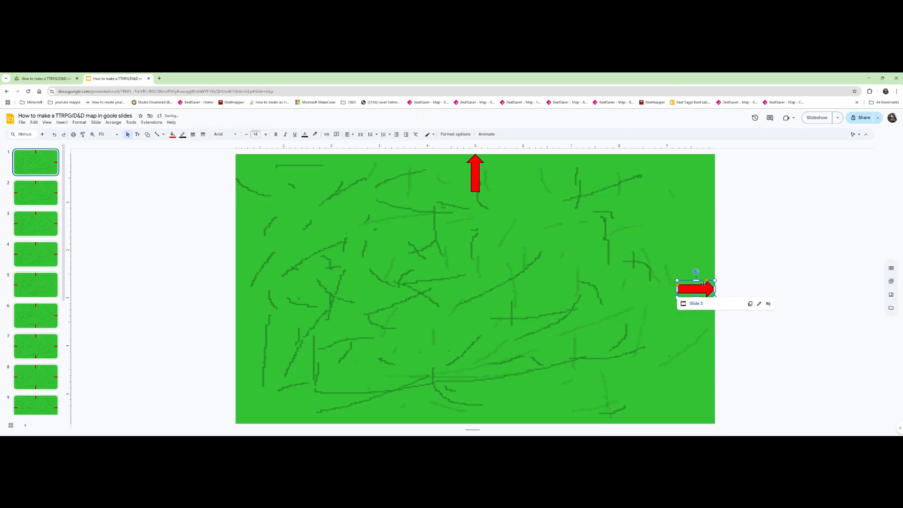
pyautogui.click(696, 303)
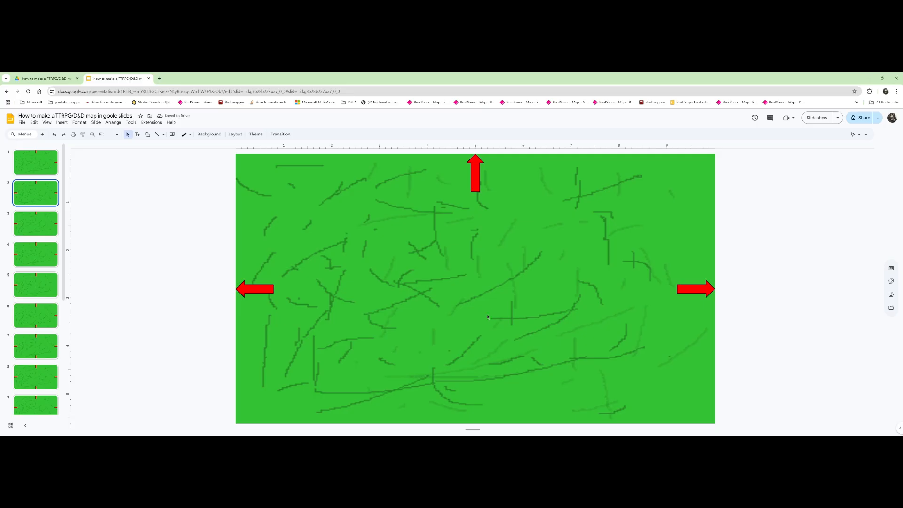
# Step: Paste the stick figure on slide 2 and move it near the left-pointing arrow
pyautogui.rightClick(442, 156)
pyautogui.click(484, 183)
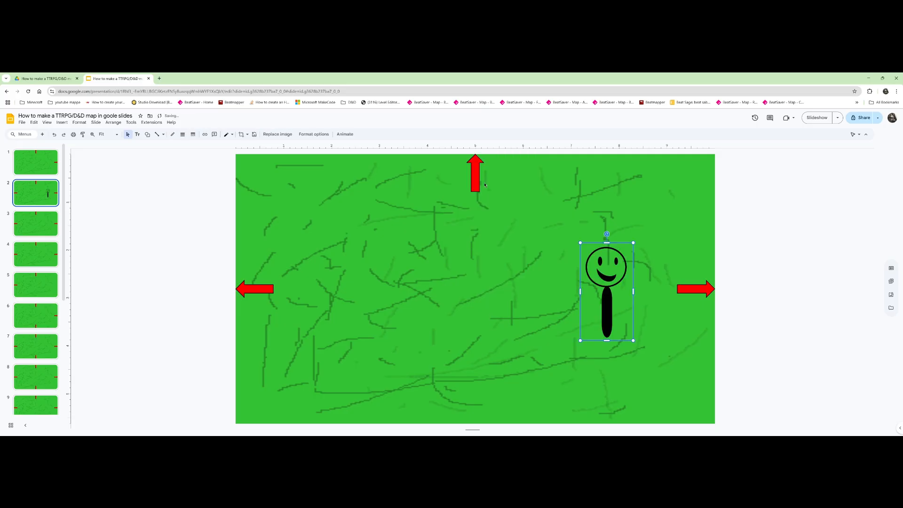
pyautogui.moveTo(612, 266); pyautogui.dragTo(356, 279)
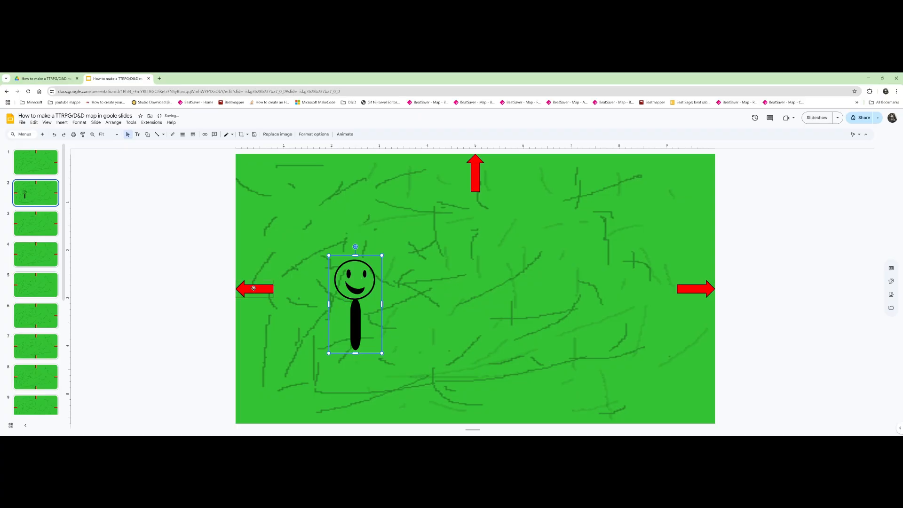
# Step: Cut the stick figure from slide 2 and navigate up the map in slideshow mode, exiting on slide 14
pyautogui.press('Delete')
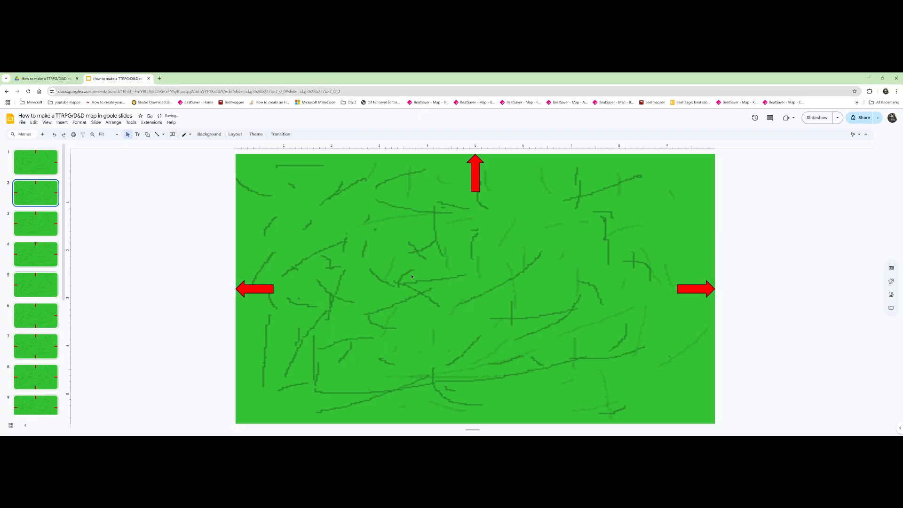
pyautogui.click(471, 176)
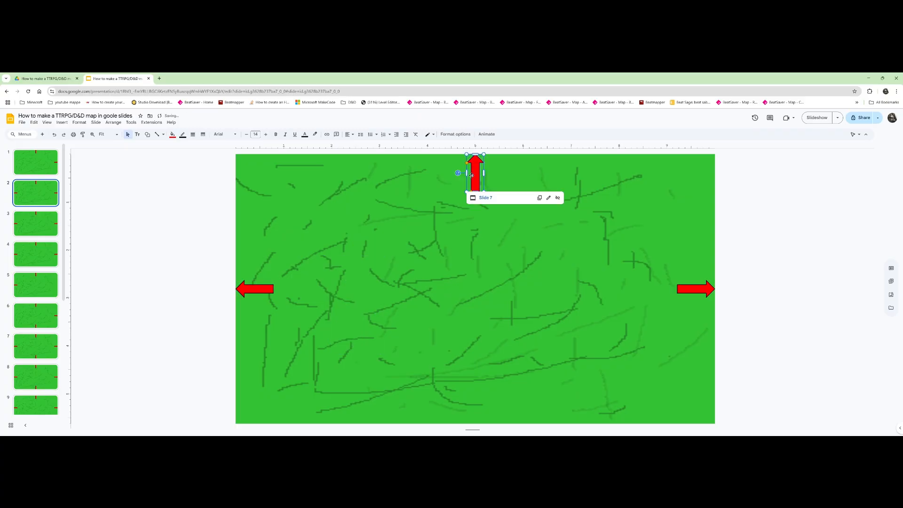
pyautogui.click(817, 118)
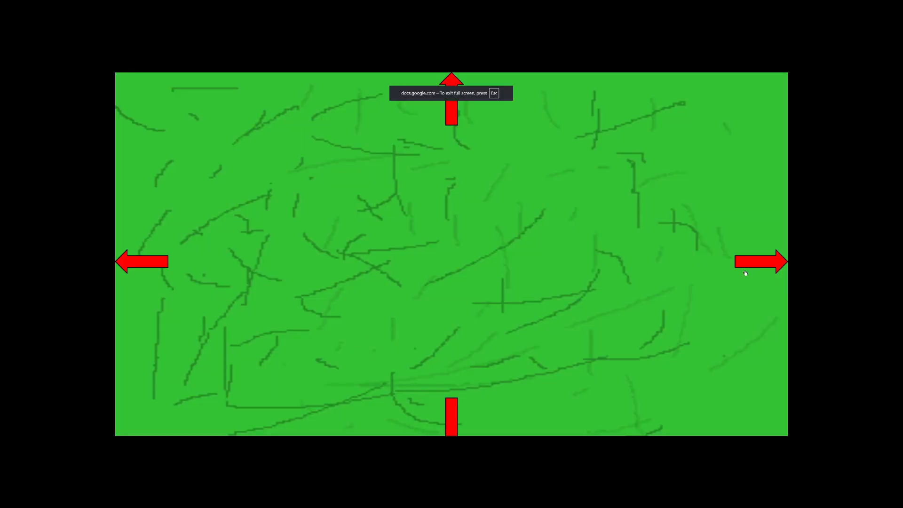
pyautogui.click(457, 122)
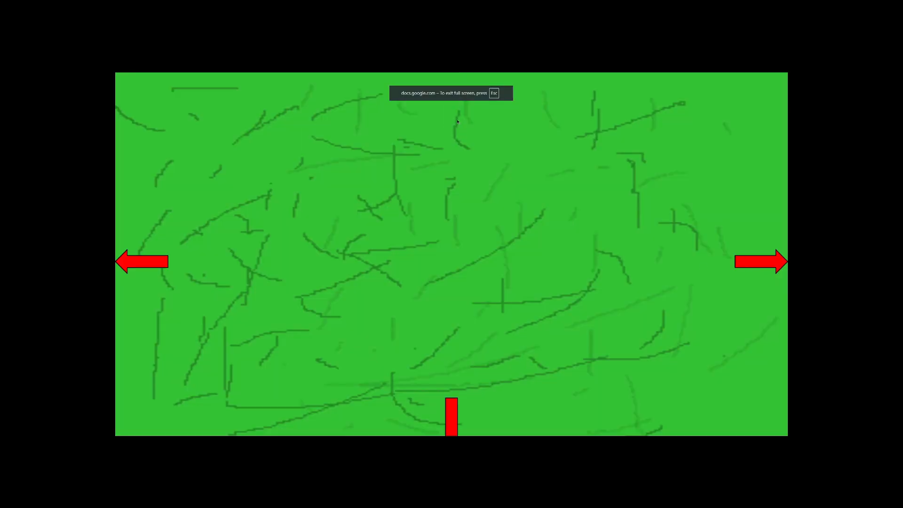
pyautogui.press('Escape')
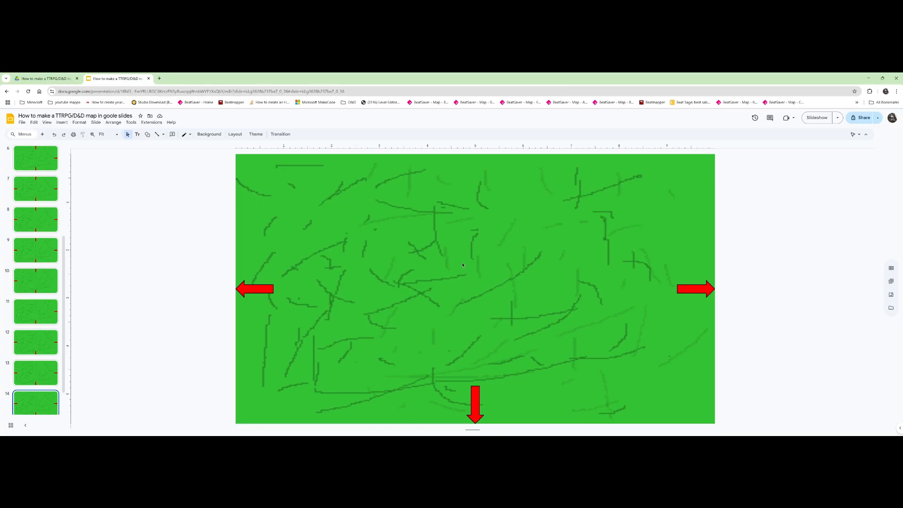
# Step: Paste the stick figure on slide 14 and move it to the upper middle of the slide
pyautogui.click(467, 308)
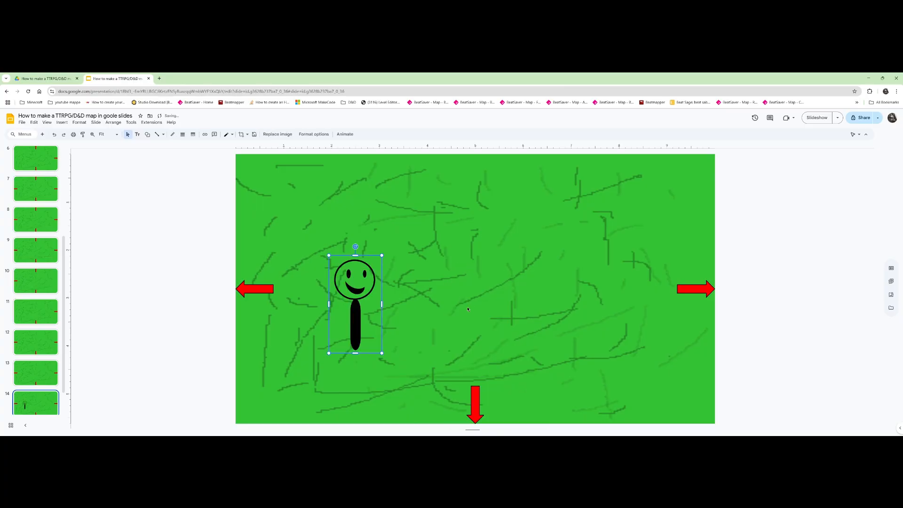
pyautogui.moveTo(456, 204); pyautogui.dragTo(456, 203)
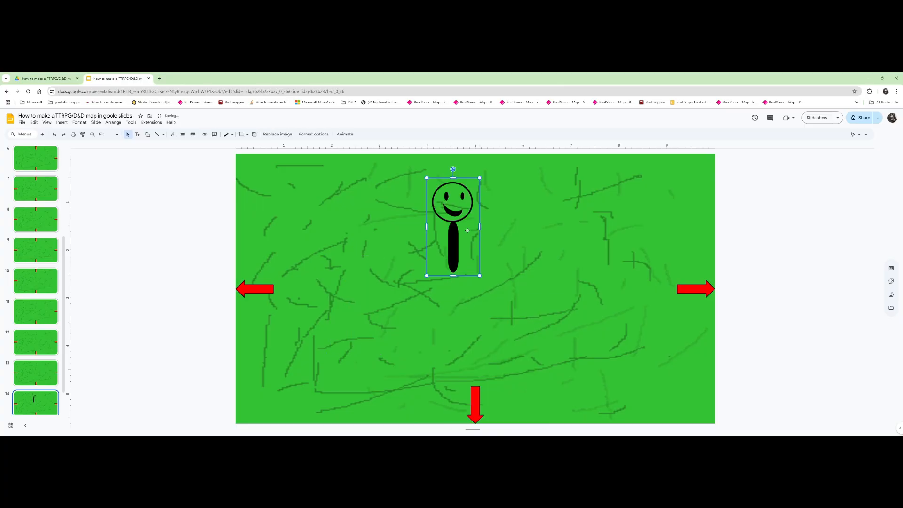
# Step: Navigate the map in slideshow mode from slide 14 down to the bottom row and left to slide 1, and exit there
pyautogui.click(817, 118)
pyautogui.click(454, 413)
pyautogui.click(455, 413)
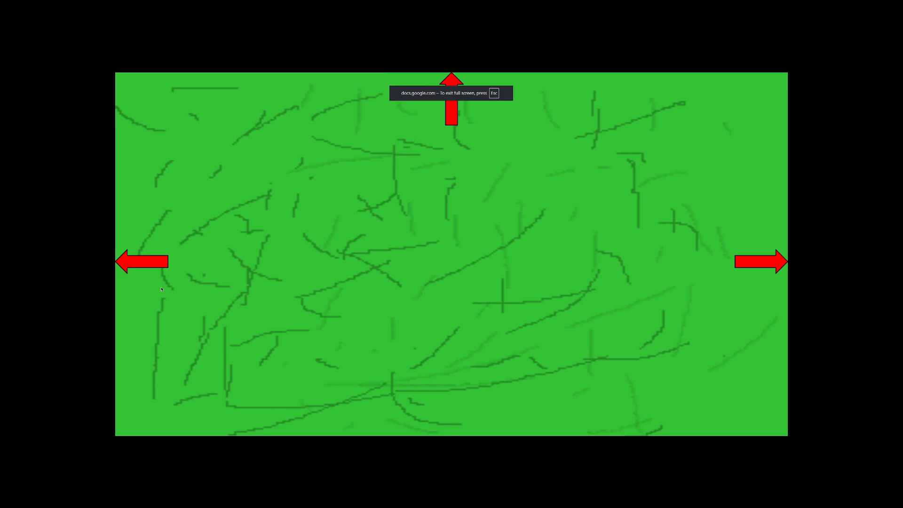
pyautogui.click(157, 259)
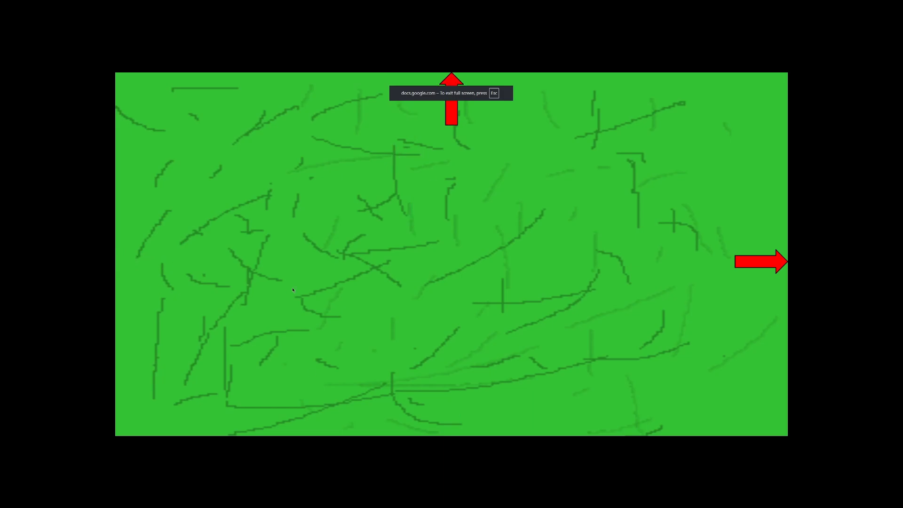
pyautogui.press('Escape')
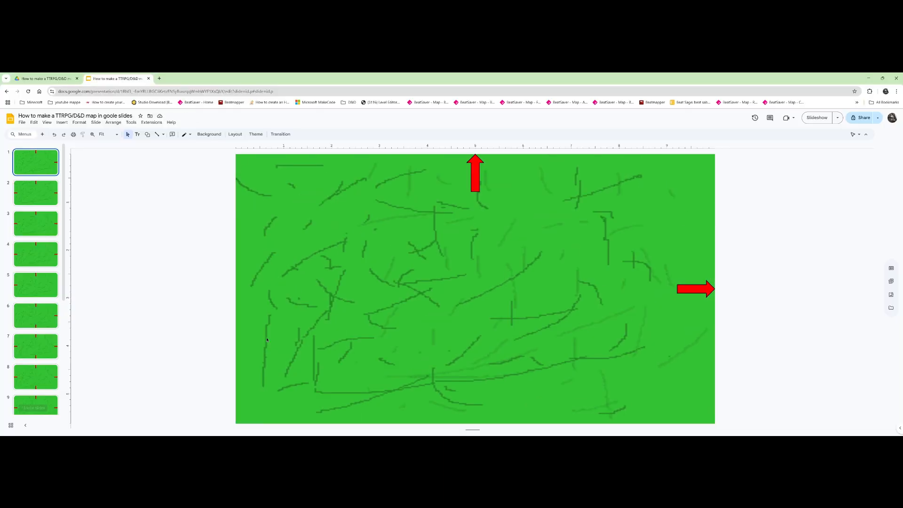
pyautogui.click(62, 122)
pyautogui.click(161, 136)
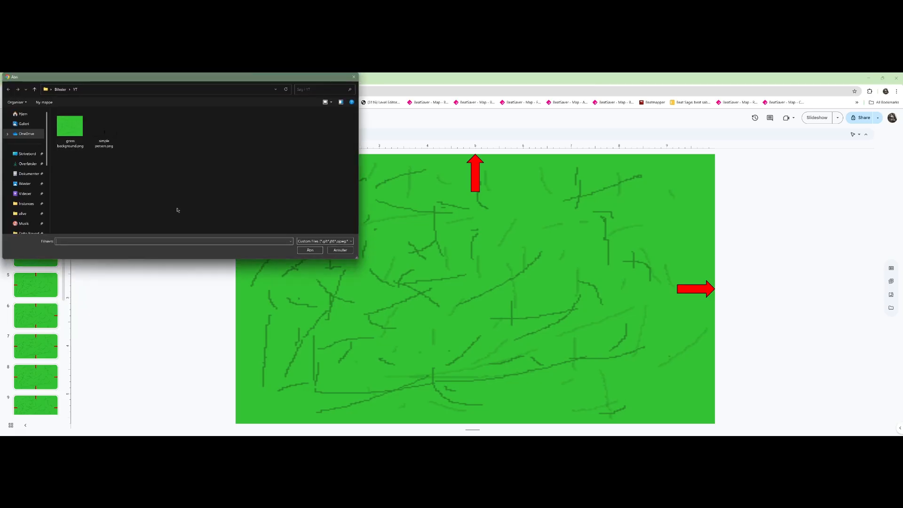
pyautogui.doubleClick(103, 126)
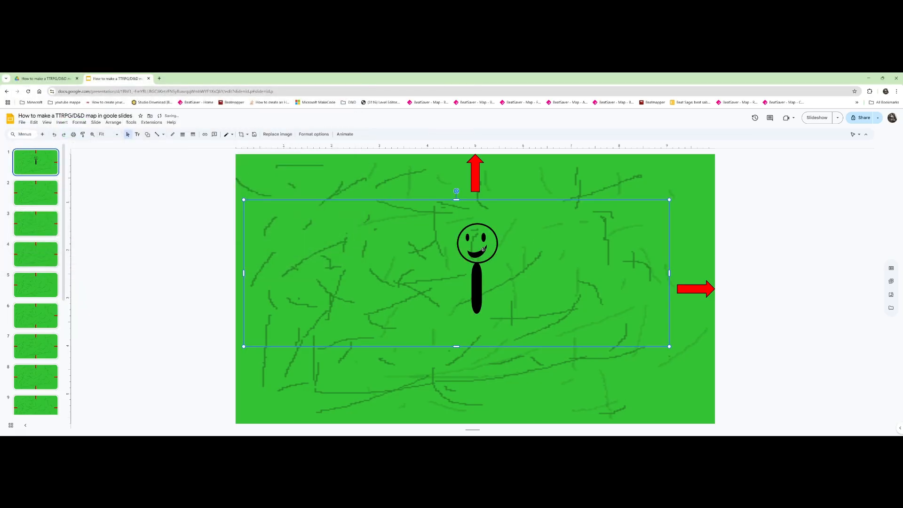
pyautogui.press('Delete')
# Step: Paste the copied stick figure on slide 1 and move it to the middle, below the up arrow
pyautogui.hotkey('ctrl', 'v')
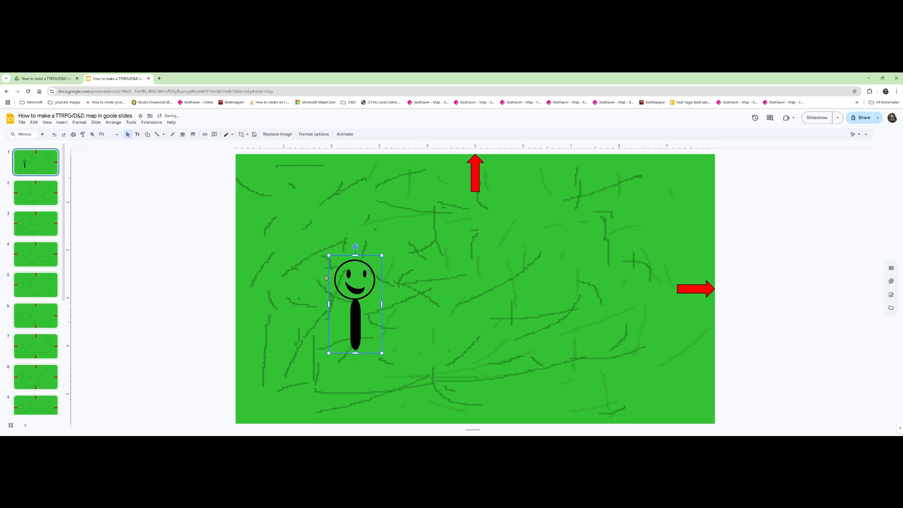
pyautogui.moveTo(375, 241); pyautogui.dragTo(478, 250)
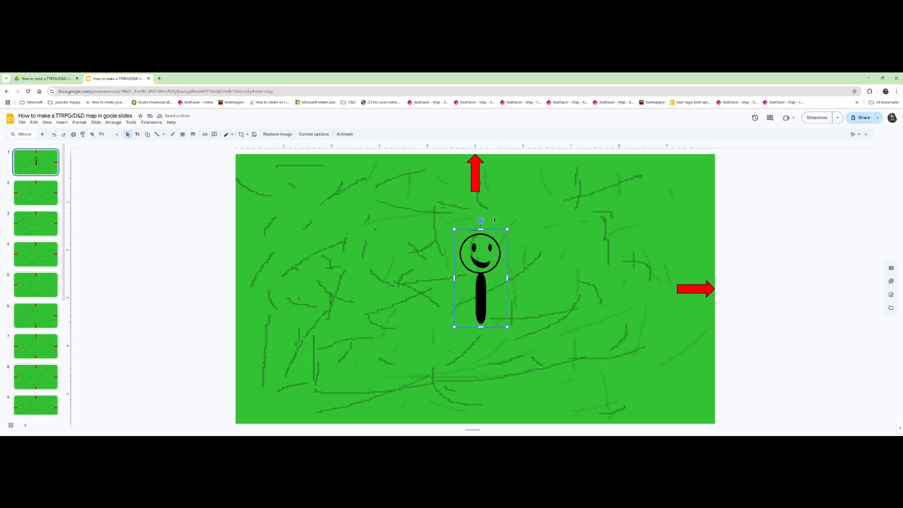
# Step: Cut the stick figure from slide 1 and follow the up arrows' links to slide 11 and the right arrows' links to slide 14
pyautogui.hotkey('ctrl', 'x')
pyautogui.click(476, 181)
pyautogui.click(490, 198)
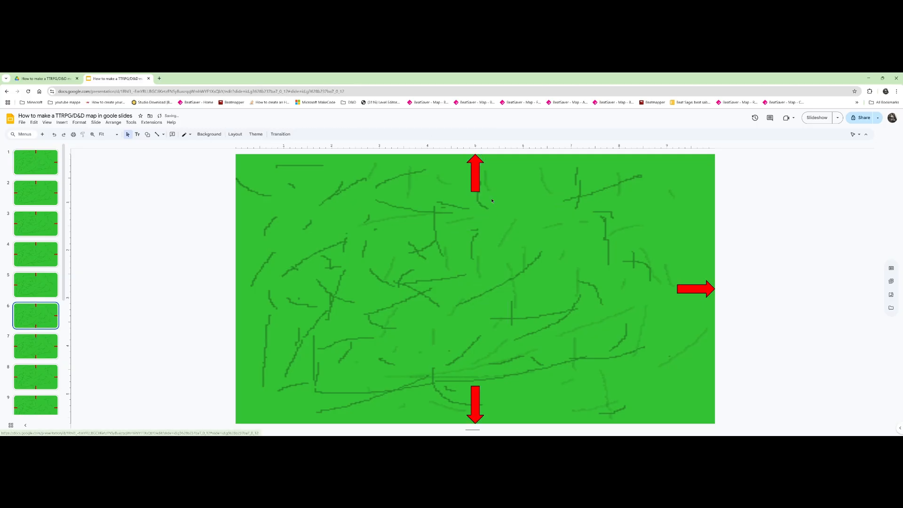
pyautogui.click(476, 184)
pyautogui.click(487, 198)
pyautogui.click(696, 289)
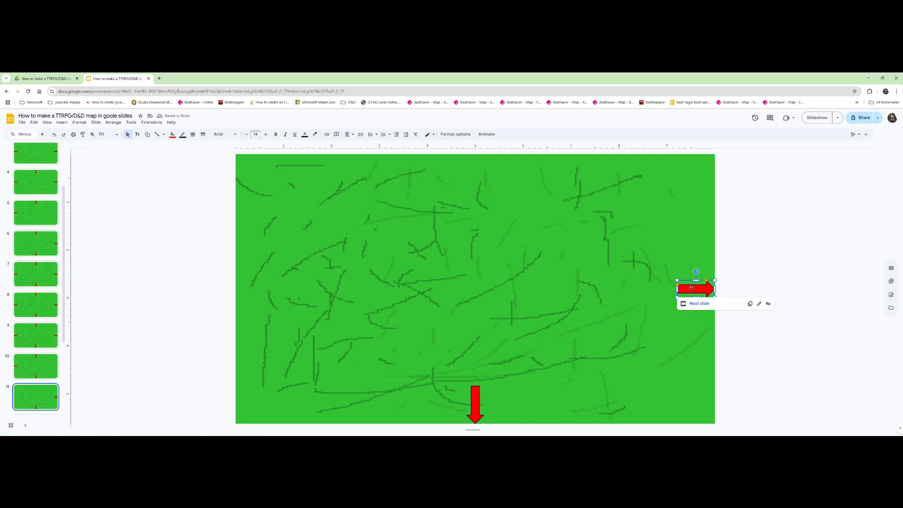
pyautogui.click(700, 304)
pyautogui.click(696, 288)
pyautogui.click(701, 304)
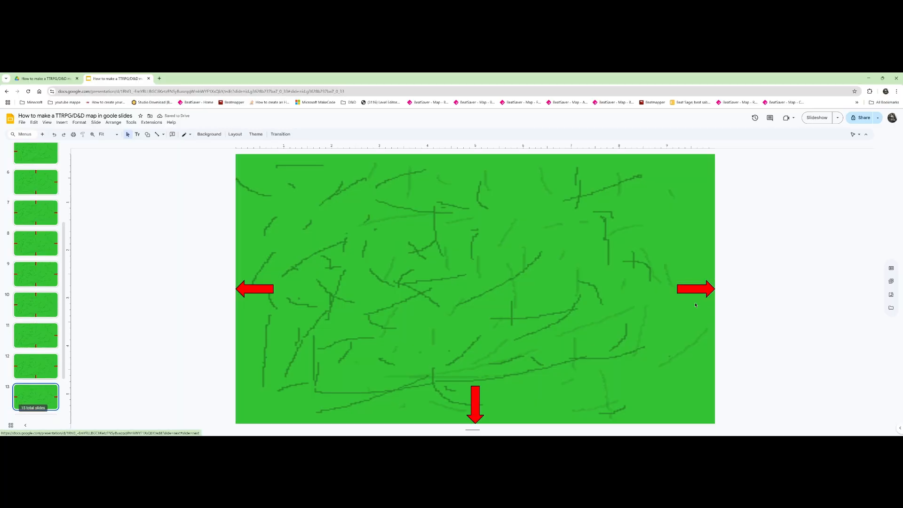
pyautogui.click(696, 288)
pyautogui.click(701, 304)
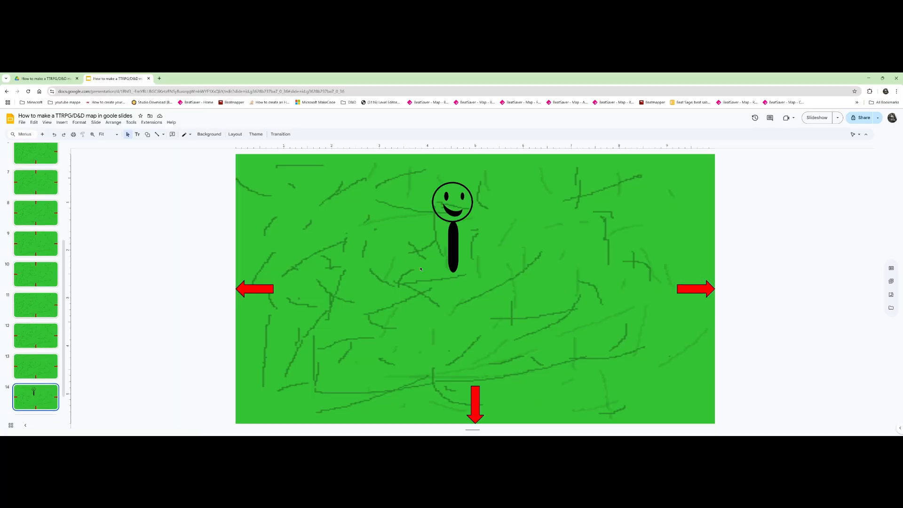
# Step: Paste the second stick figure on slide 14 and position it to the right of the existing figure
pyautogui.rightClick(470, 315)
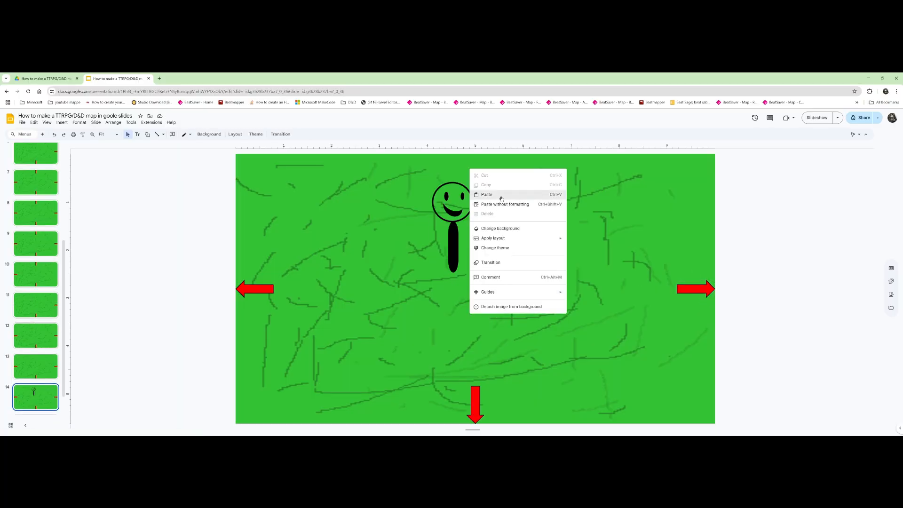
pyautogui.click(476, 195)
pyautogui.moveTo(561, 232); pyautogui.dragTo(543, 219)
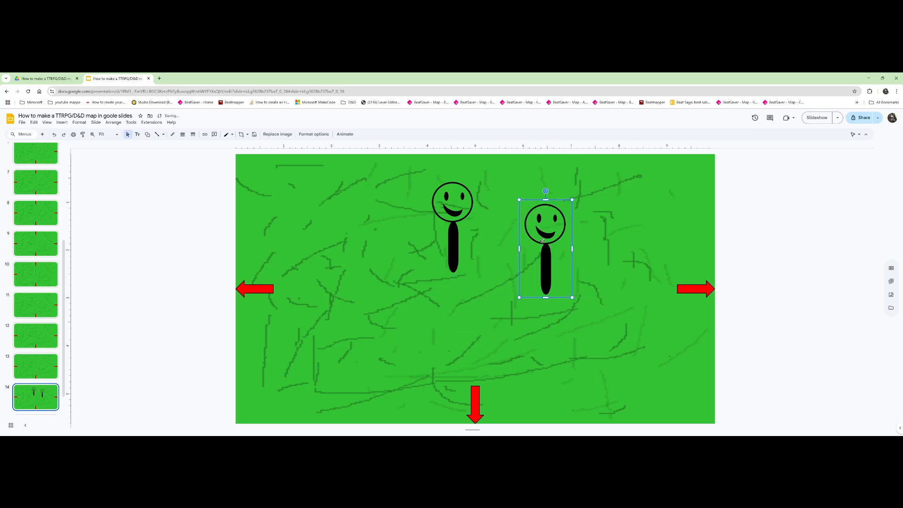
# Step: Flip the second stick figure horizontally and move it closer to the first figure, at the same height
pyautogui.rightClick(543, 218)
pyautogui.moveTo(578, 304)
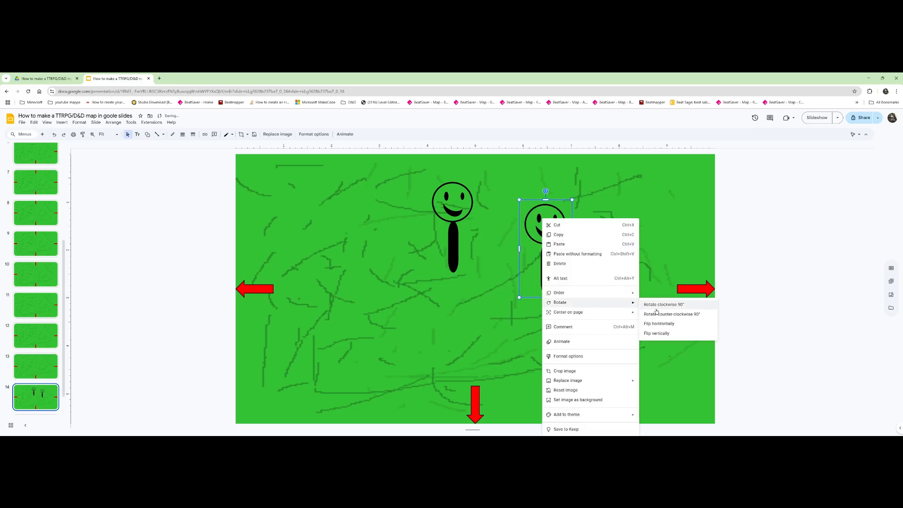
pyautogui.click(663, 323)
pyautogui.moveTo(554, 244); pyautogui.dragTo(531, 219)
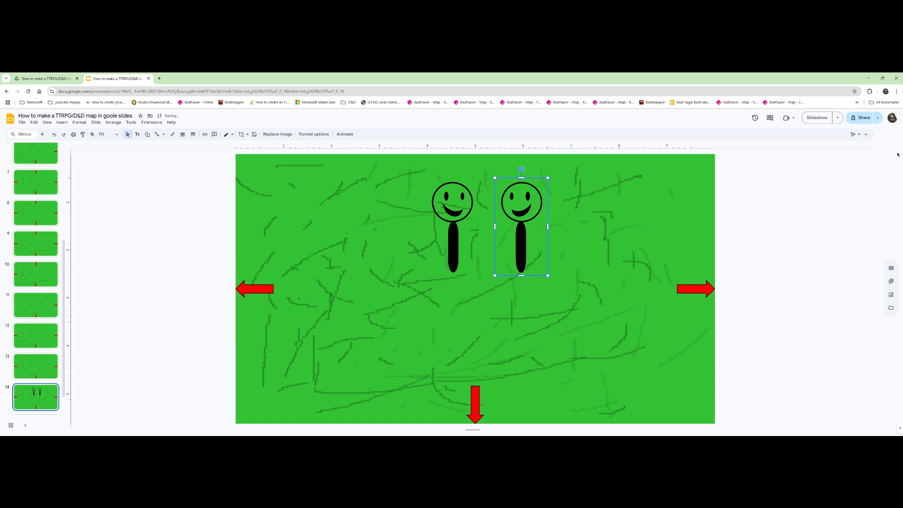
# Step: Test the map in slideshow mode from slide 14, following the arrows down, right, up and left back to the two figures, and exit
pyautogui.click(807, 118)
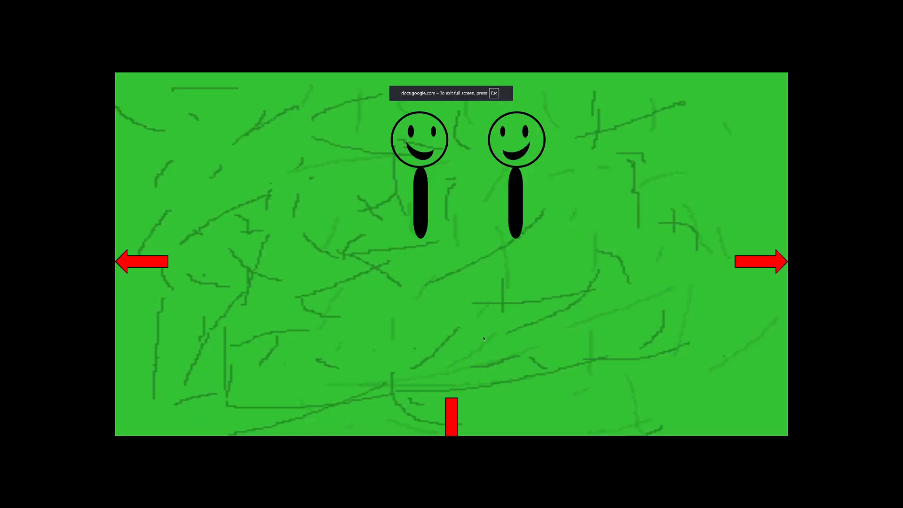
pyautogui.press('Escape')
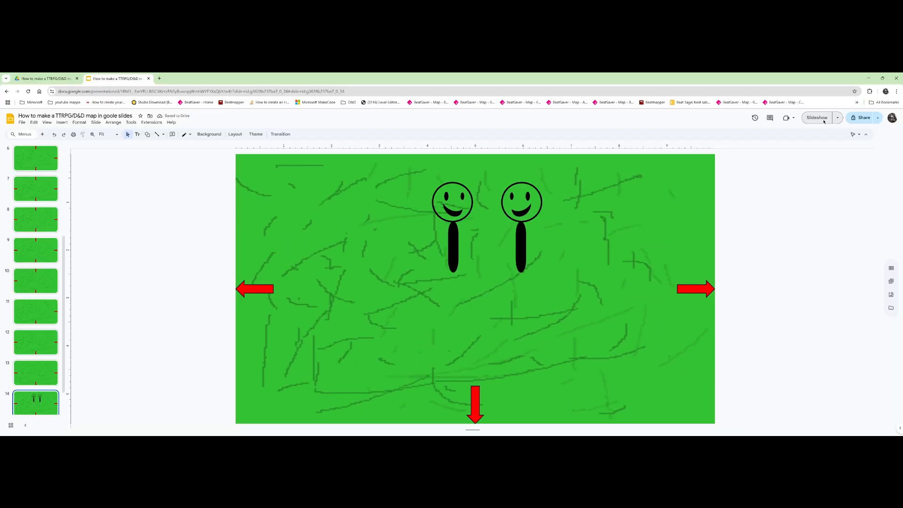
pyautogui.click(819, 120)
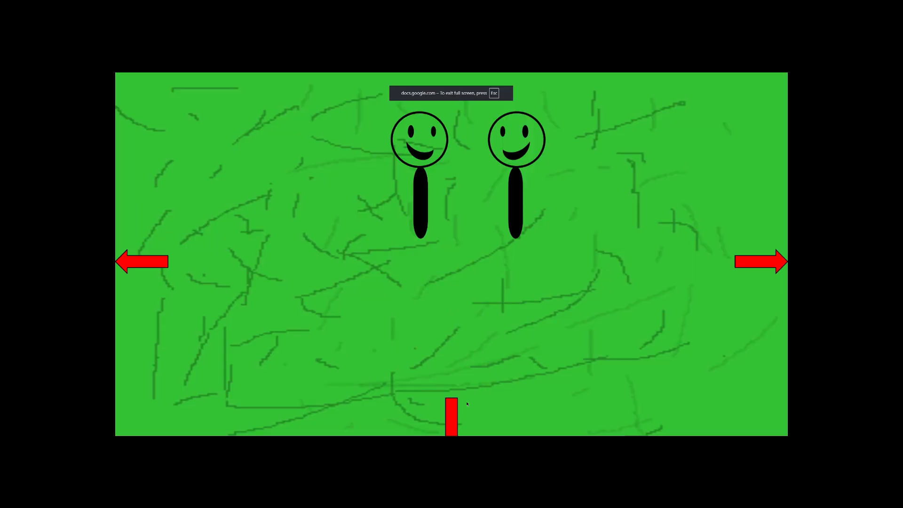
pyautogui.click(453, 424)
pyautogui.click(759, 264)
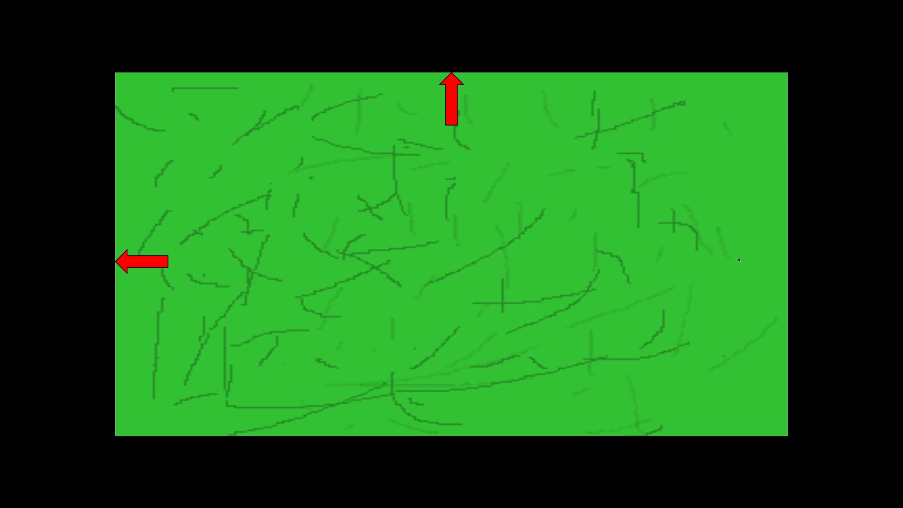
pyautogui.click(452, 100)
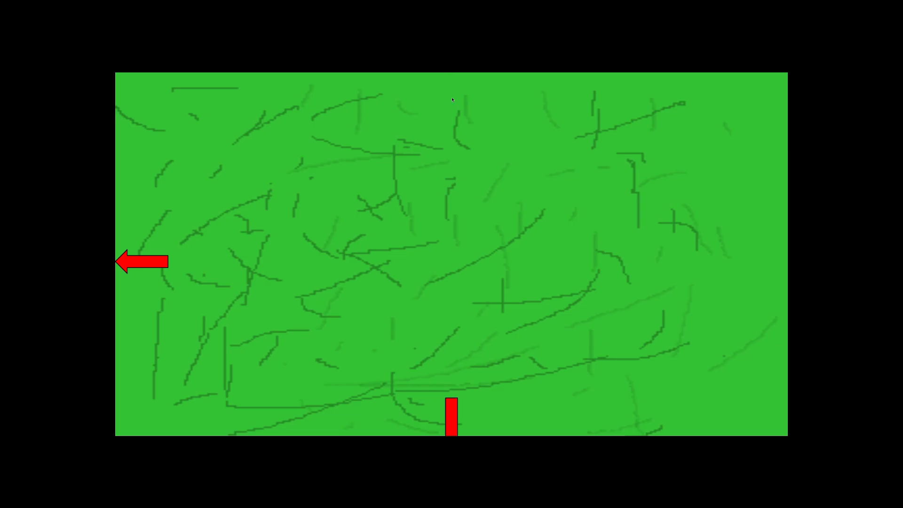
pyautogui.click(148, 262)
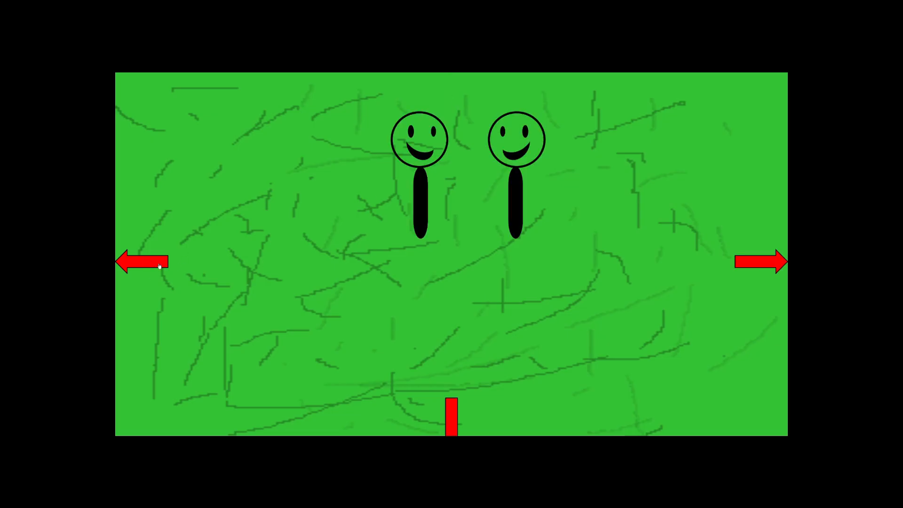
pyautogui.press('Escape')
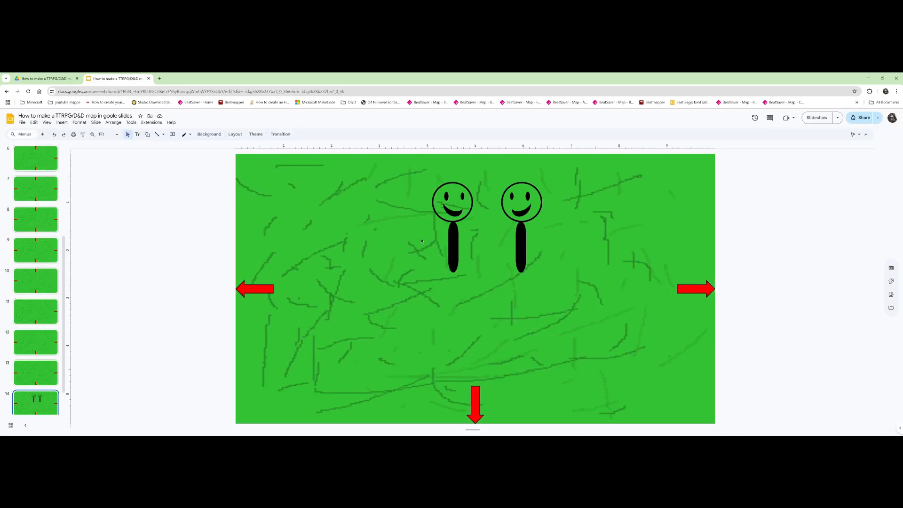